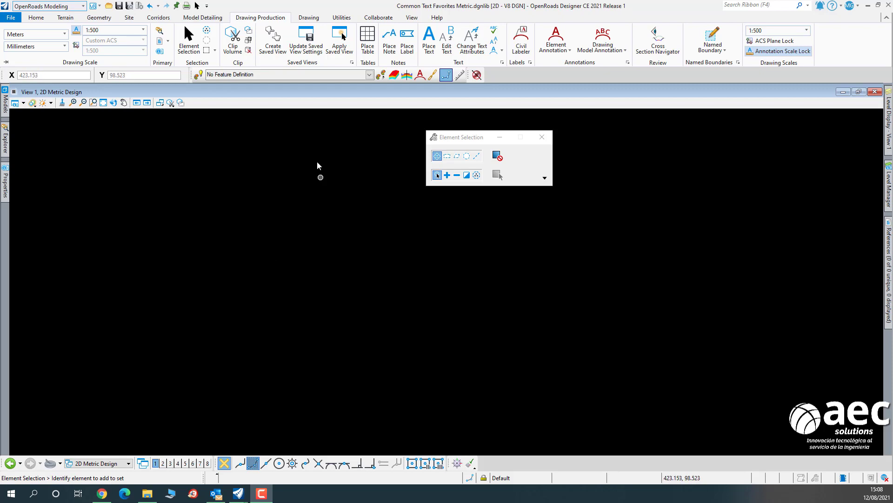
Switch to File Explorer to view the DGNLIB files in the metric Feature Definitions folder, and minimize it again.
click(147, 493)
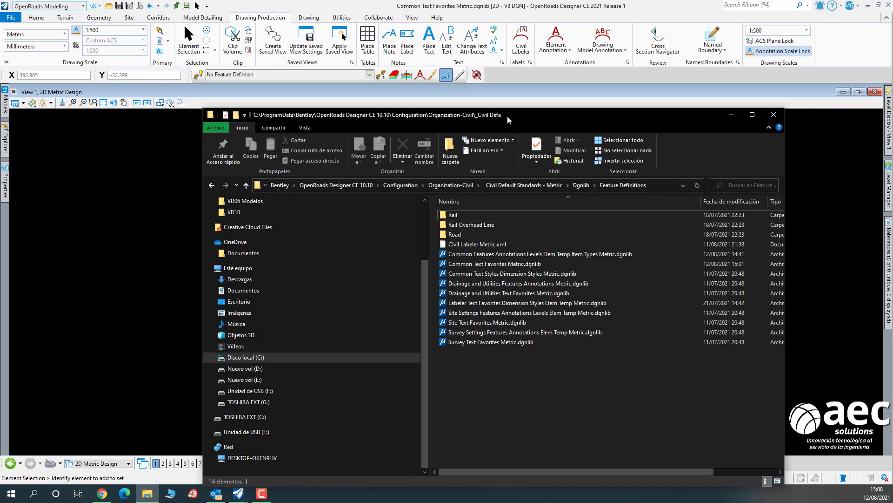
drag(507, 115, 432, 70)
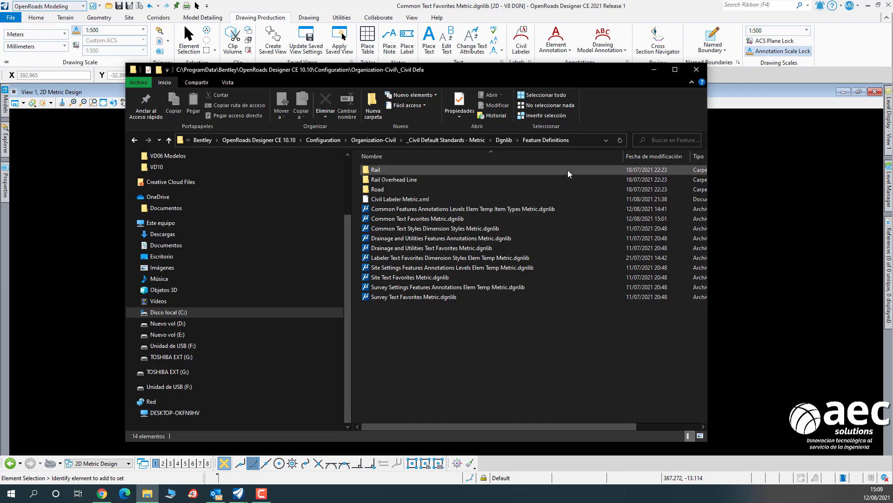
click(658, 73)
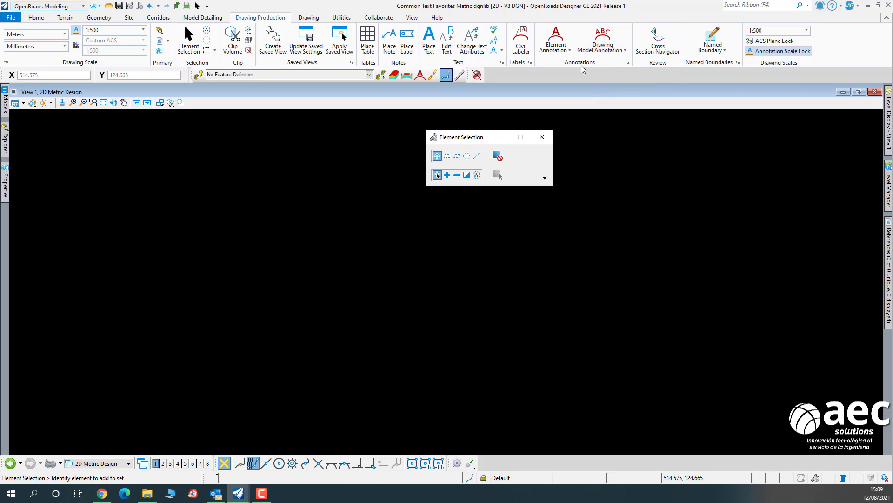
Open the Text Favorite Manager, move its window clear and make it taller.
click(631, 67)
click(635, 74)
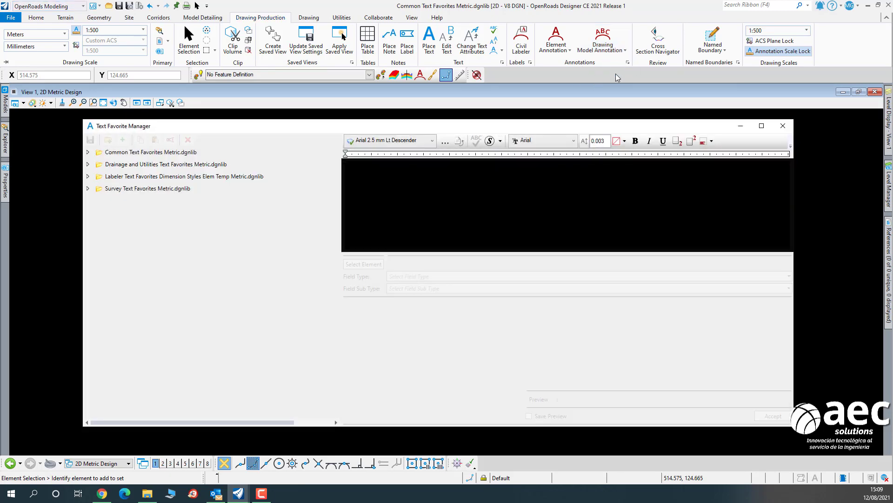
drag(386, 129, 370, 119)
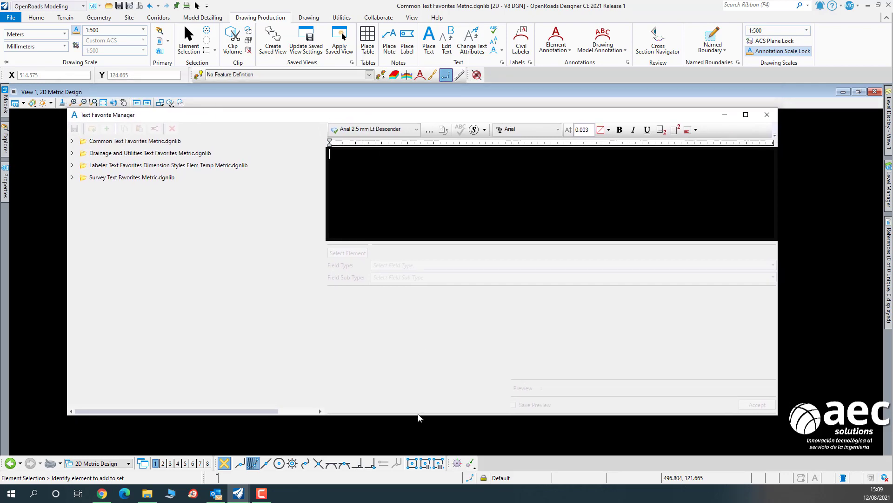
drag(417, 414, 416, 434)
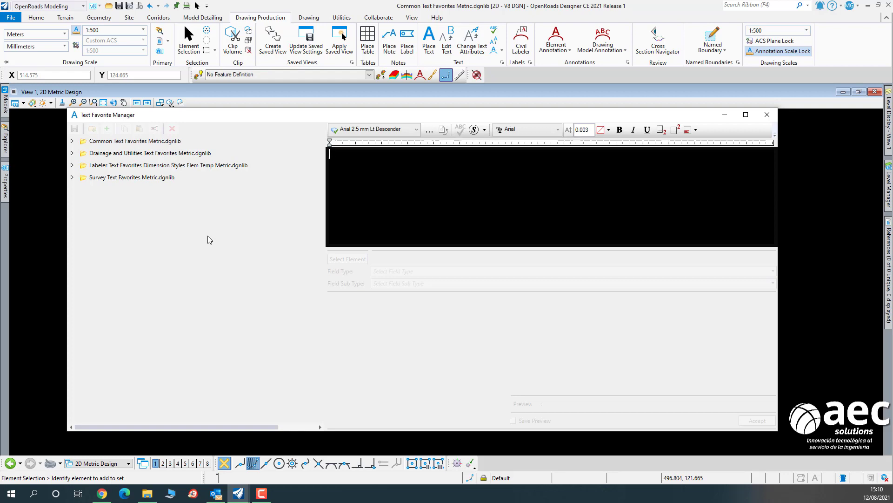
Examine the favorites in the Common and the Drainage and Utilities text libraries, and open the _Areas Corte y Relleno favorite.
click(72, 141)
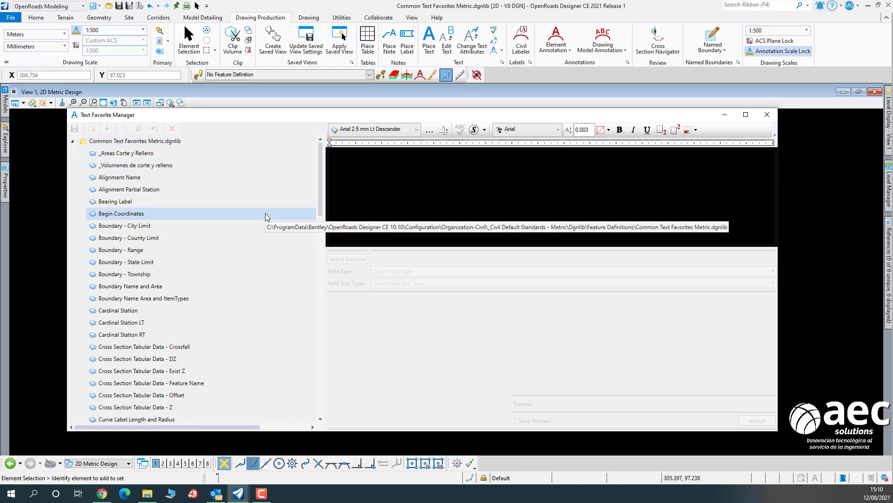
scroll(228, 237, down, 20)
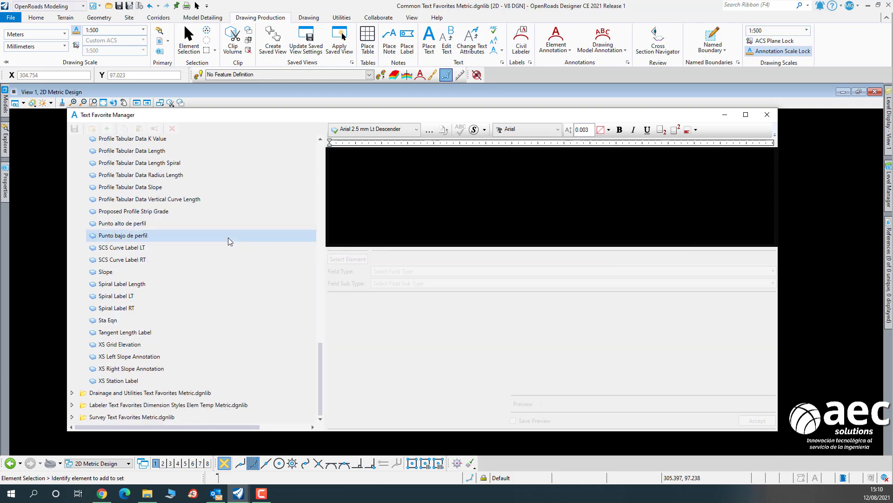
click(72, 393)
scroll(158, 360, down, 7)
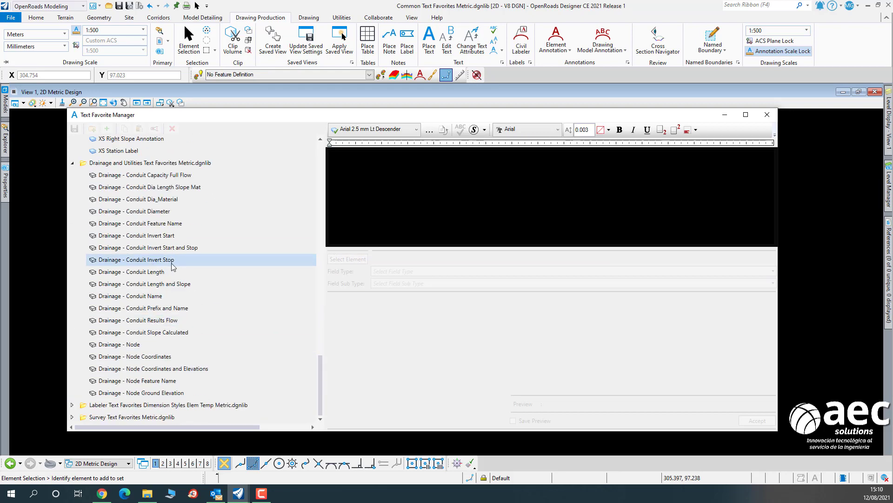
scroll(125, 281, up, 2)
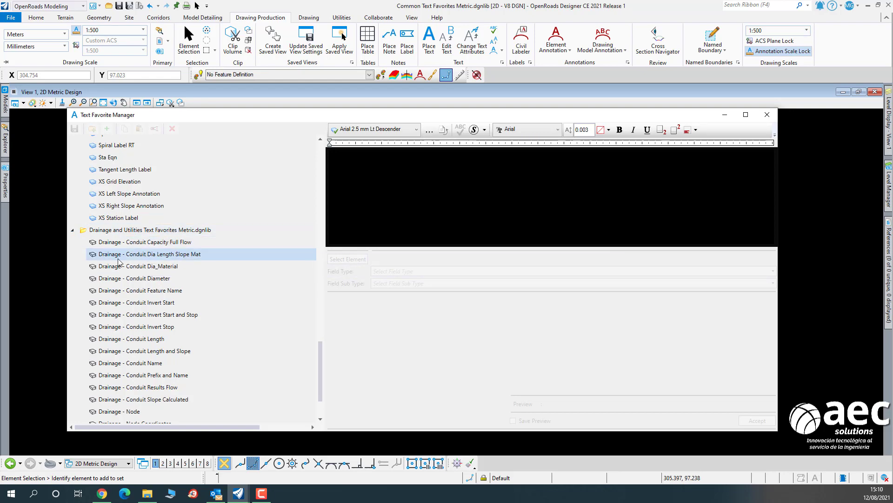
click(72, 230)
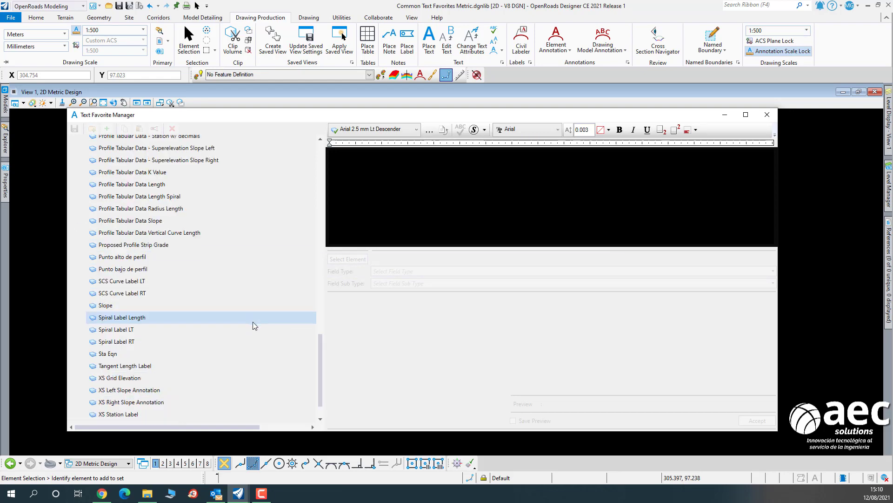
scroll(252, 322, up, 20)
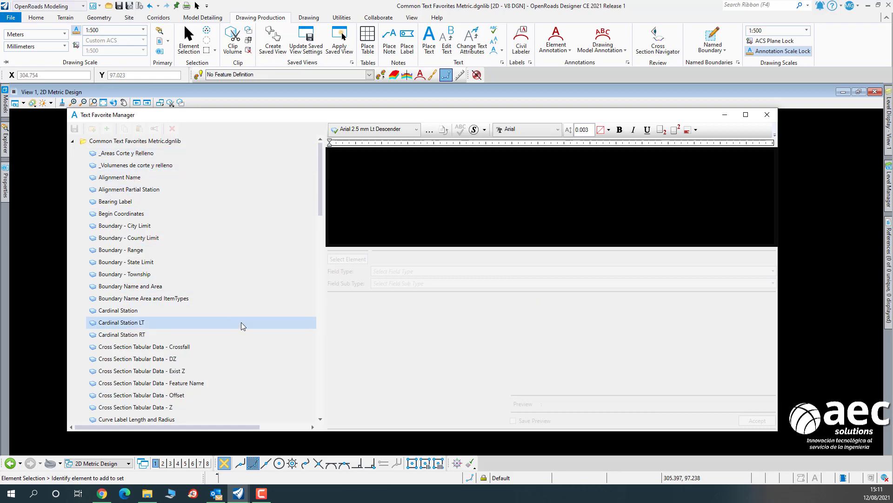
click(145, 156)
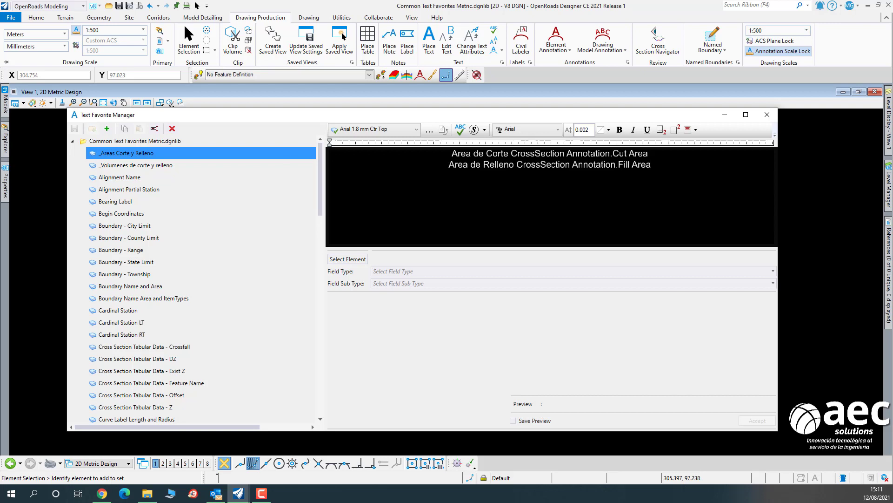
Bring up the Place Text editor to compare it with the favorite's text area, and close it without placing text.
click(429, 42)
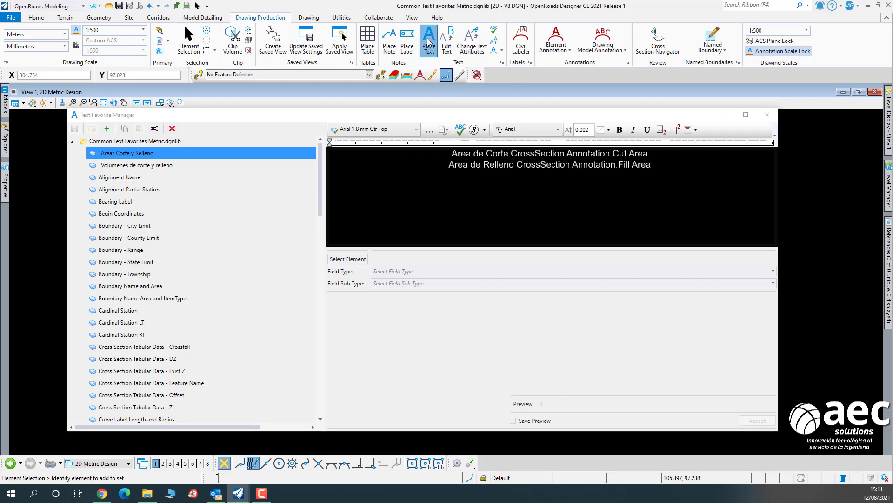
drag(474, 285, 287, 268)
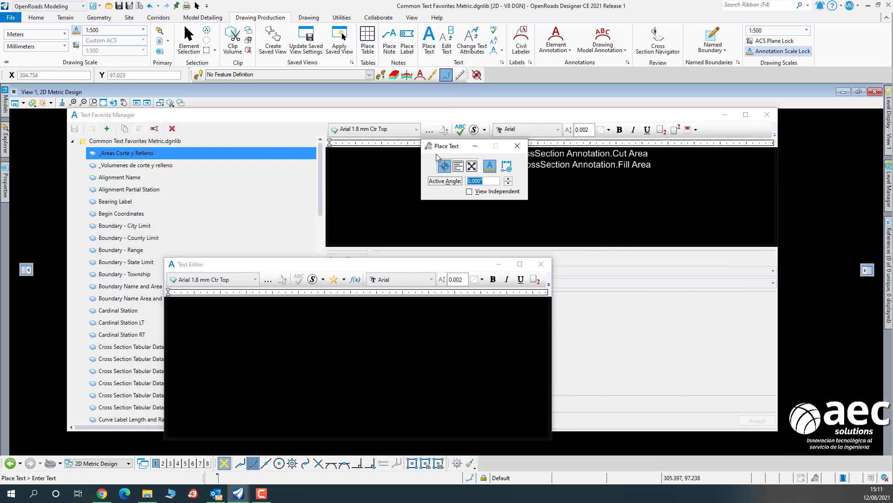
drag(446, 137, 366, 322)
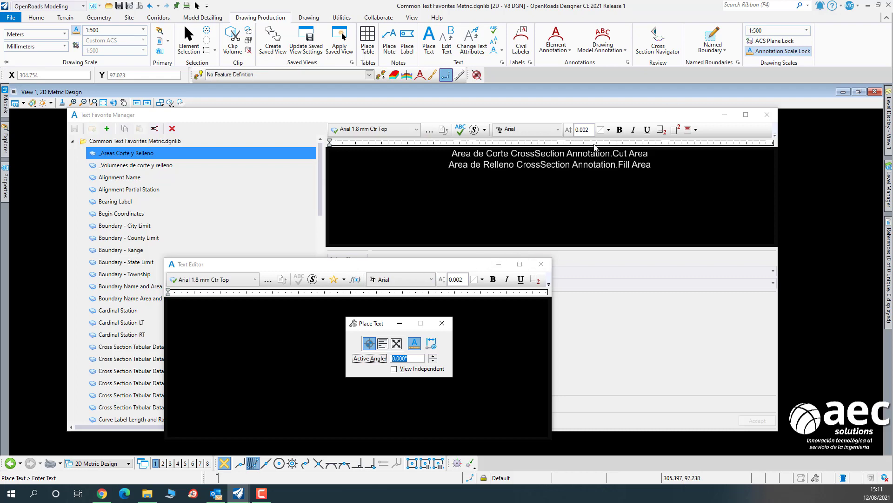
click(540, 264)
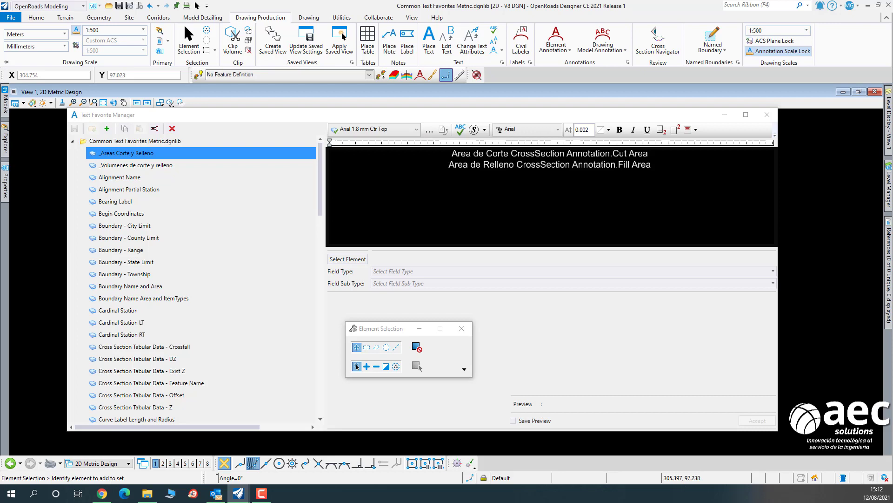
Examine the Cut Area field and the End Area Volume properties in _Areas Corte y Relleno, and view the _Volumenes de corte y relleno favorite.
drag(452, 154, 507, 154)
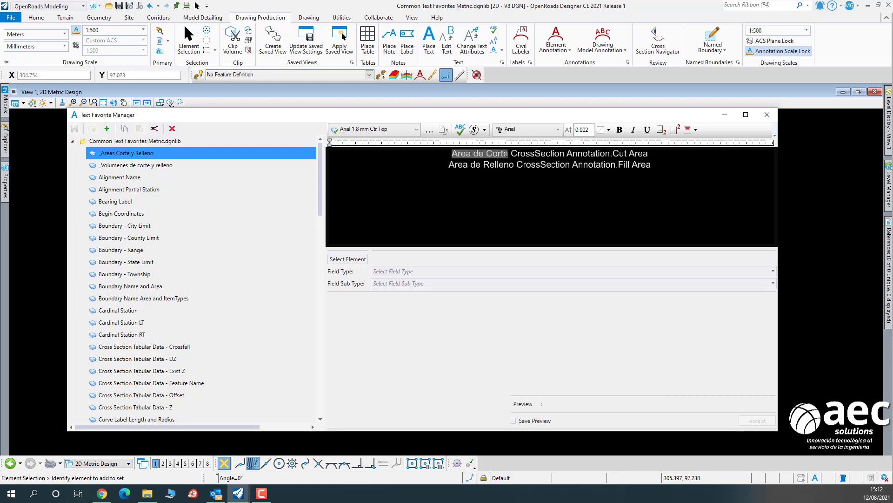
click(543, 154)
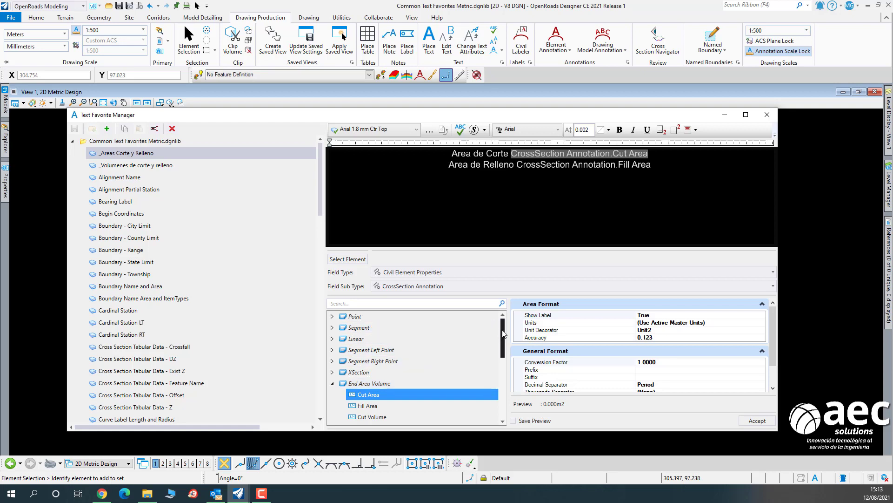
drag(503, 330, 502, 343)
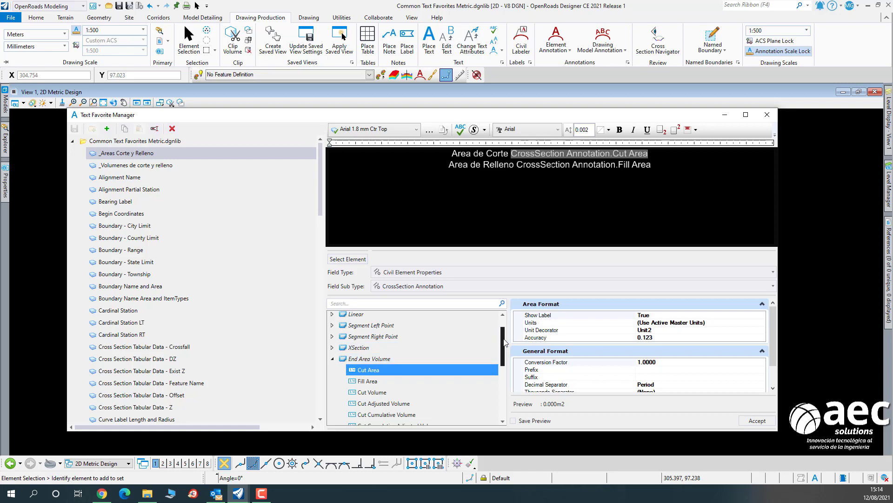
drag(504, 343, 506, 353)
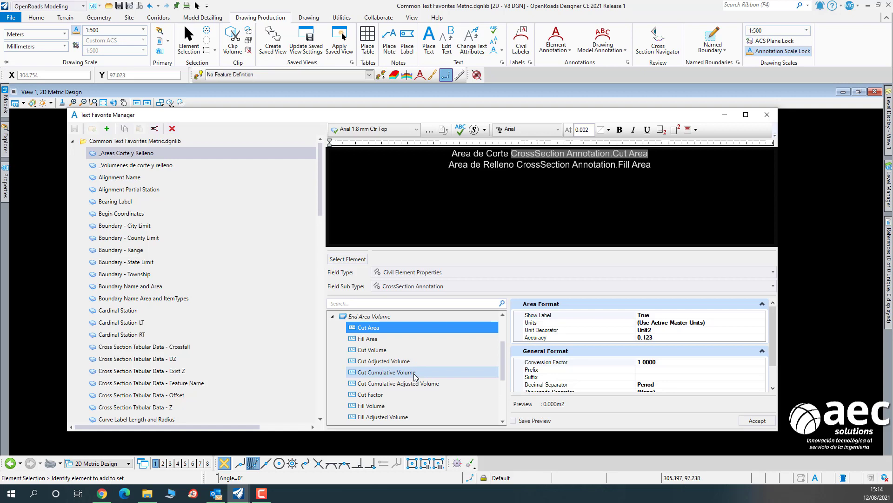
scroll(504, 371, down, 2)
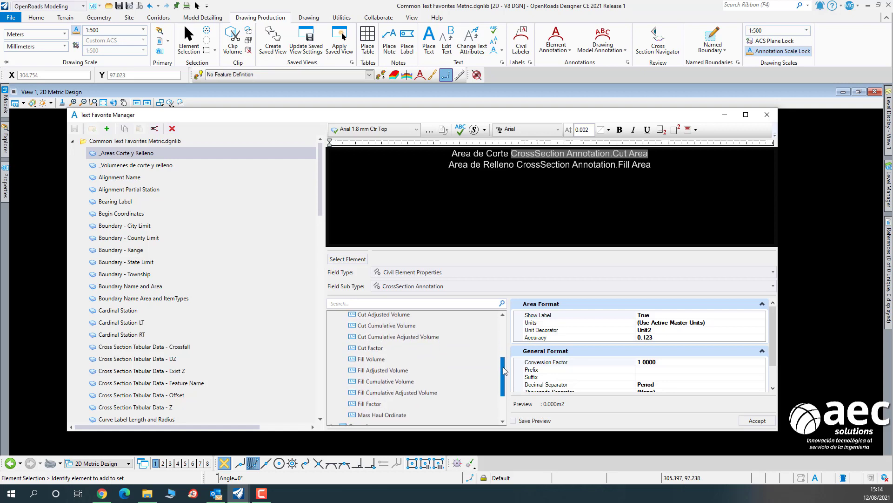
scroll(504, 371, down, 1)
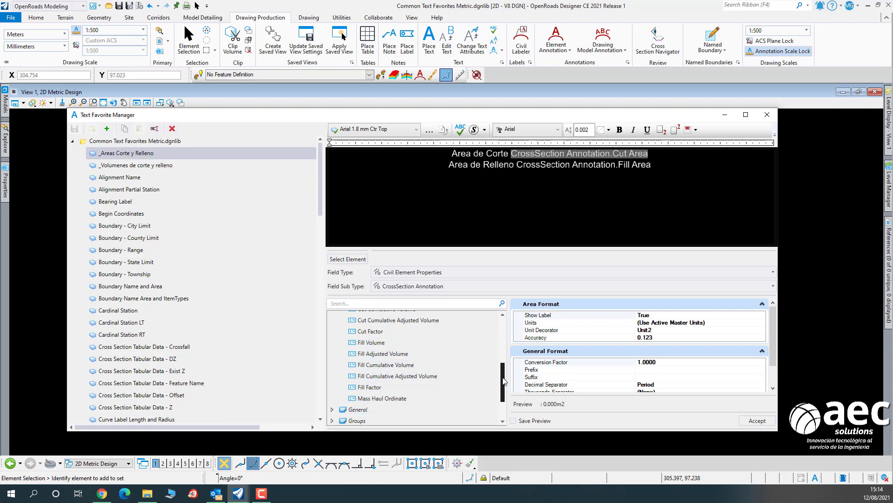
drag(503, 377, 503, 345)
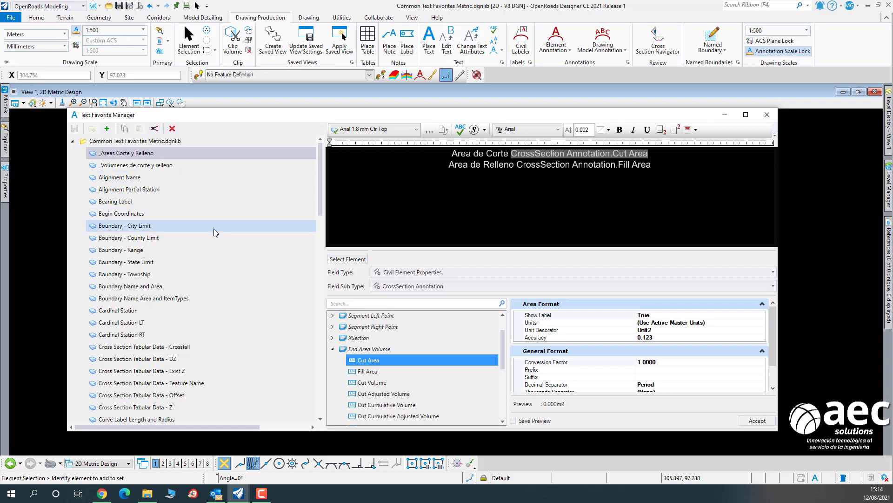
click(160, 166)
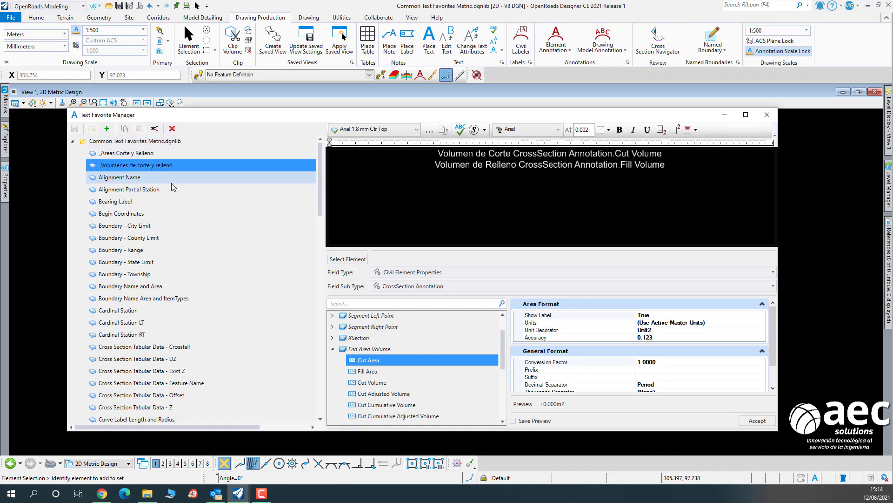
Create a new favorite named "_Volumenes de corte y relleno acumulados" in Common Text Favorites Metric.dgnlib.
right_click(154, 146)
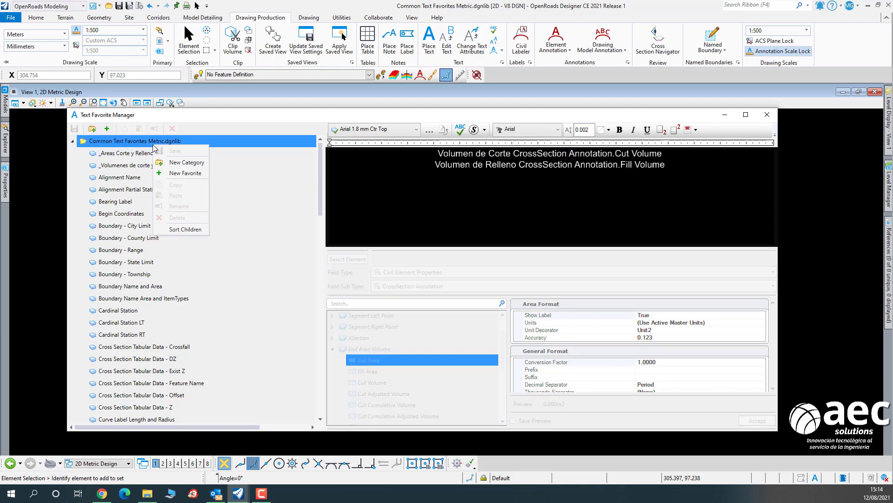
click(185, 173)
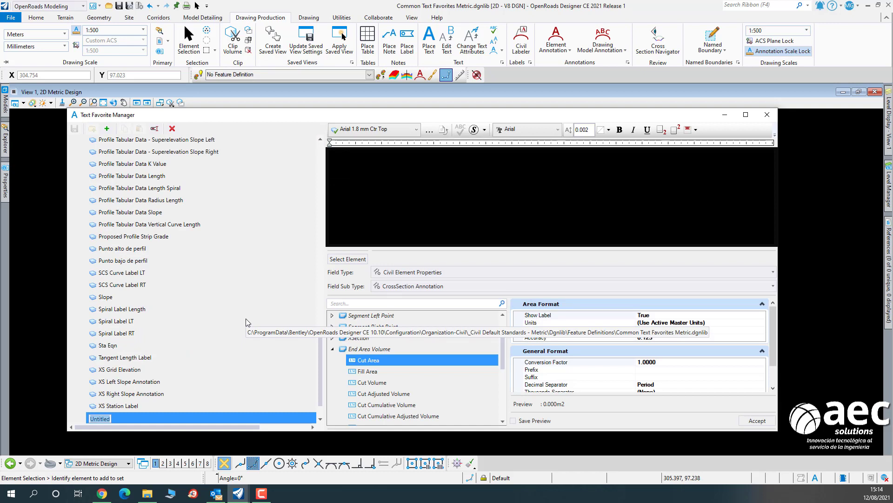
key(BackSpace)
text(Volume)
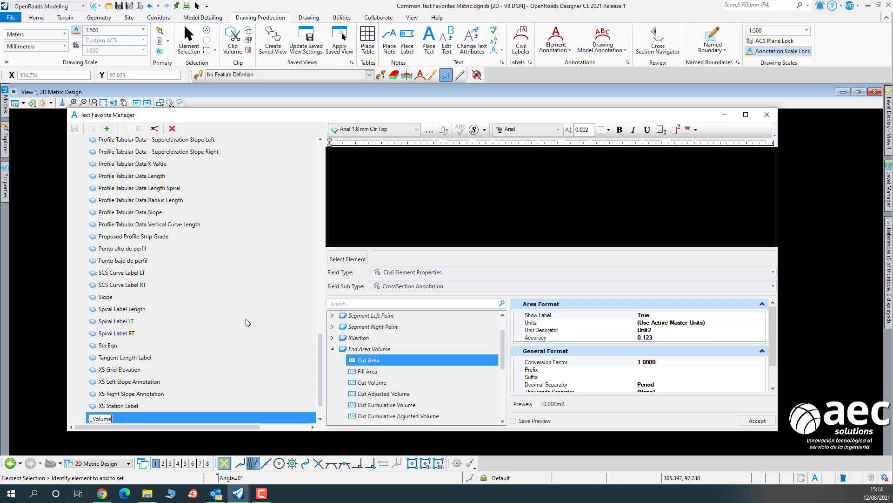
text(nes de corte y relleno a)
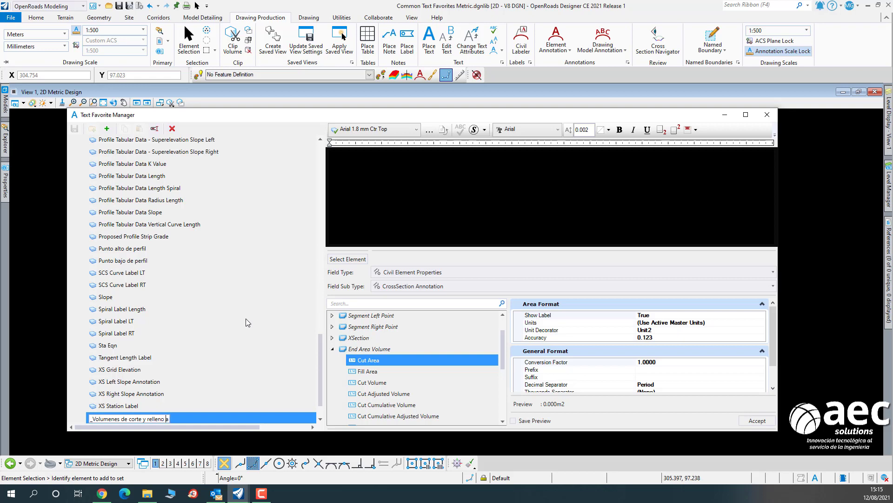
text(cumulados)
key(Return)
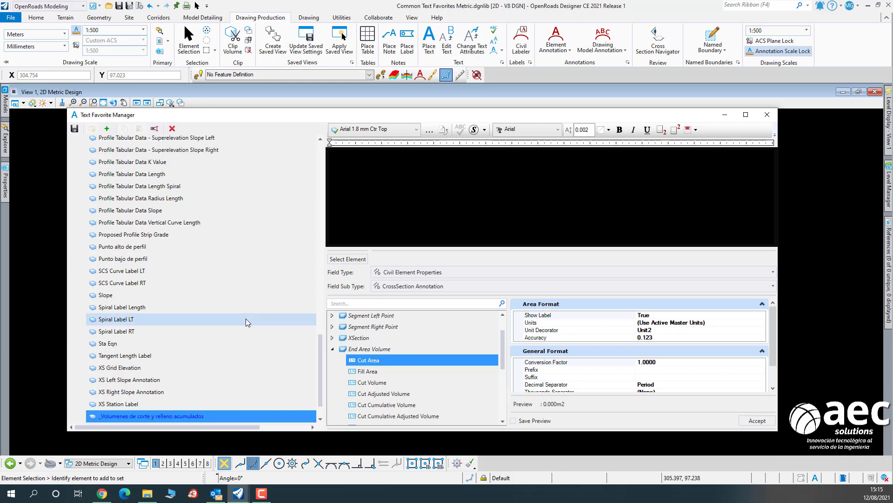
Enter the label text "Volumen Corte Acumulado" in the new _Volumenes de corte y relleno acumulados favorite.
scroll(255, 304, up, 20)
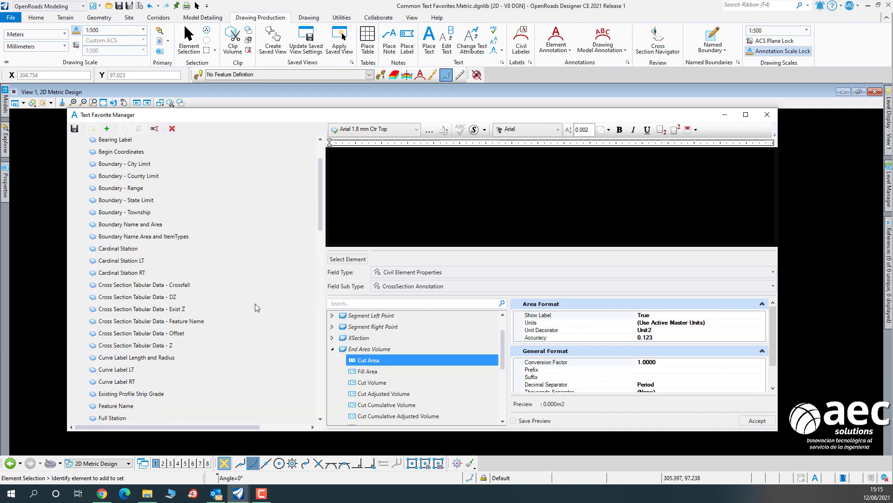
scroll(255, 304, up, 2)
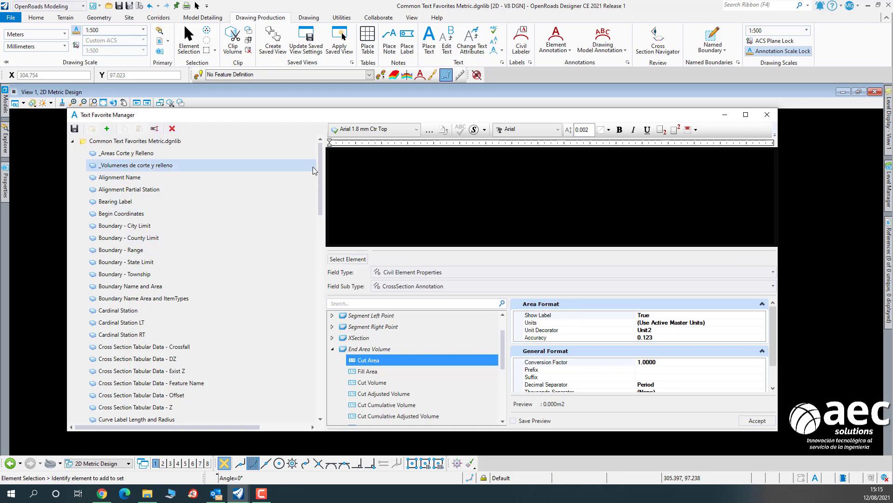
drag(320, 173, 328, 375)
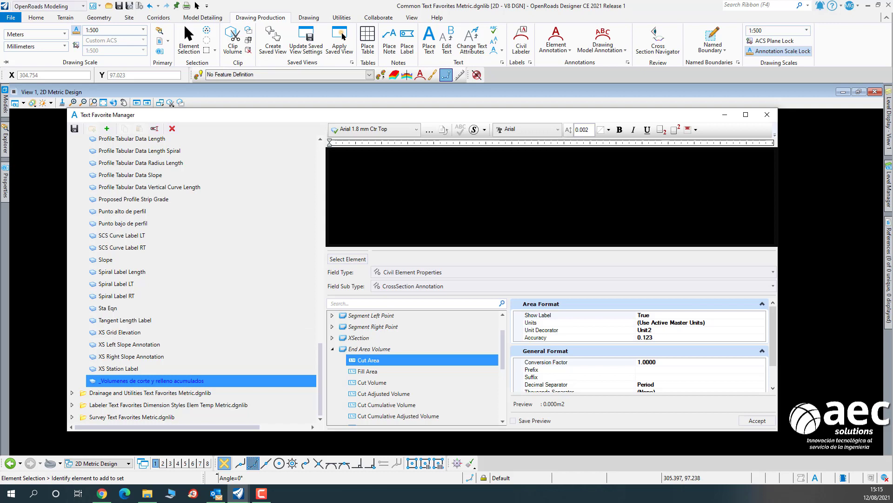
text(V)
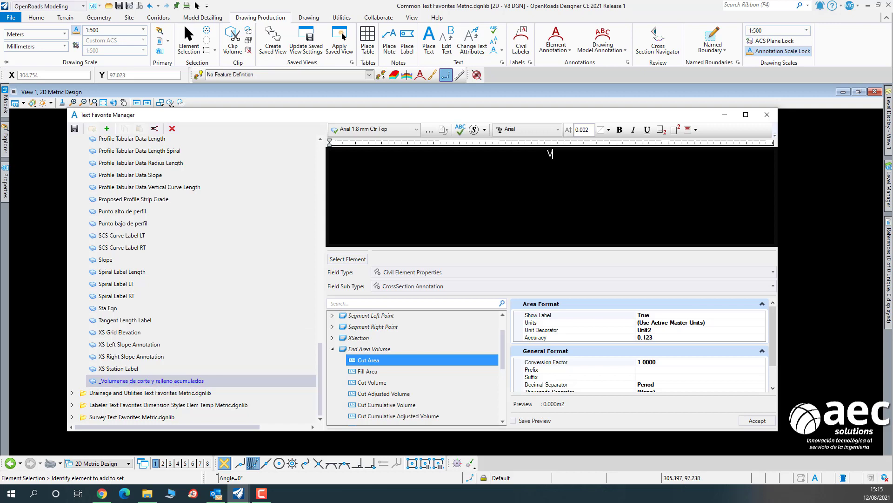
text(olumen Corte Acumulad)
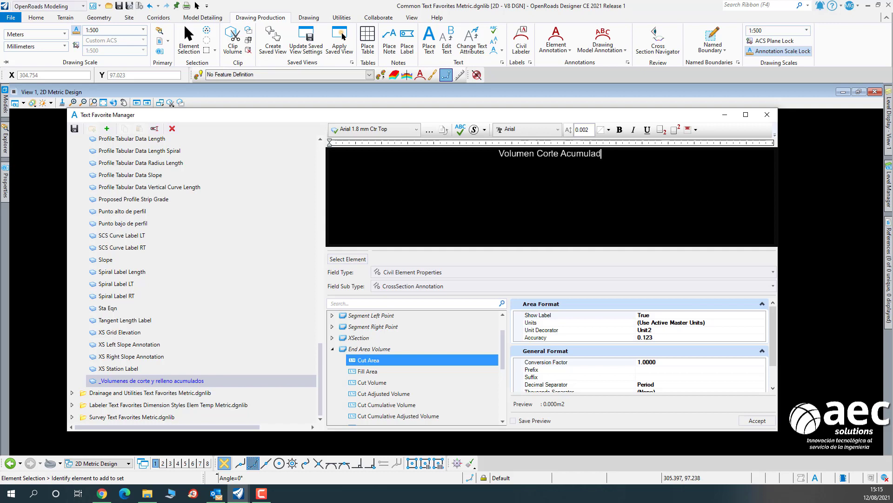
text(o)
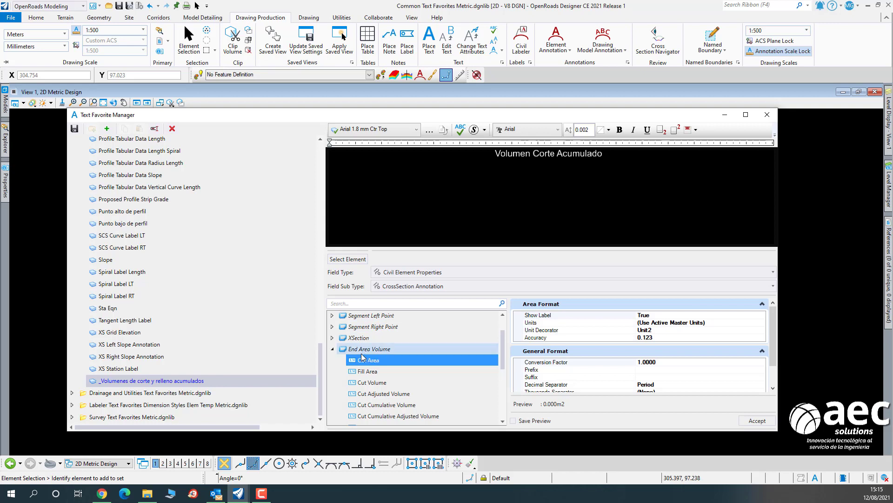
Insert the Cut Cumulative Volume field after the cut label, with unit decorator Unit2 and accuracy 0.123.
click(408, 275)
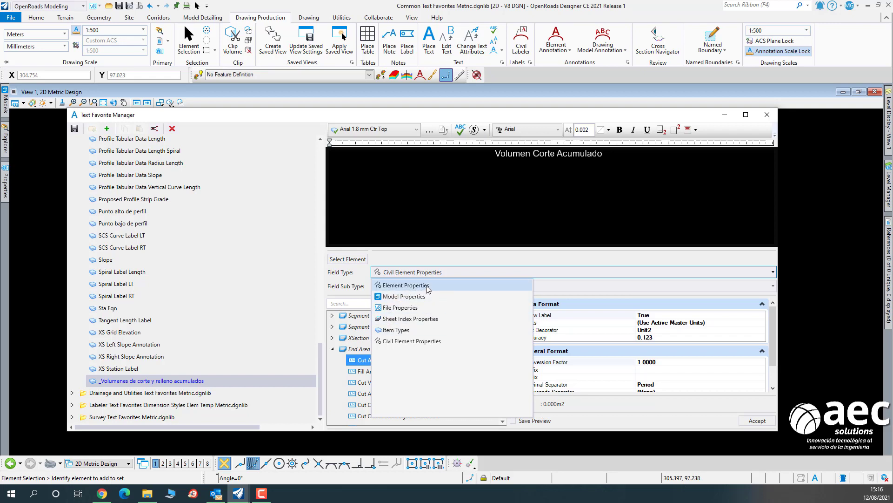
click(353, 276)
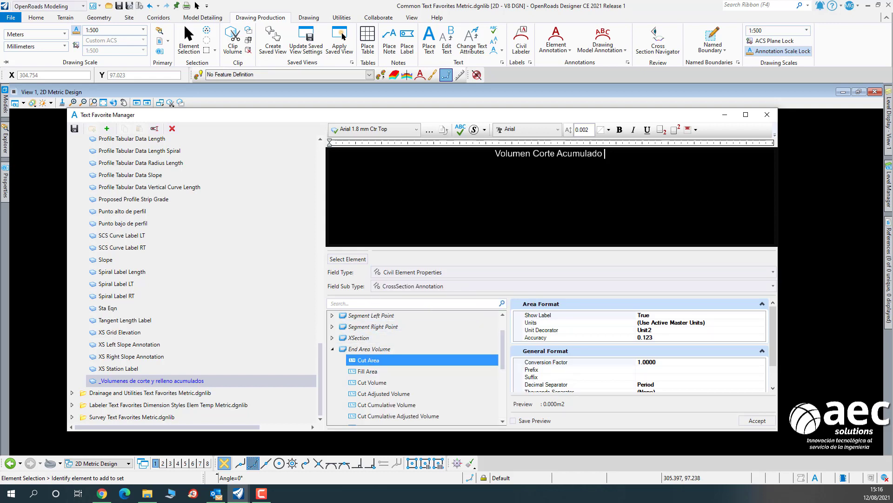
drag(504, 347, 505, 363)
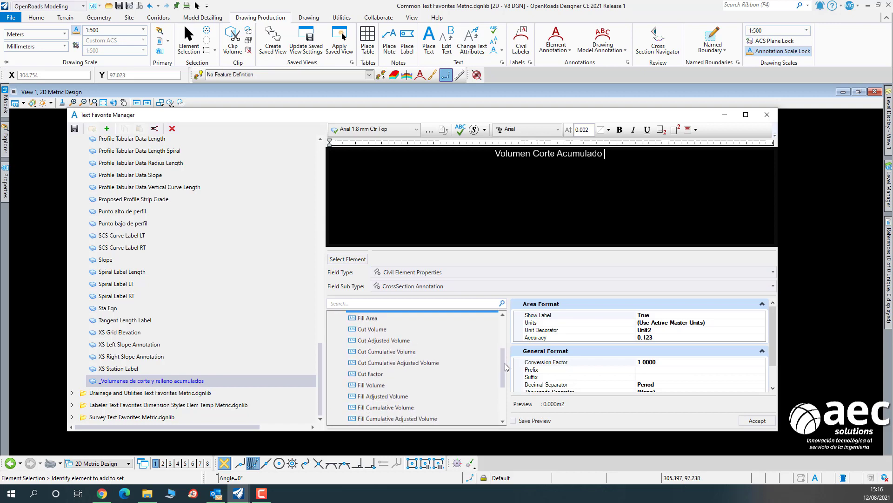
click(383, 353)
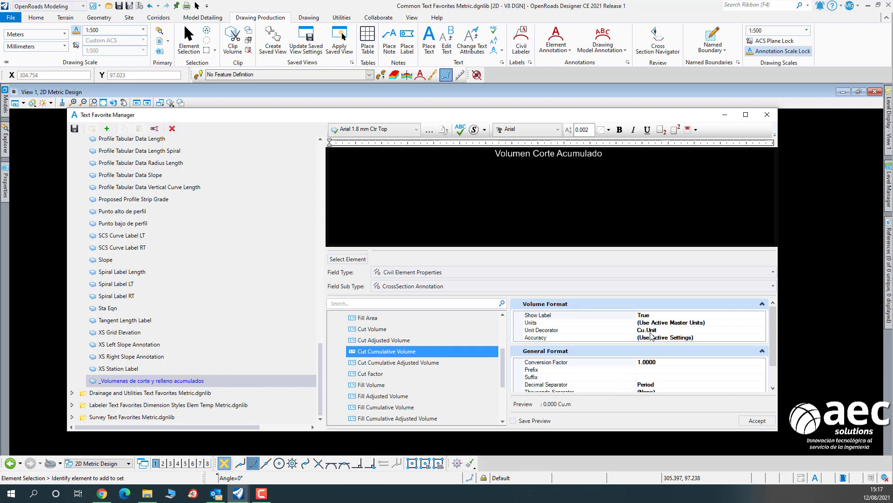
click(675, 330)
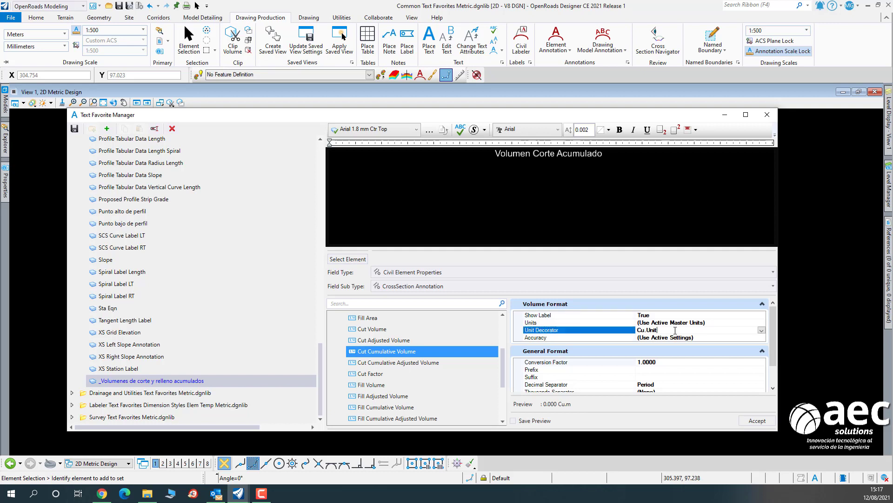
click(761, 330)
click(667, 344)
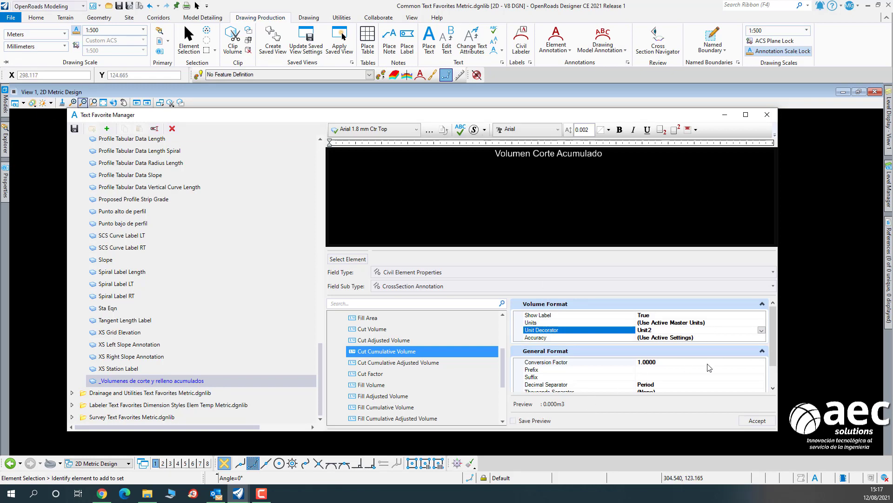
click(762, 338)
click(761, 337)
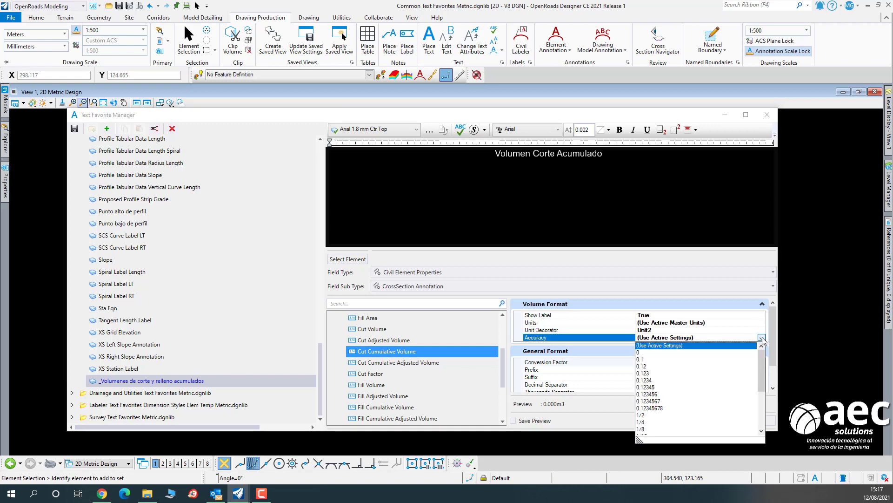
click(653, 374)
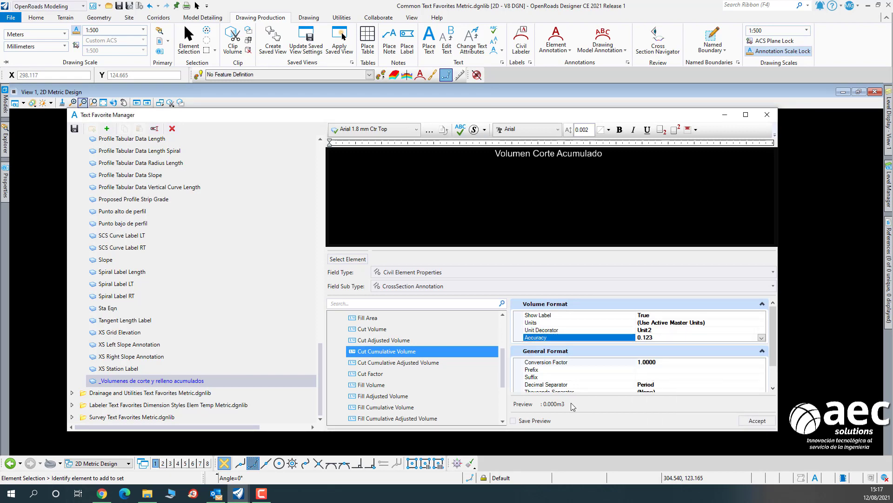
click(756, 421)
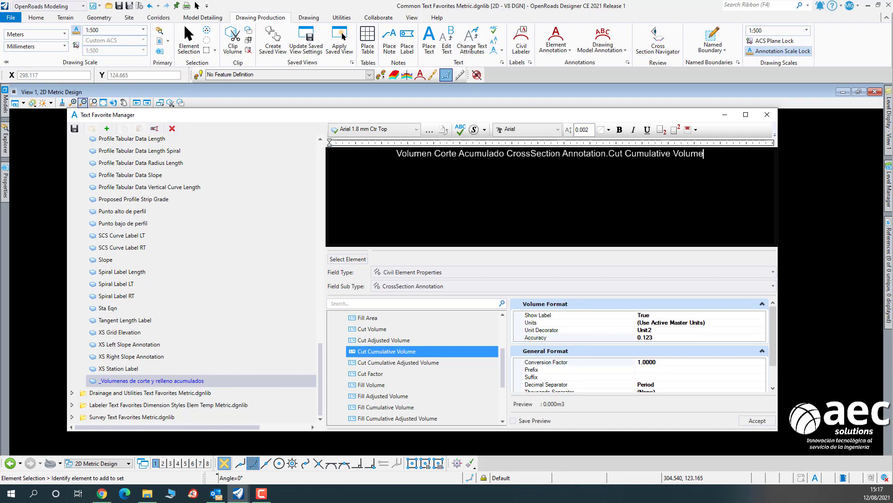
Add a second line reading "Volumen de Relleno Acumulado" below the cut volume line.
key(Return)
text(Volumen de Relleno Acumul)
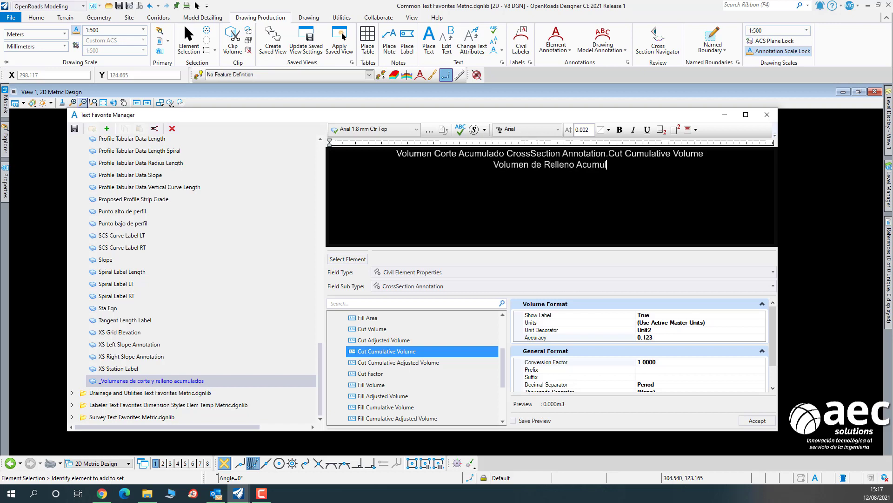
text(ado)
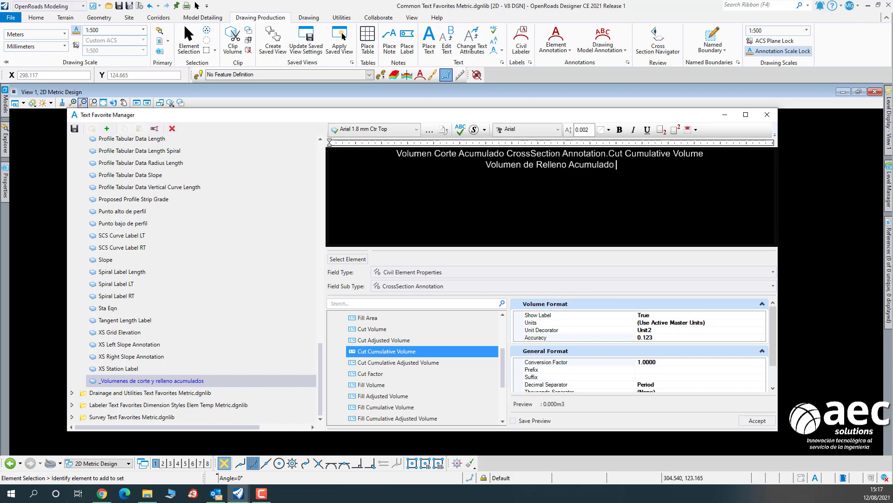
Insert the Fill Cumulative Volume field after the fill label, with unit decorator Unit2 and accuracy 0.123, and save the favorite.
click(432, 407)
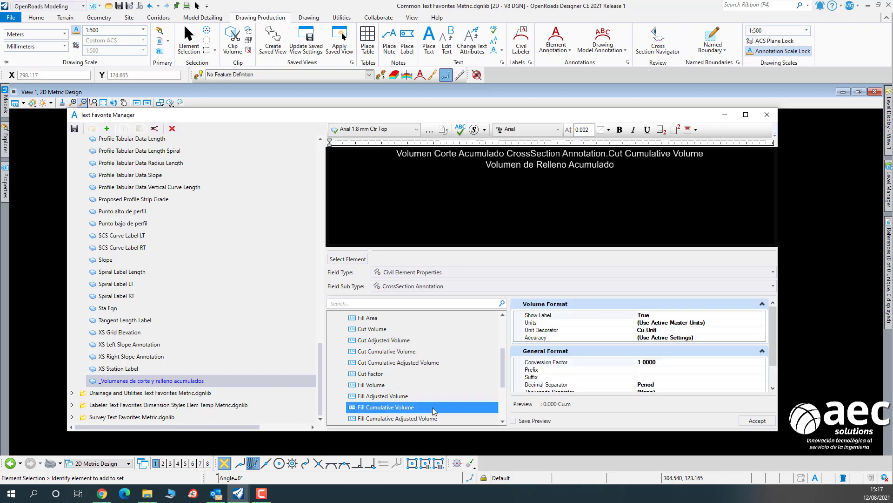
click(709, 331)
click(708, 330)
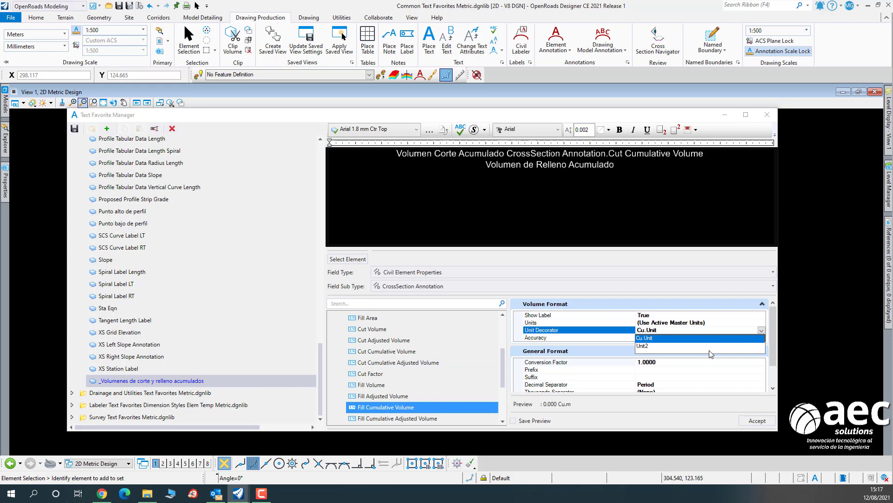
click(670, 346)
click(670, 337)
click(670, 336)
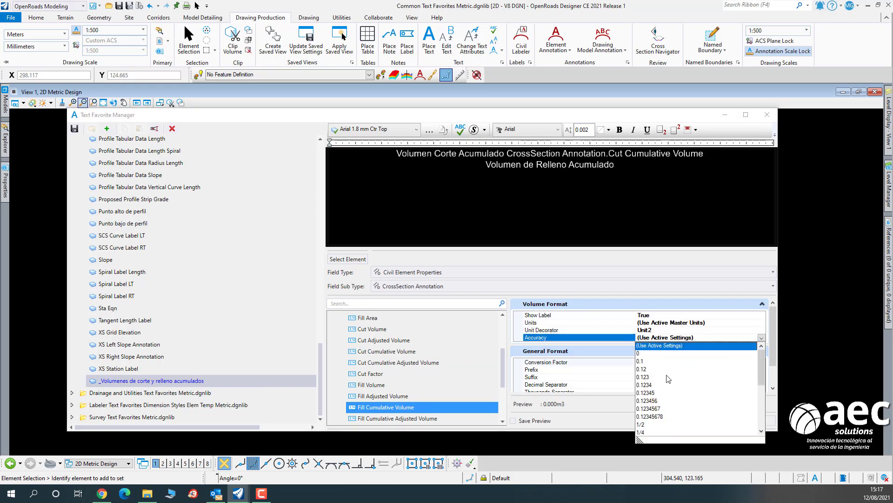
click(650, 377)
click(754, 420)
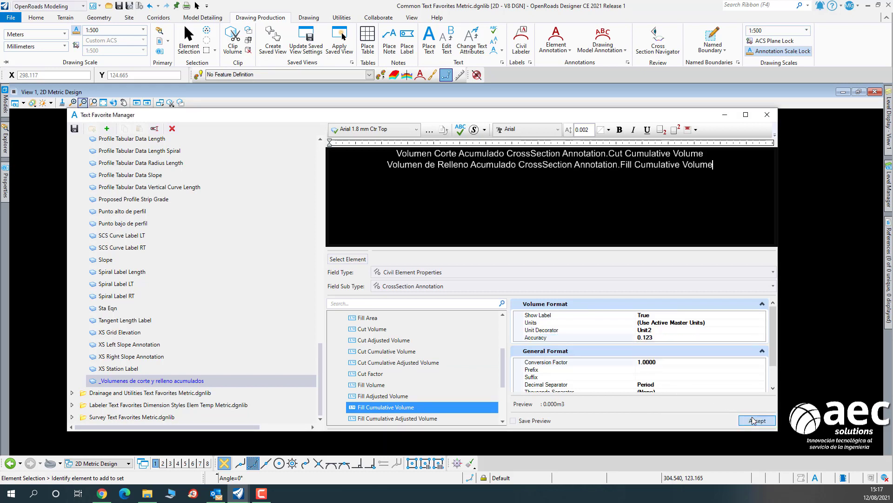
click(74, 128)
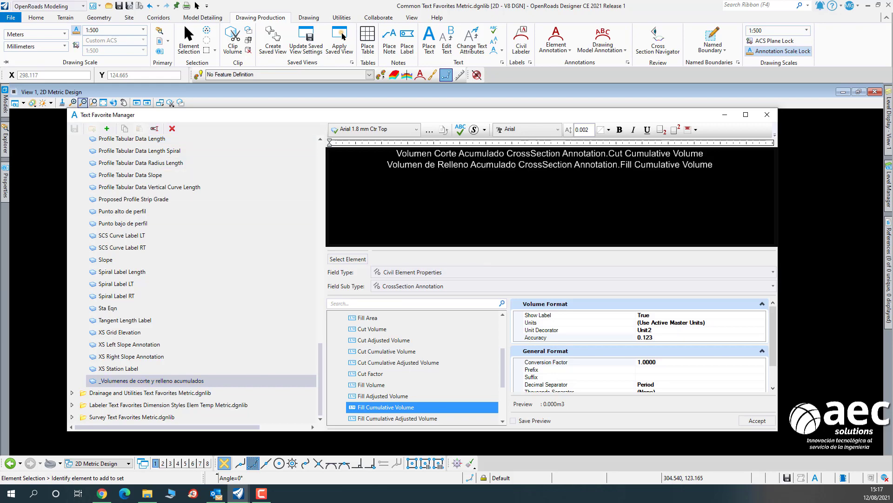
Open the Curve Label RT favorite and view the properties of its Arc PI Station field.
scroll(284, 234, up, 20)
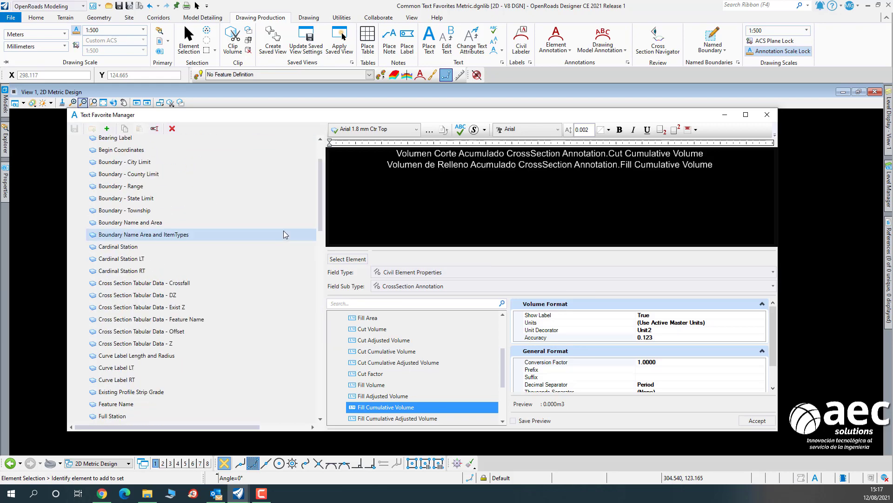
scroll(283, 230, up, 3)
scroll(283, 231, down, 6)
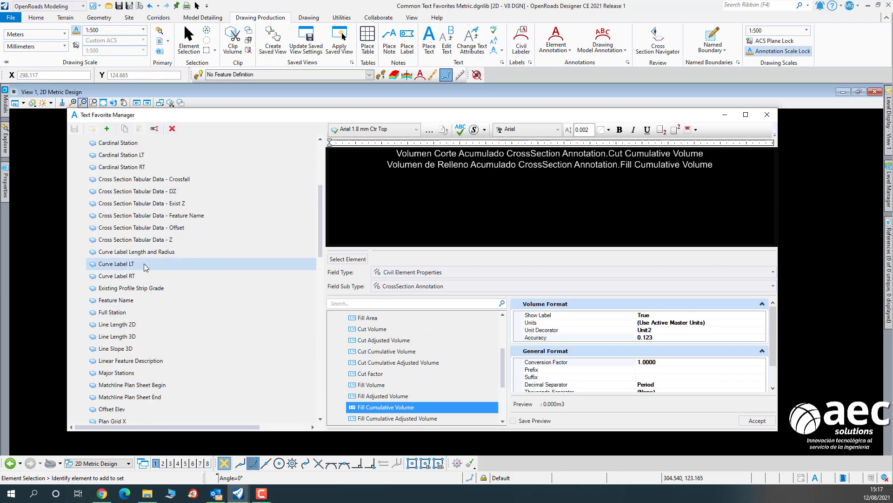
click(122, 277)
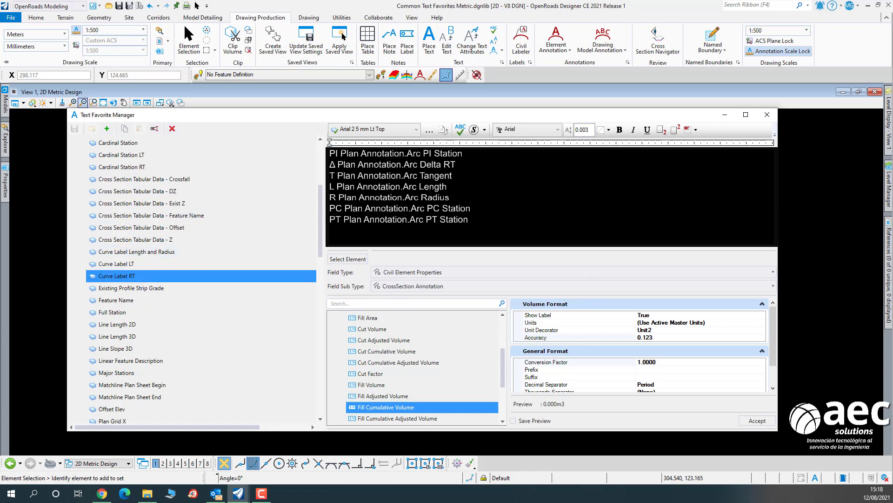
drag(338, 154, 330, 153)
click(335, 176)
click(412, 154)
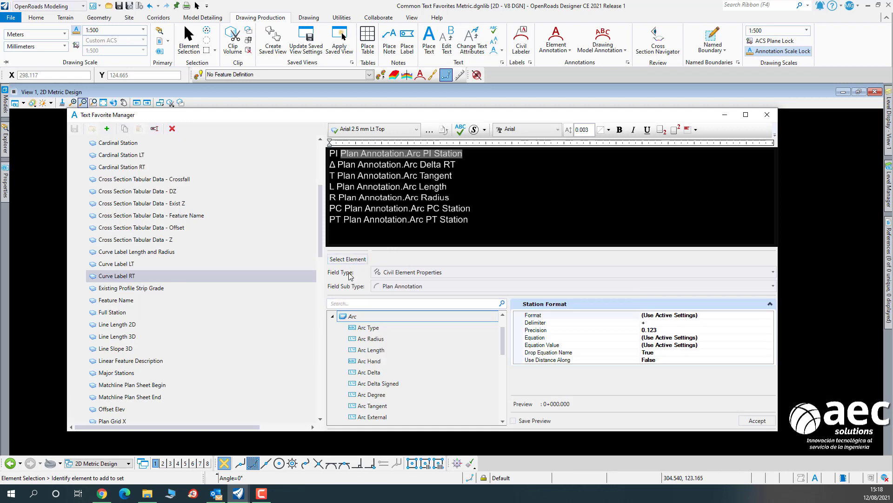
Examine the available field sub types under Annotation, including Linear, and under Annotation Drawing, keeping Plan Annotation.
click(386, 288)
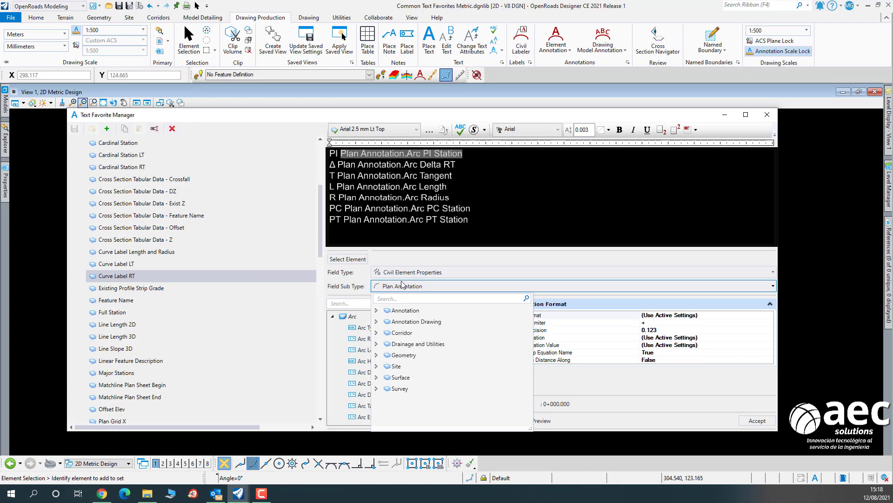
click(378, 312)
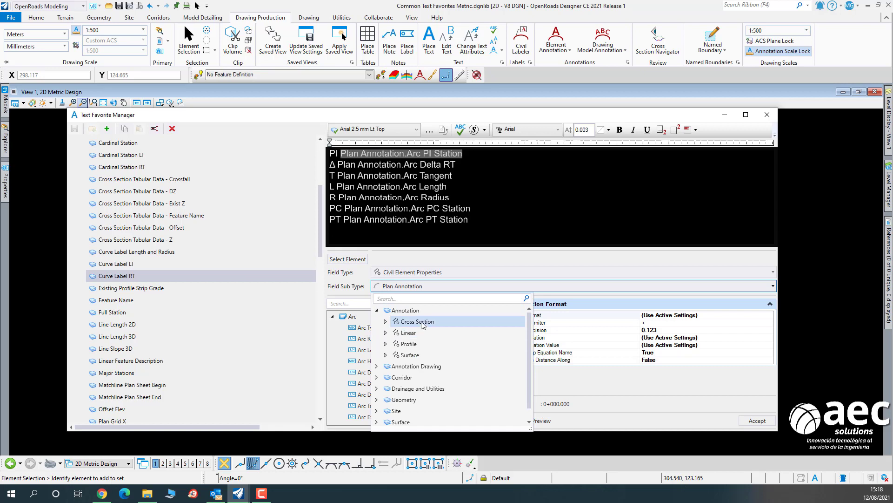
click(386, 333)
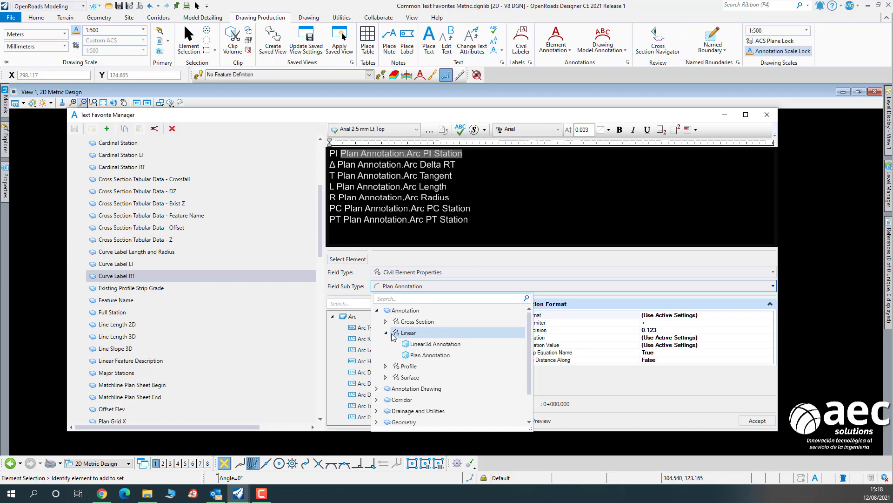
click(386, 333)
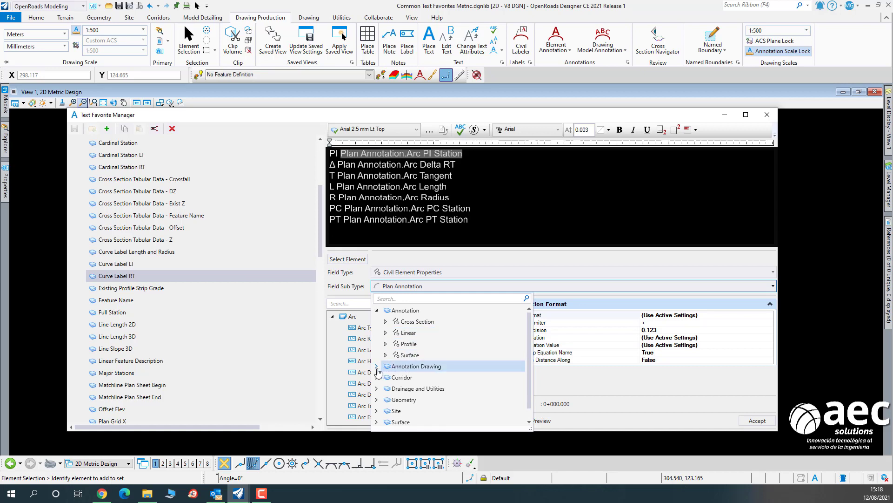
click(377, 367)
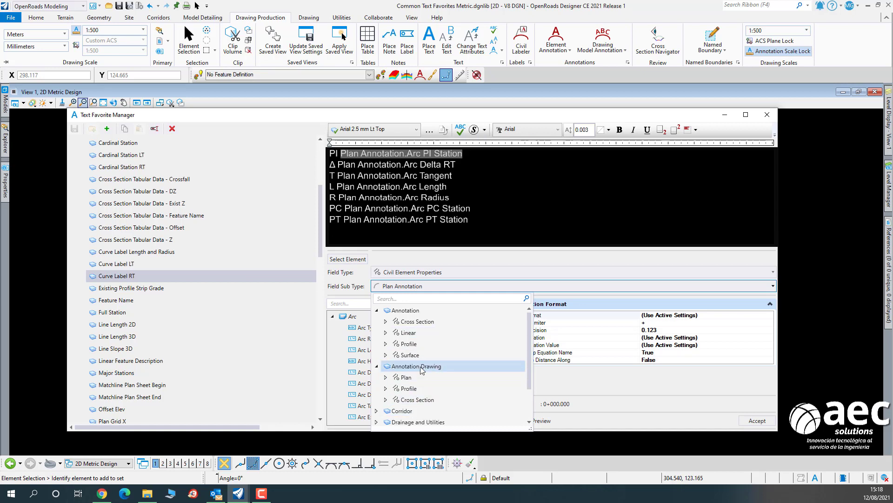
click(519, 258)
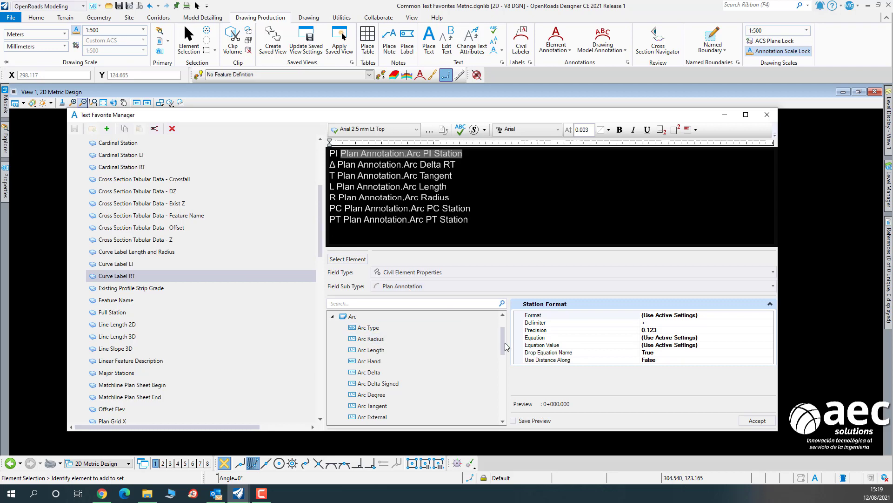
Examine the Plan Annotation property groups and the fields in the Arc group.
drag(504, 343, 503, 325)
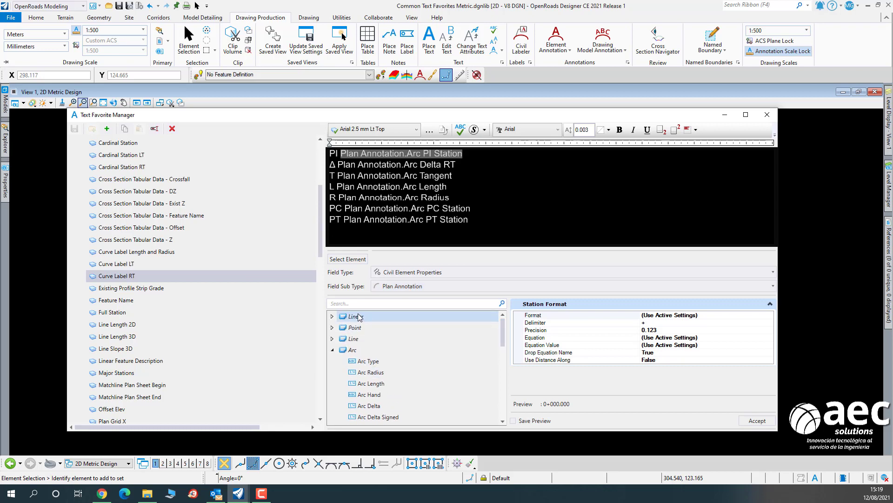
click(333, 350)
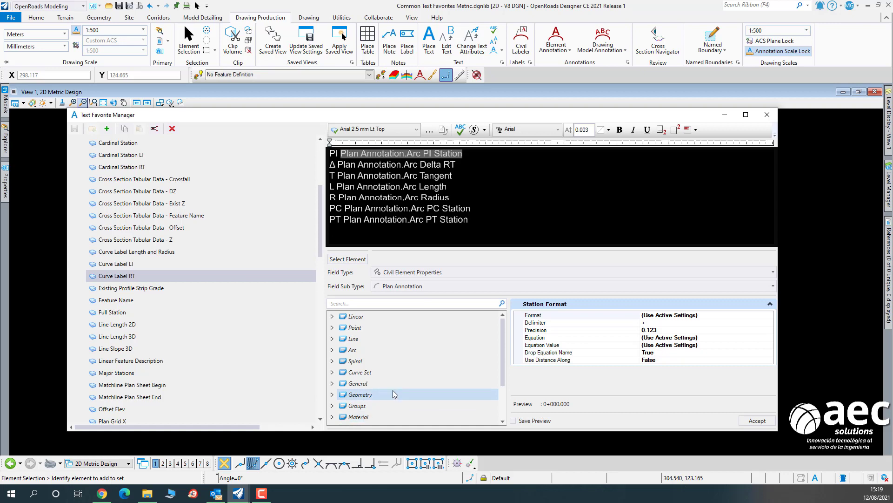
click(332, 350)
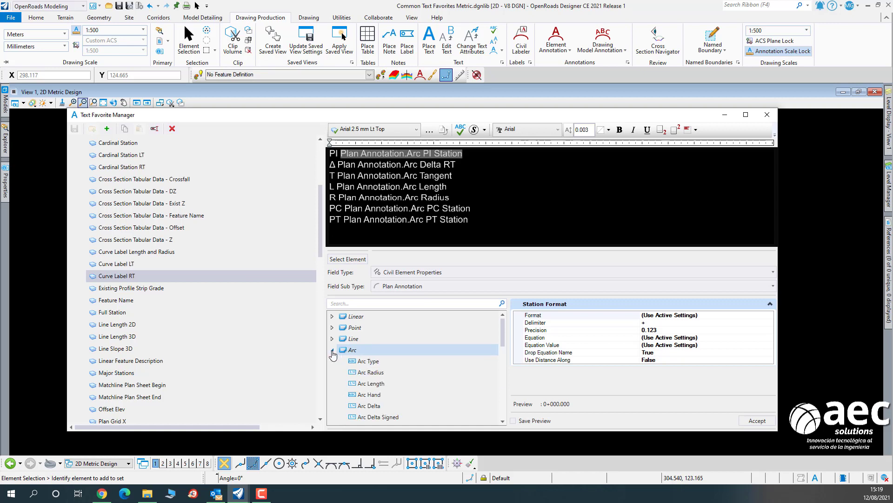
Locate the Arc PI Station field in the Arc group and select the label's Arc Tangent field.
scroll(425, 375, down, 1)
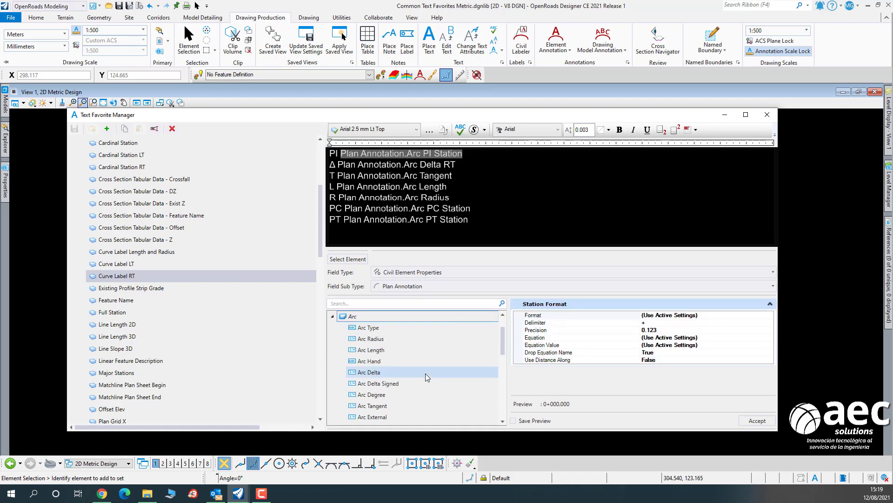
scroll(425, 373, down, 5)
click(363, 353)
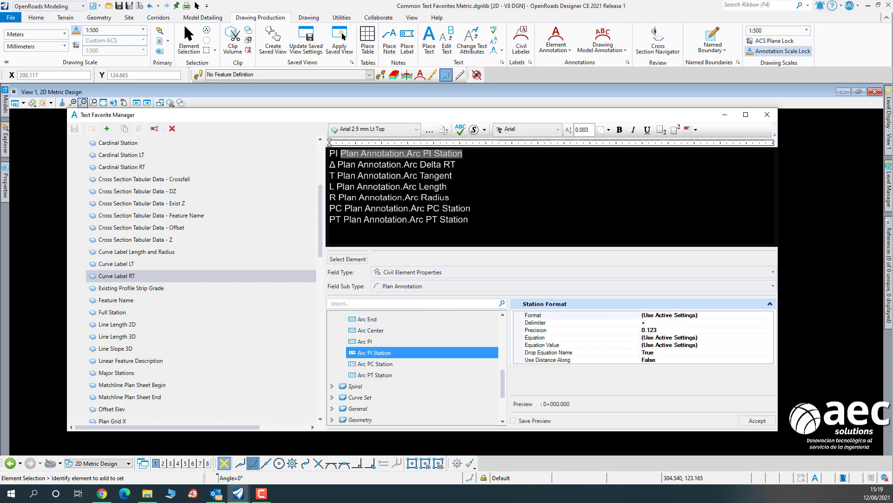
click(437, 175)
Examine the angle format and accuracy options of the label's Arc Delta field, keeping the current accuracy.
click(389, 164)
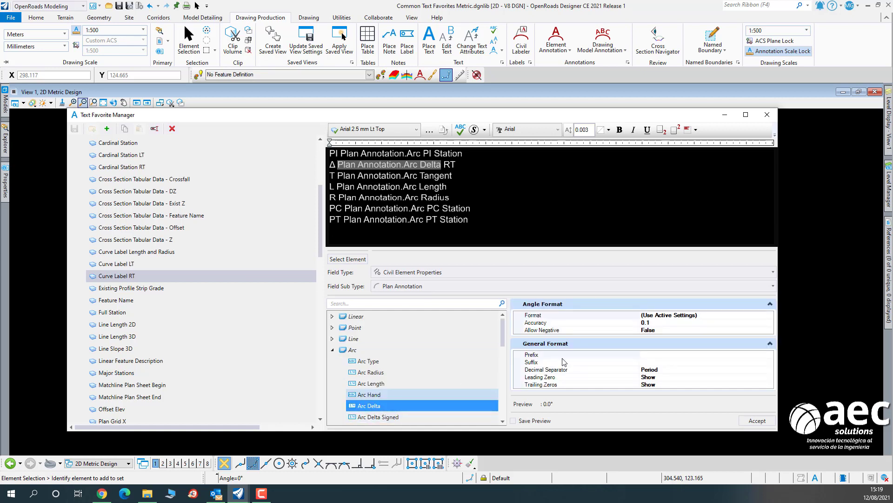
click(703, 323)
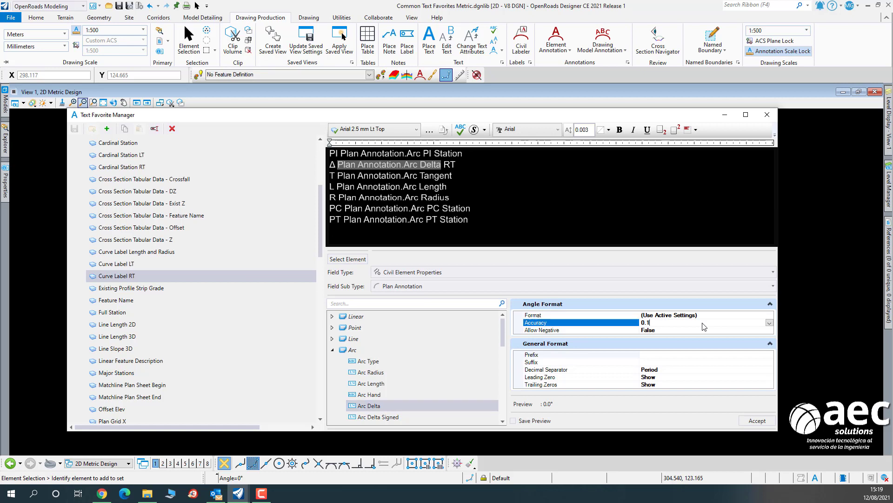
click(770, 322)
click(649, 359)
View the format properties of the Arc Length field and close the Text Favorite Manager.
click(386, 385)
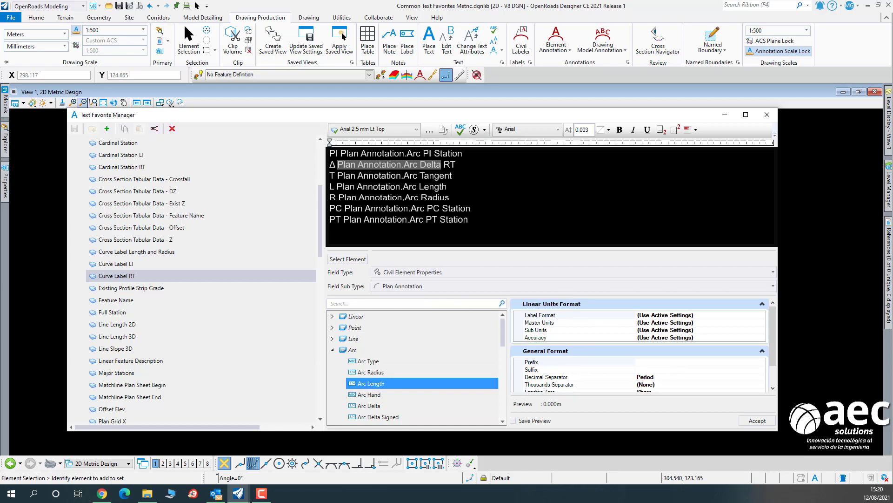
click(403, 187)
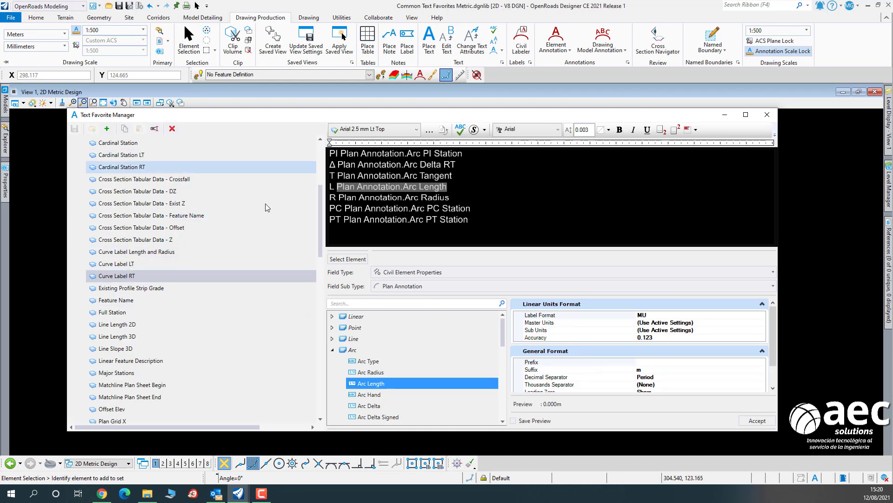
click(172, 191)
click(767, 115)
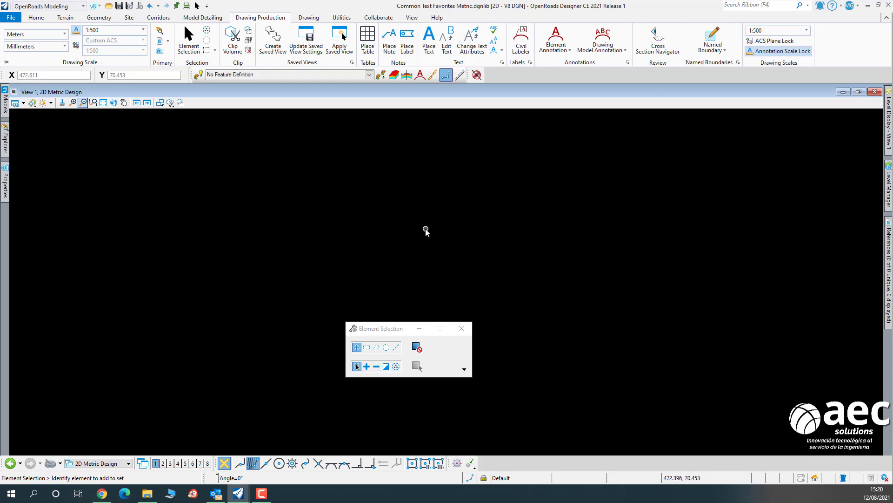
Draw a Complex By PI alignment with a 350 m radius, 60 m back and ahead spirals, and tangents about 178 m and 197 m long.
click(100, 18)
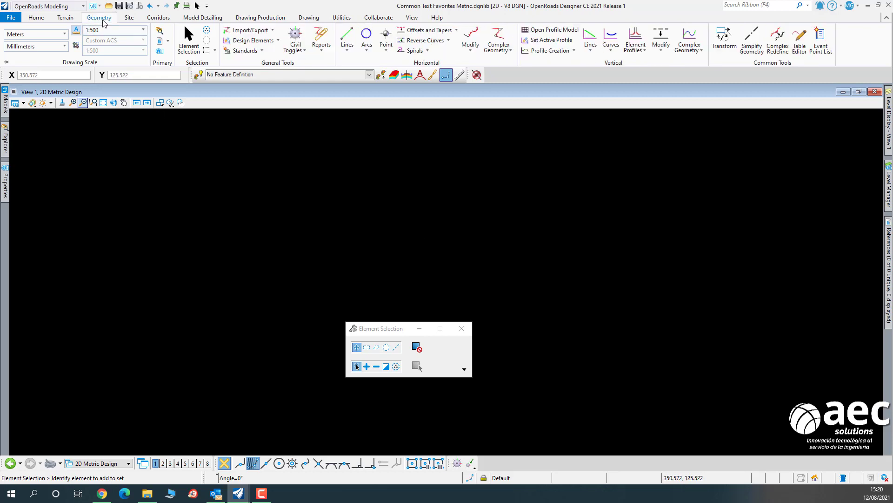
click(506, 56)
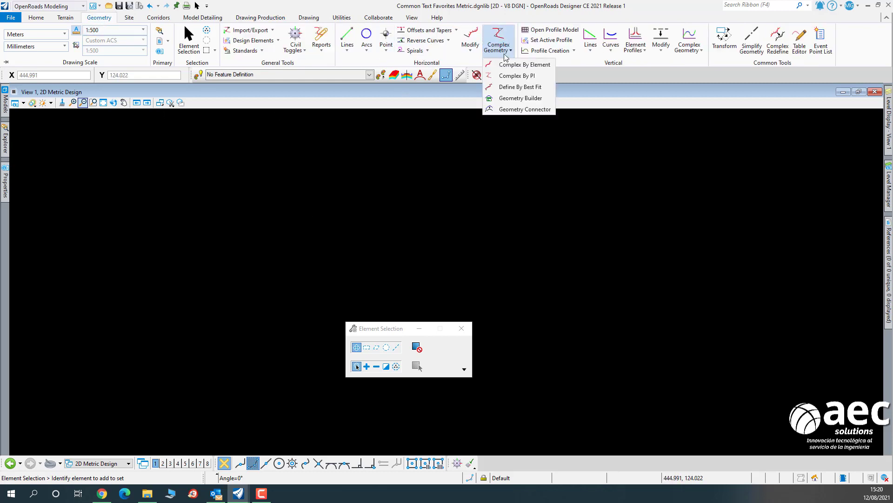
click(524, 75)
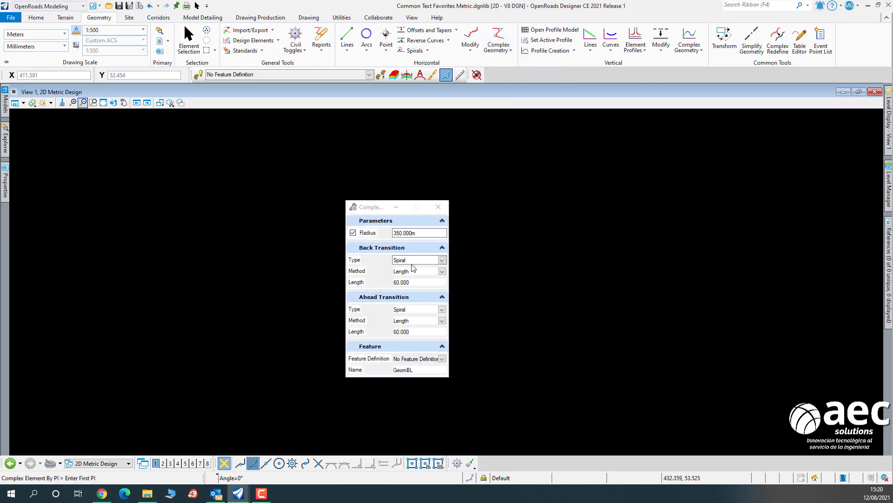
click(100, 299)
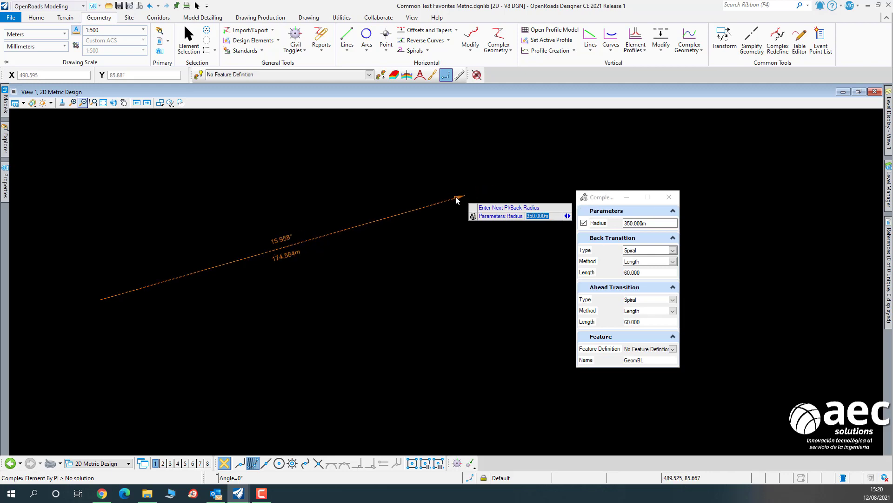
middle_drag(456, 196, 342, 243)
click(356, 239)
scroll(388, 253, down, 3)
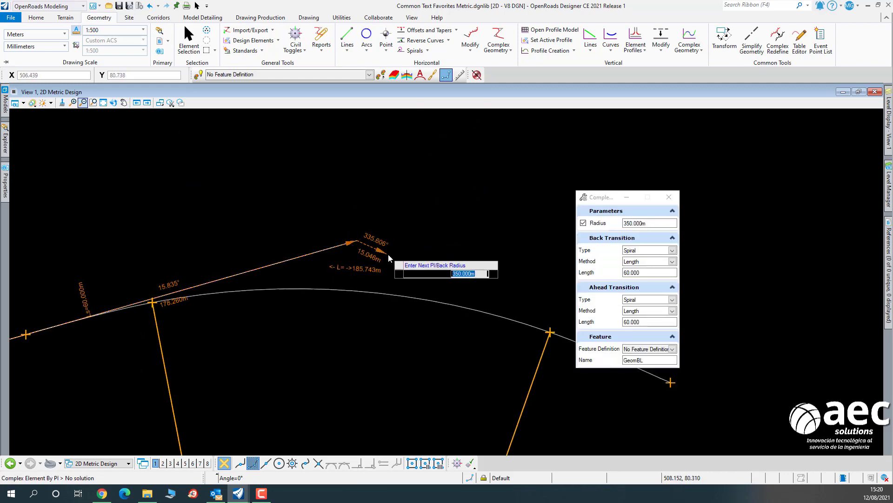
scroll(504, 275, down, 1)
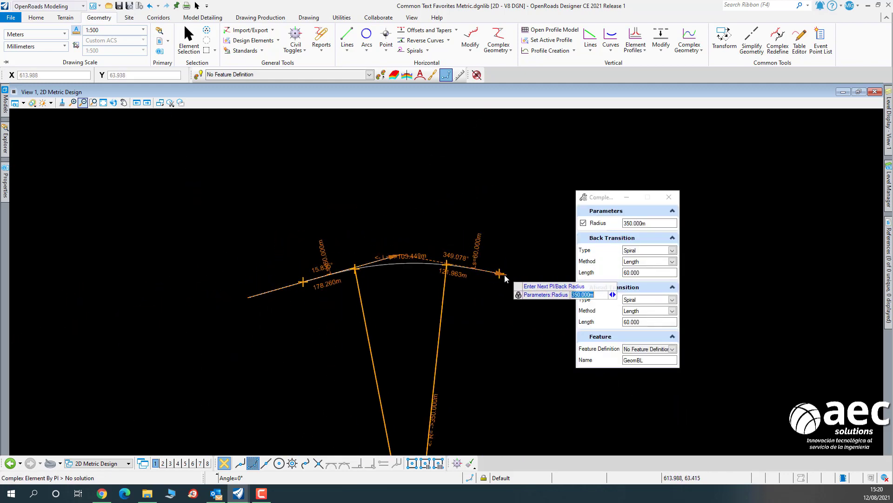
middle_drag(505, 275, 394, 281)
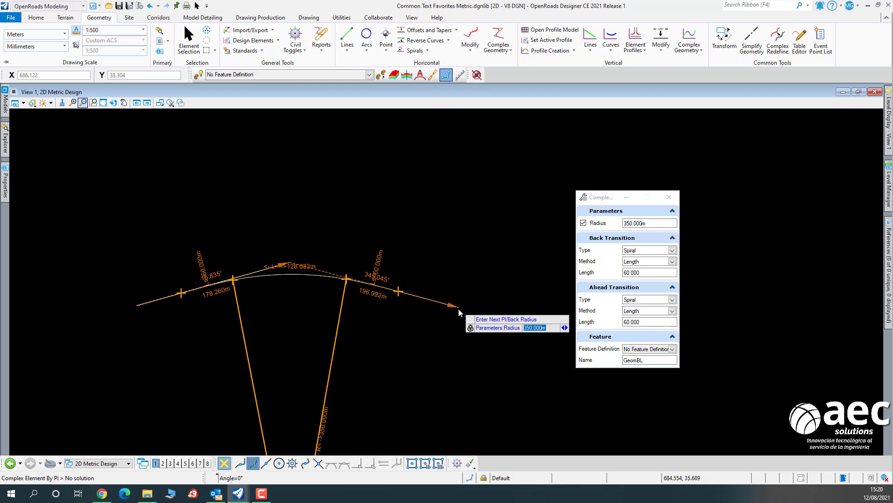
click(458, 314)
right_click(474, 268)
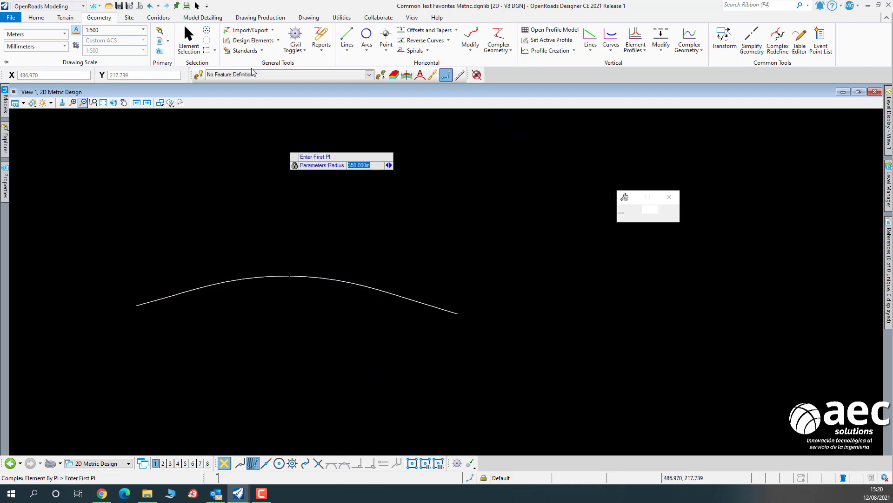
click(190, 40)
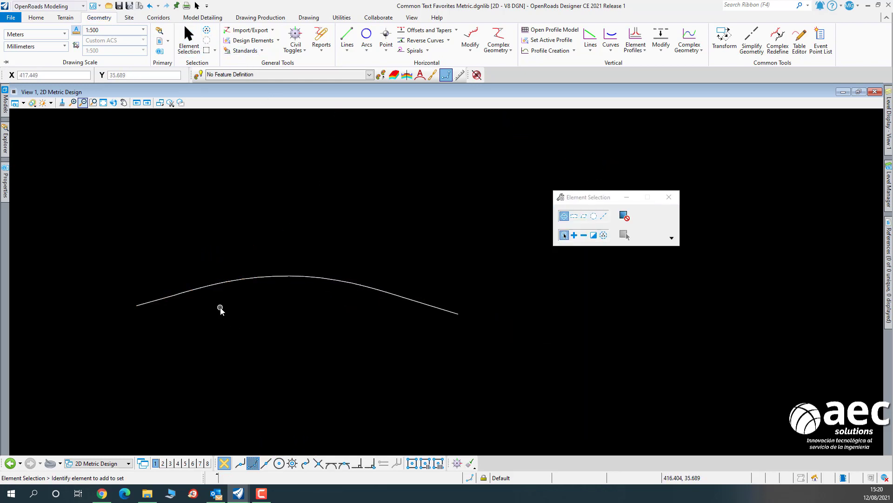
Start Place Label with the Text Favorite type and the Spiral Label RT favorite.
click(275, 18)
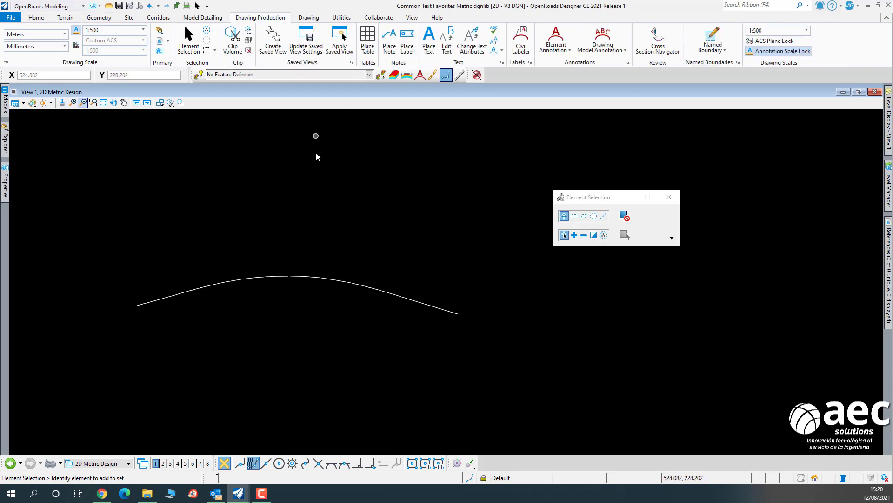
click(409, 37)
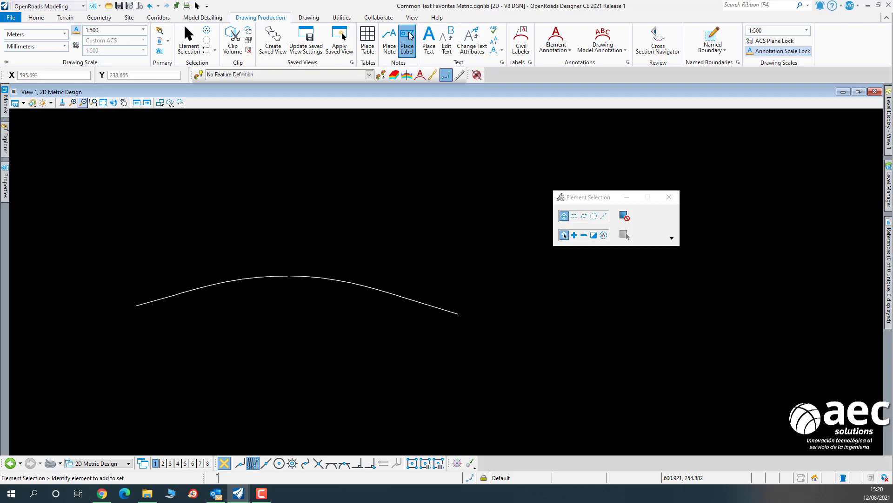
drag(568, 197, 438, 145)
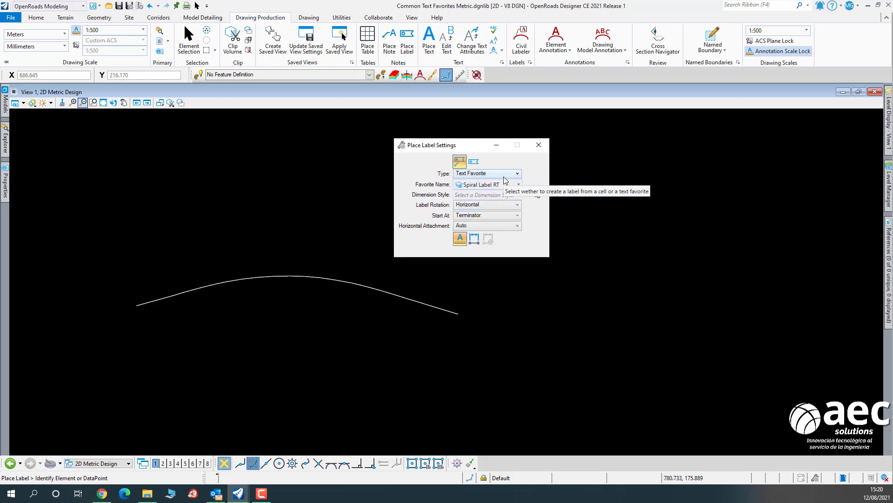
click(486, 173)
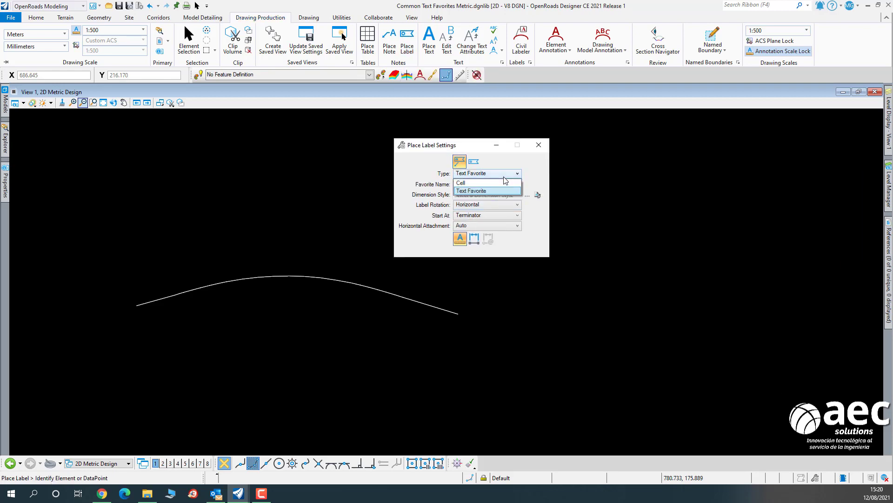
click(472, 190)
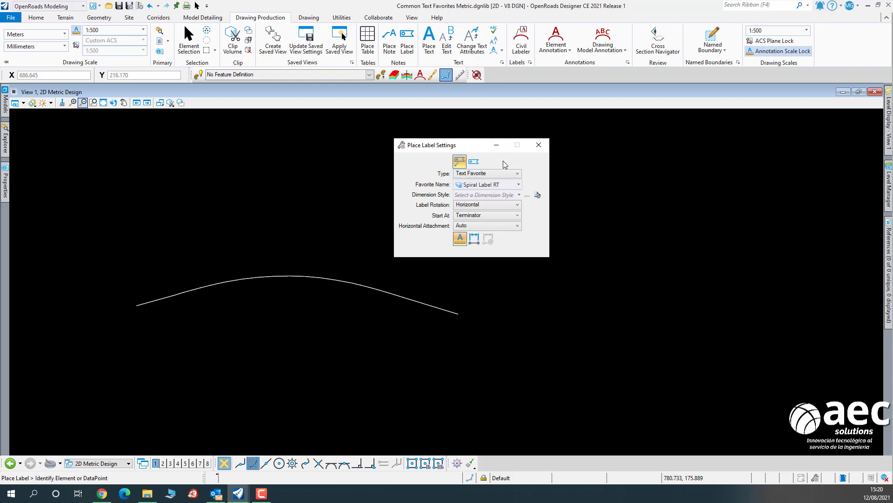
click(514, 185)
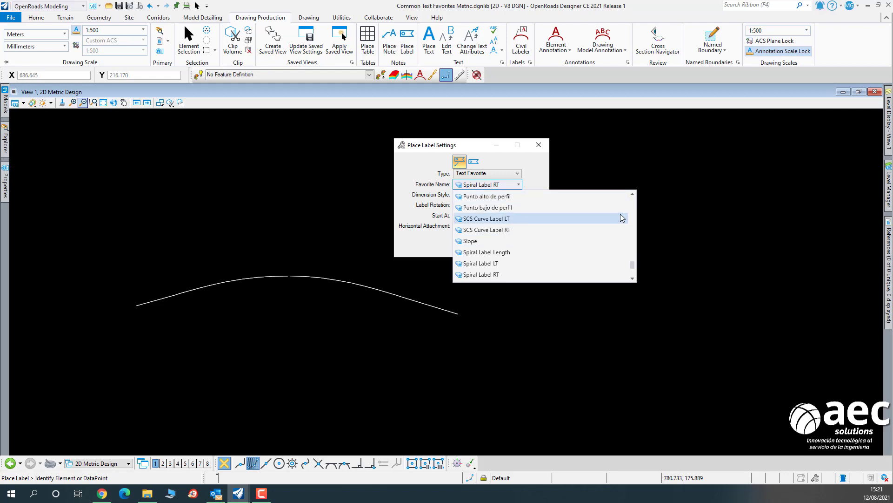
drag(632, 265, 632, 238)
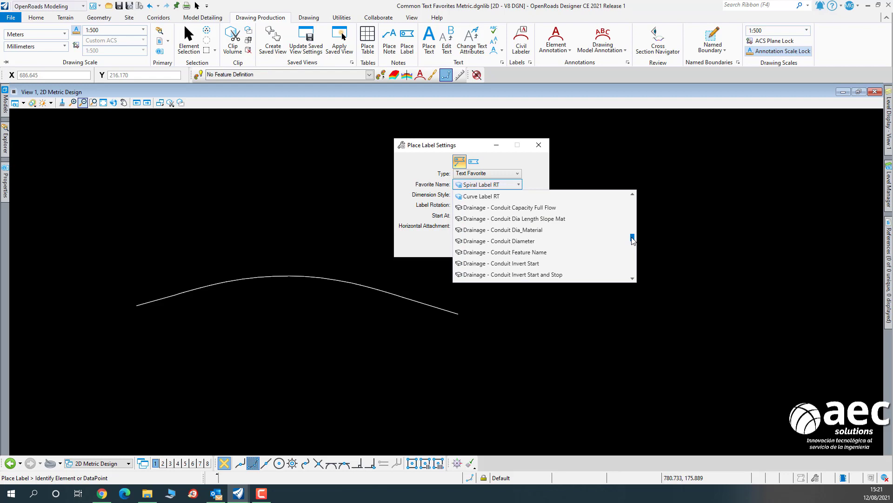
drag(633, 239, 638, 267)
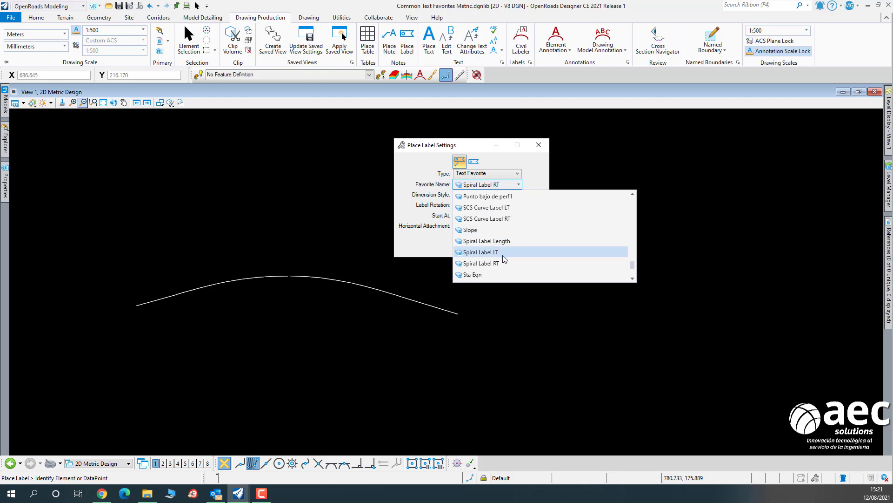
click(481, 264)
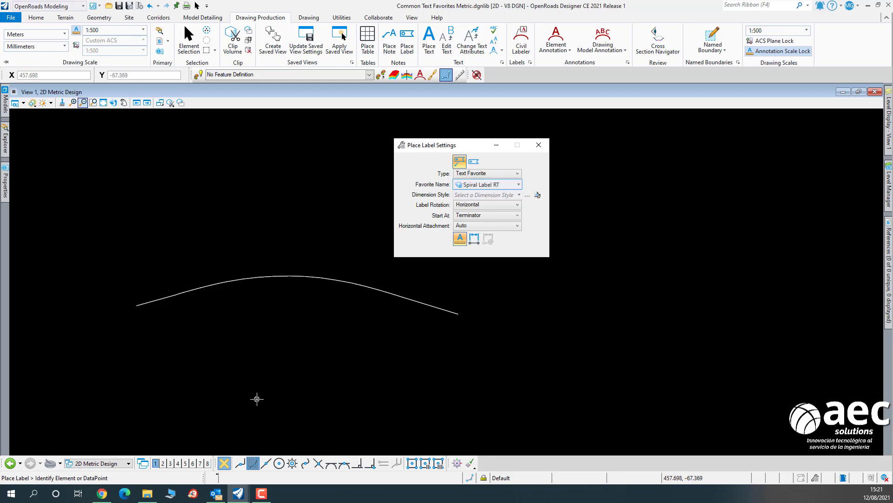
Place the spiral label above the alignment with its leader attached where the arc meets the ahead spiral.
click(352, 282)
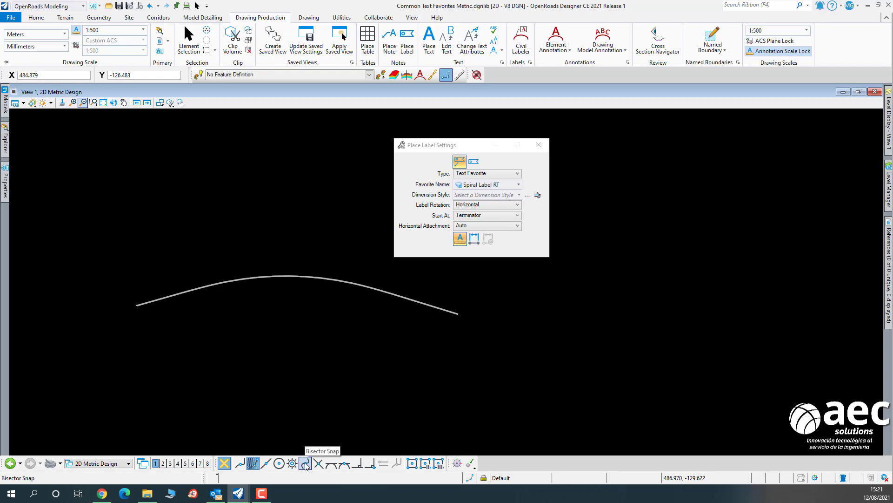
click(240, 463)
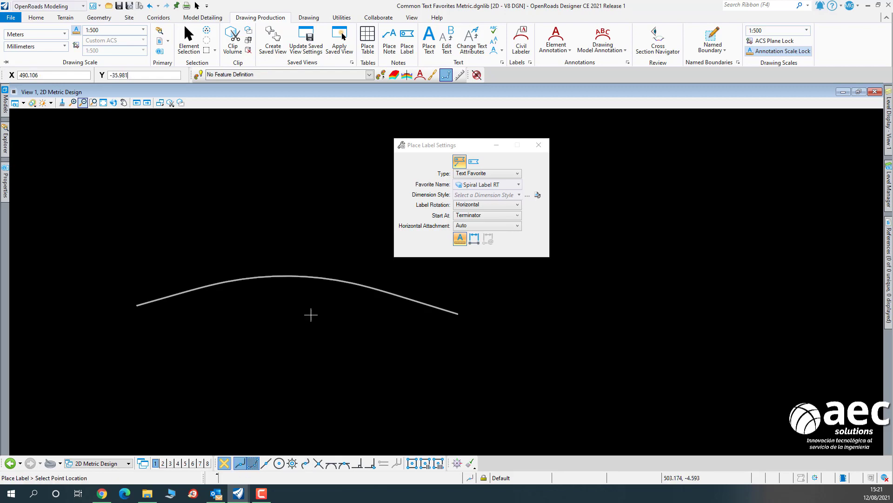
click(350, 282)
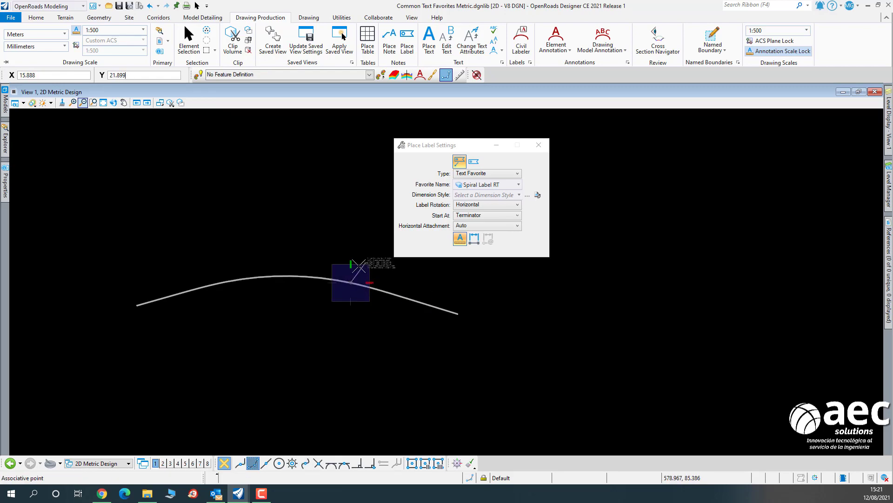
middle_drag(357, 262, 291, 284)
scroll(291, 283, up, 4)
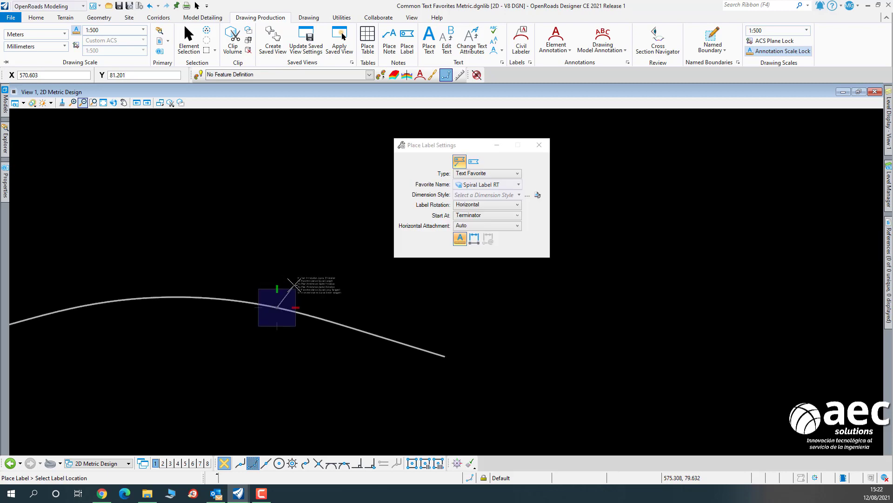
scroll(293, 281, up, 1)
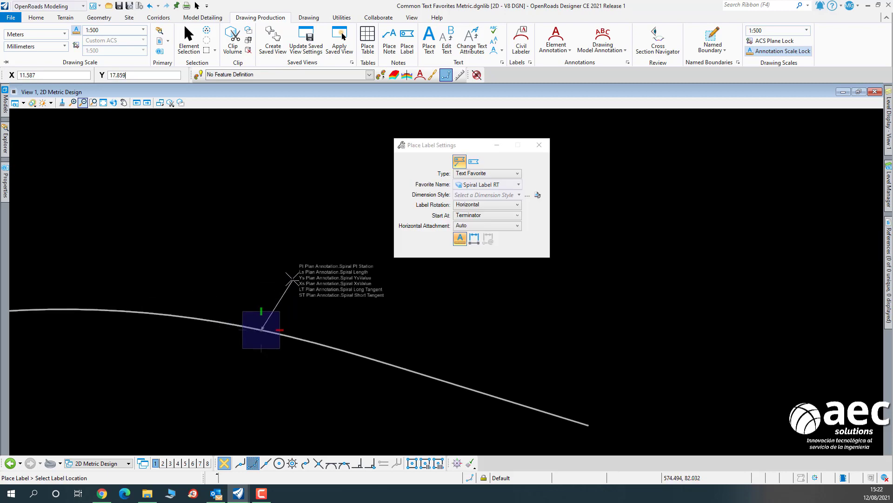
click(290, 278)
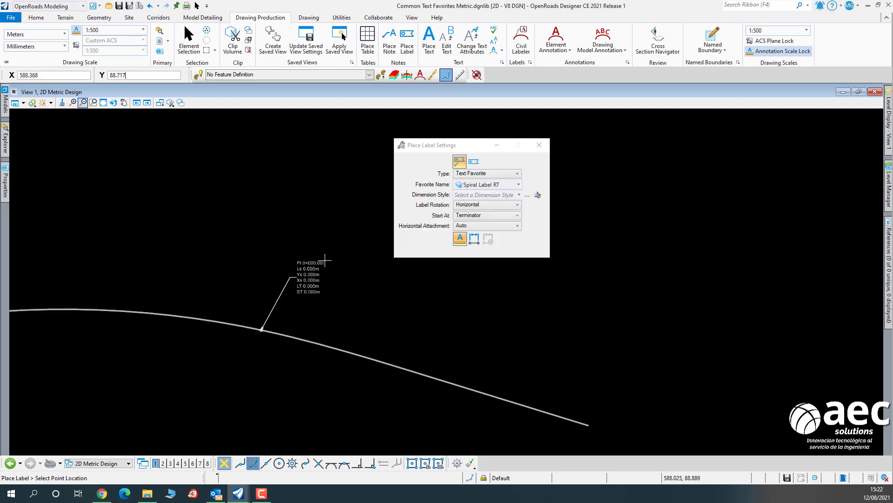
scroll(326, 282, up, 2)
scroll(326, 282, down, 2)
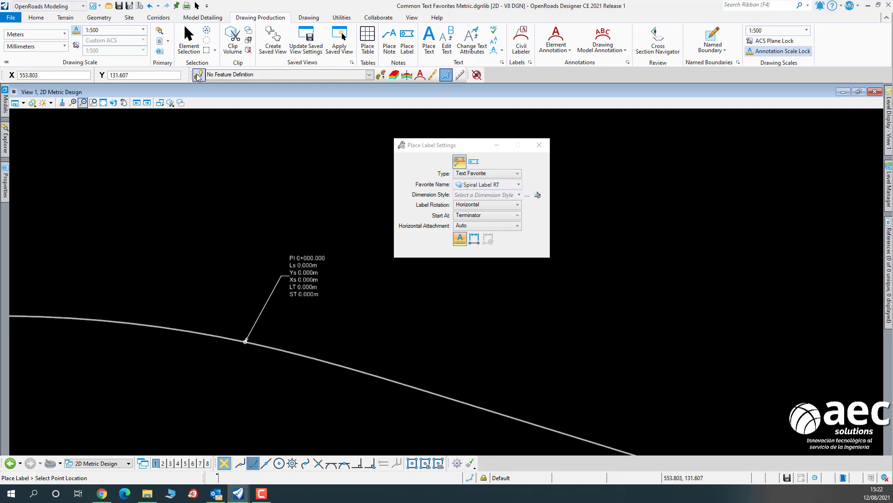
Select the alignment and examine the extents of its ahead spiral relative to the label's attachment point.
click(189, 46)
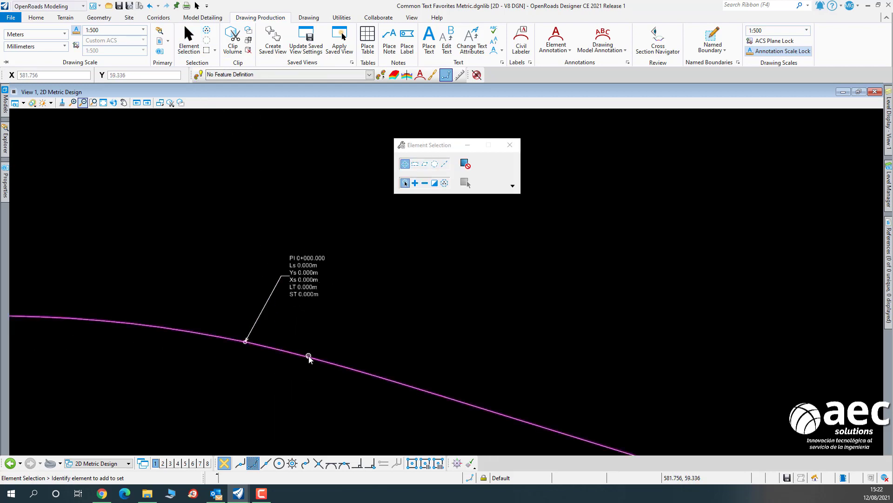
click(311, 354)
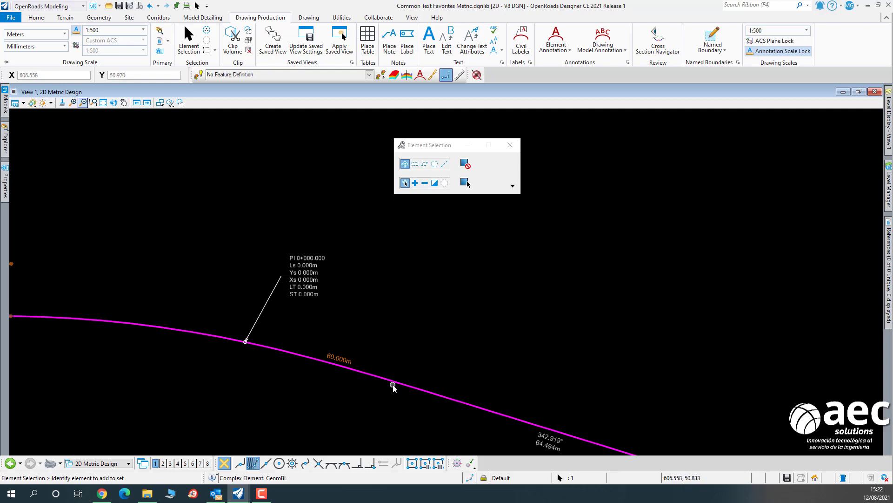
scroll(249, 345, up, 3)
scroll(256, 325, down, 6)
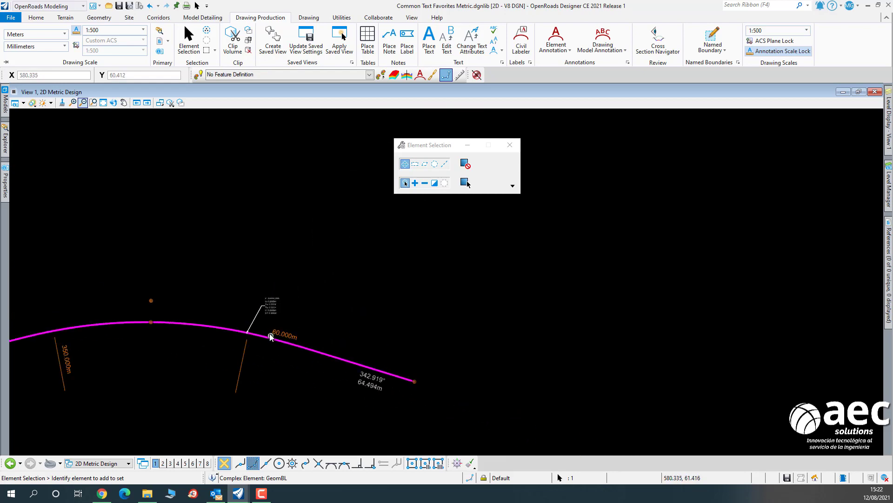
Deselect the alignment and delete the spiral label attached where the arc meets the ahead spiral.
click(301, 319)
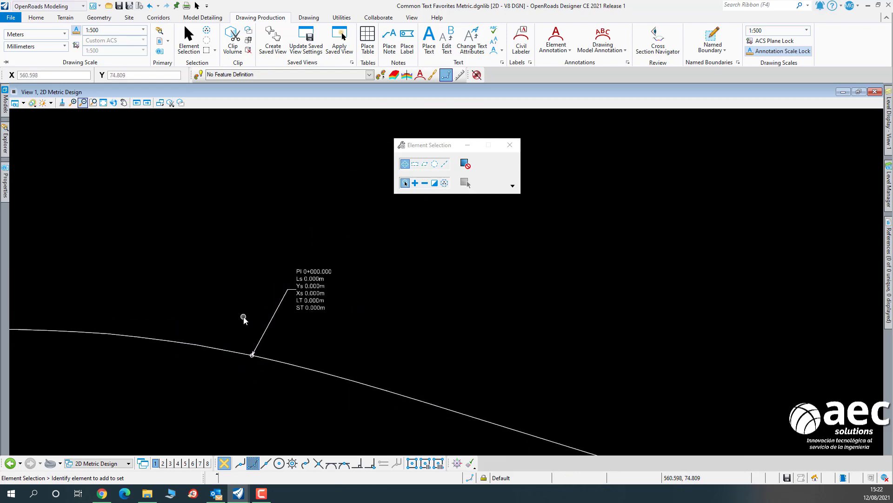
scroll(244, 317, up, 4)
drag(221, 234, 362, 414)
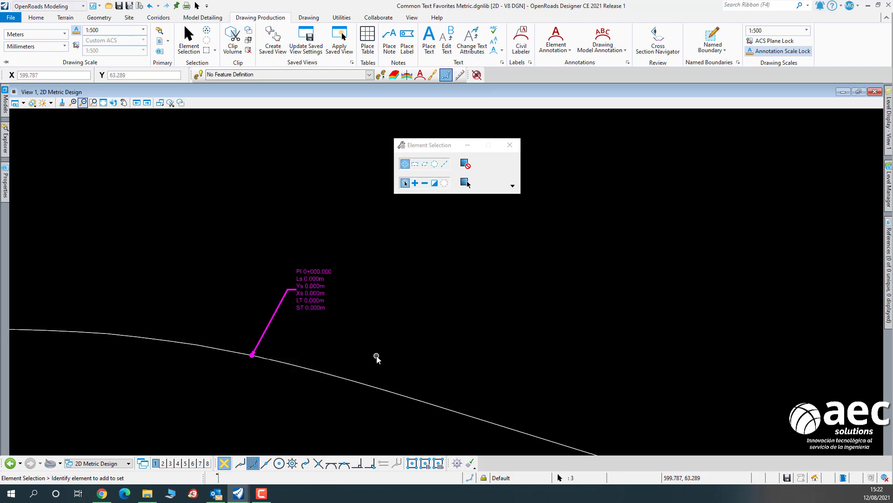
key(Delete)
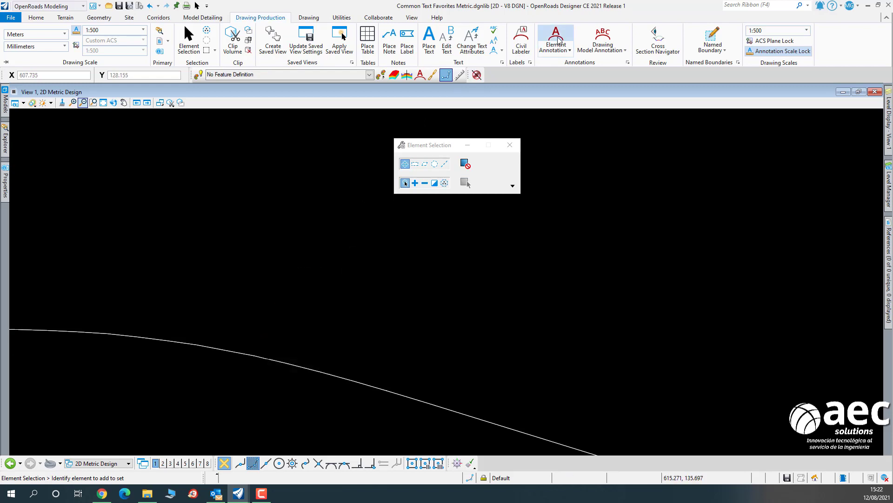
Place a Spiral Label RT label above the alignment with its leader attached partway along the ahead spiral.
click(409, 42)
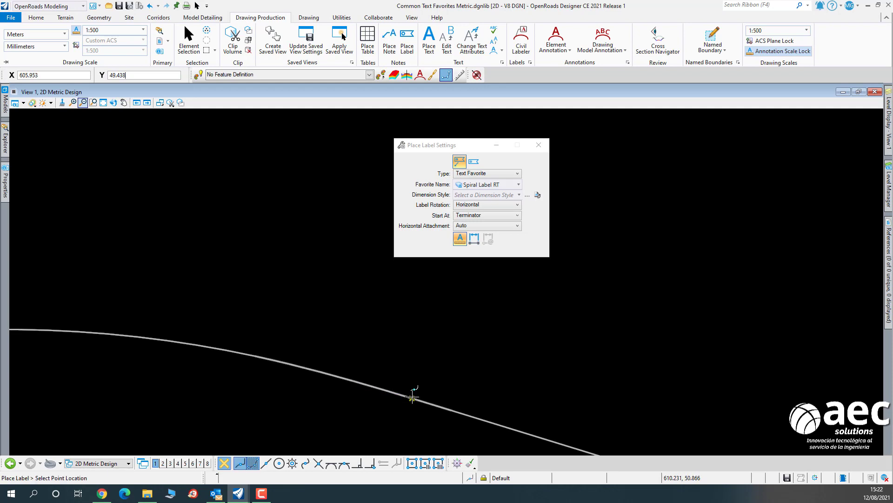
click(409, 378)
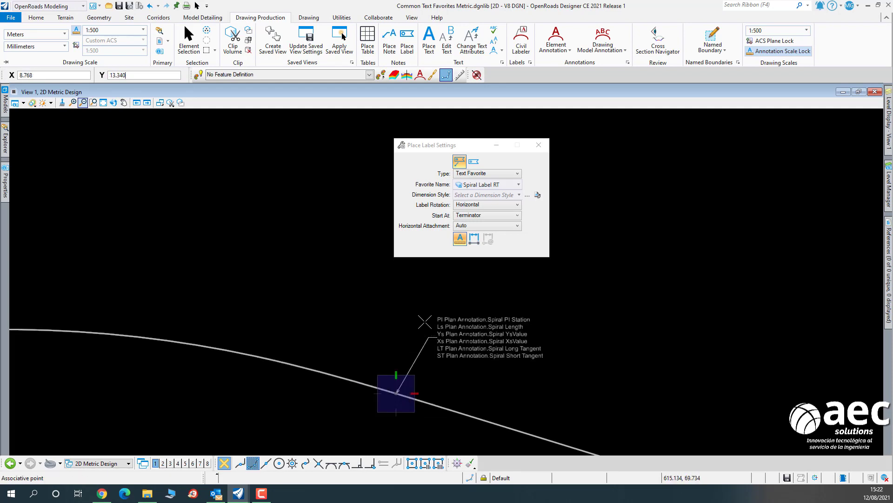
click(425, 321)
scroll(480, 314, up, 1)
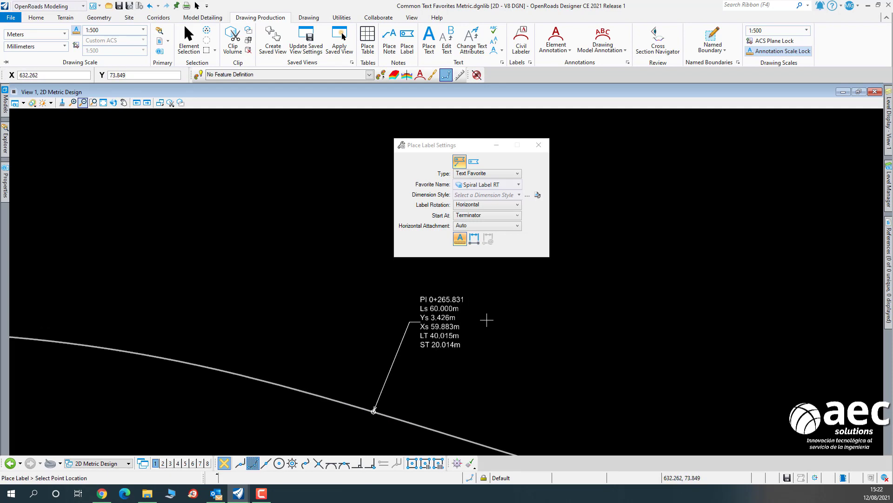
Change the label's text favorite to Curve Label RT.
drag(435, 145, 540, 129)
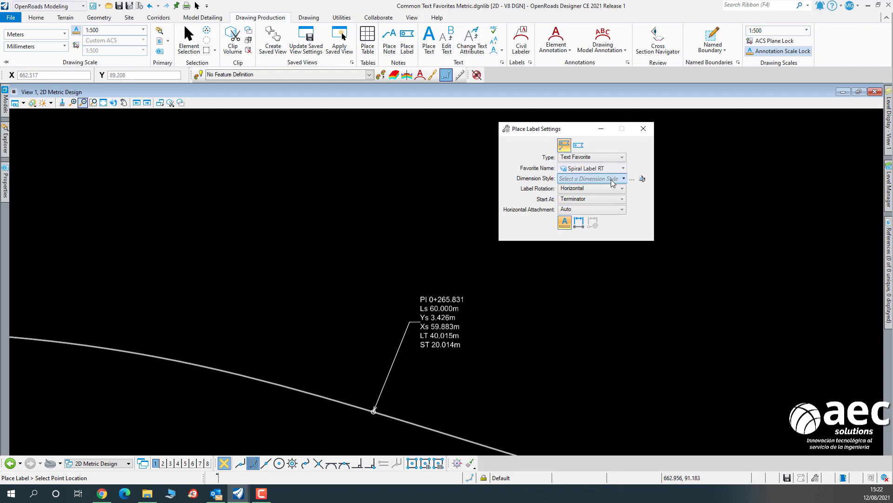
click(623, 169)
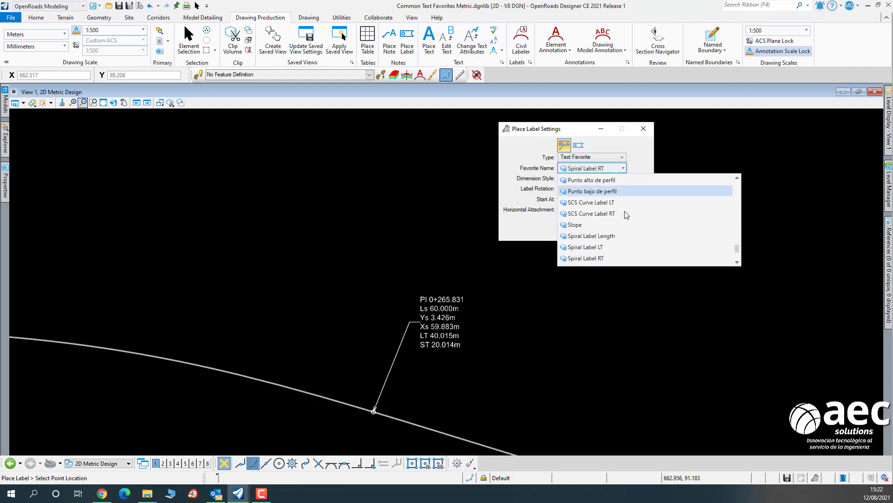
scroll(624, 227, up, 10)
scroll(624, 228, up, 3)
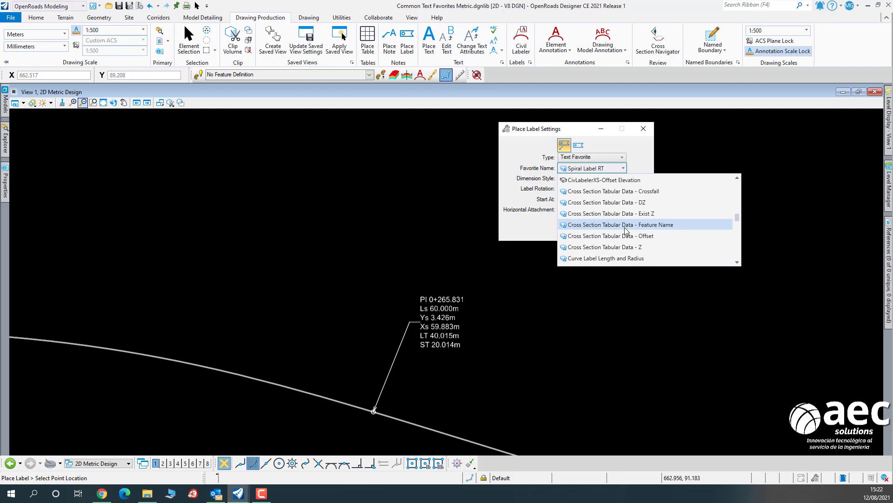
scroll(624, 227, down, 1)
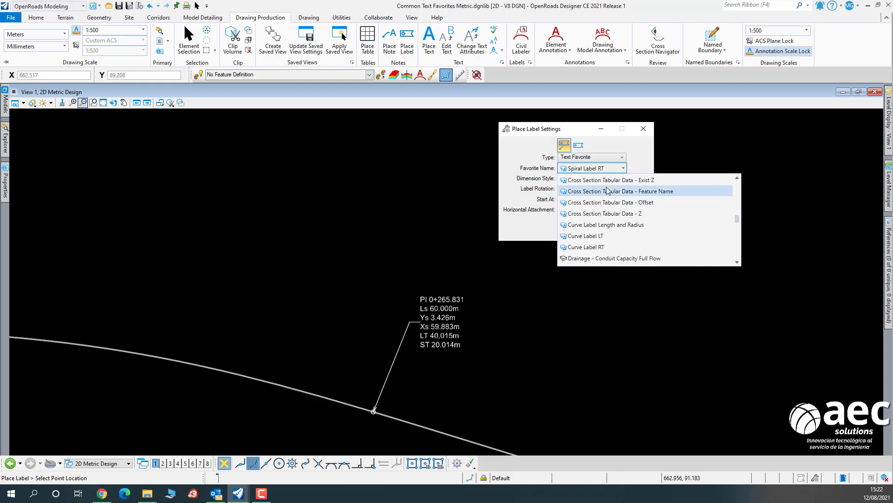
click(586, 247)
Place the curve label above the alignment with its leader attached at the middle of the arc, and end label placement.
scroll(271, 247, down, 1)
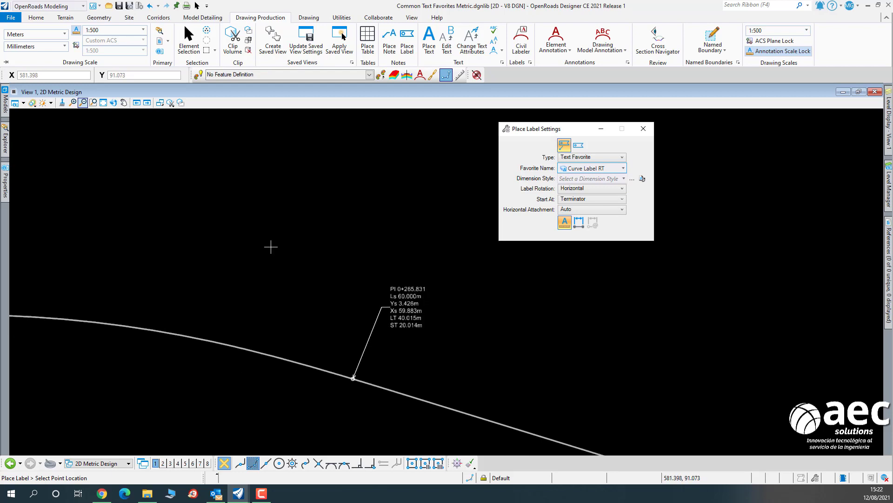
scroll(271, 247, down, 2)
click(150, 275)
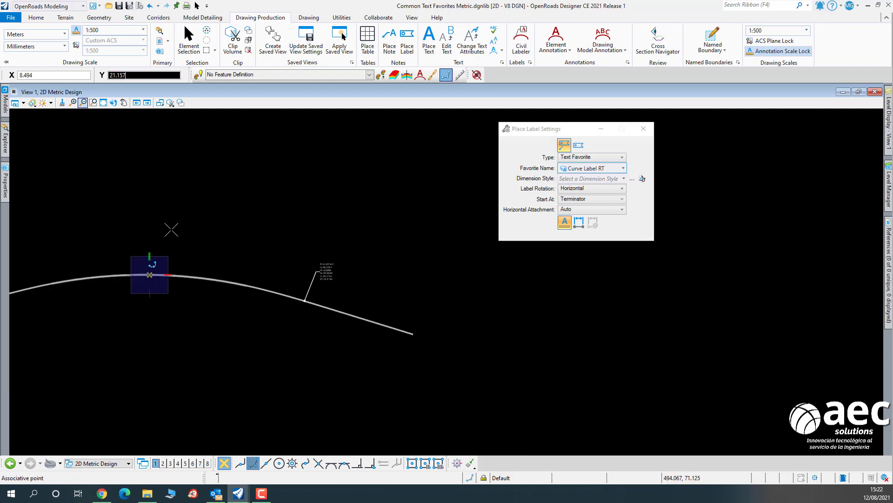
scroll(163, 233, up, 1)
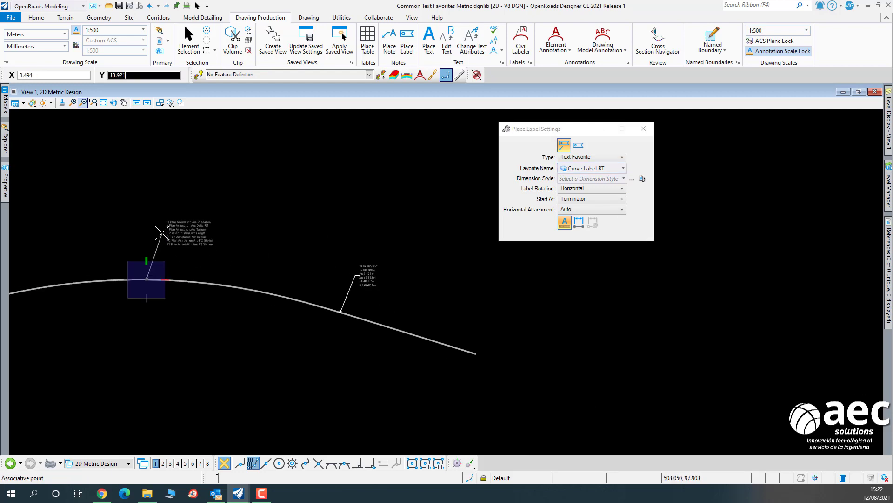
click(161, 231)
scroll(194, 238, up, 5)
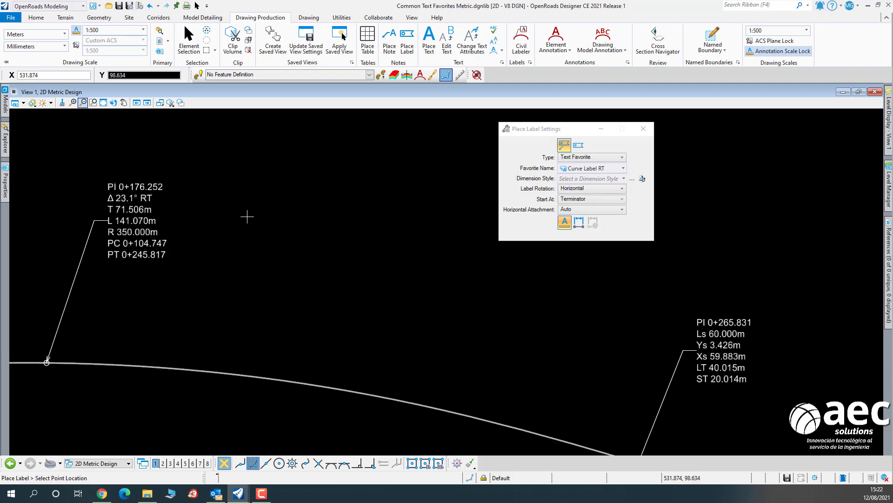
scroll(248, 217, down, 2)
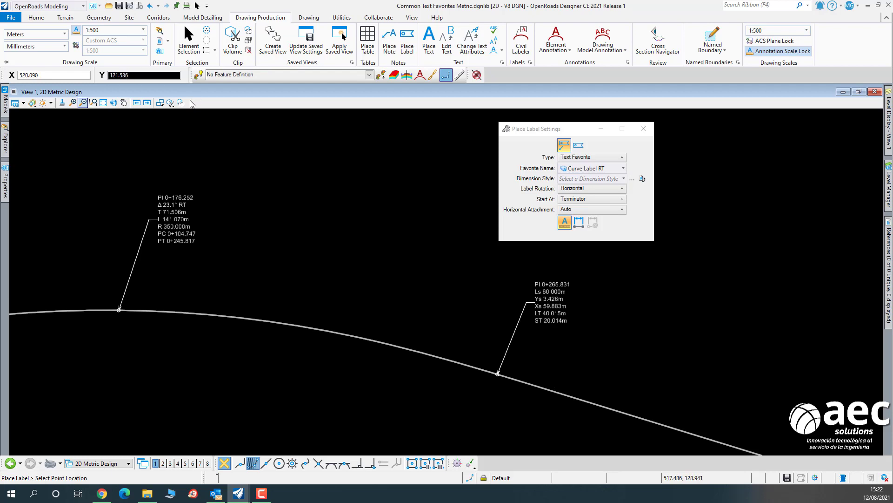
click(188, 41)
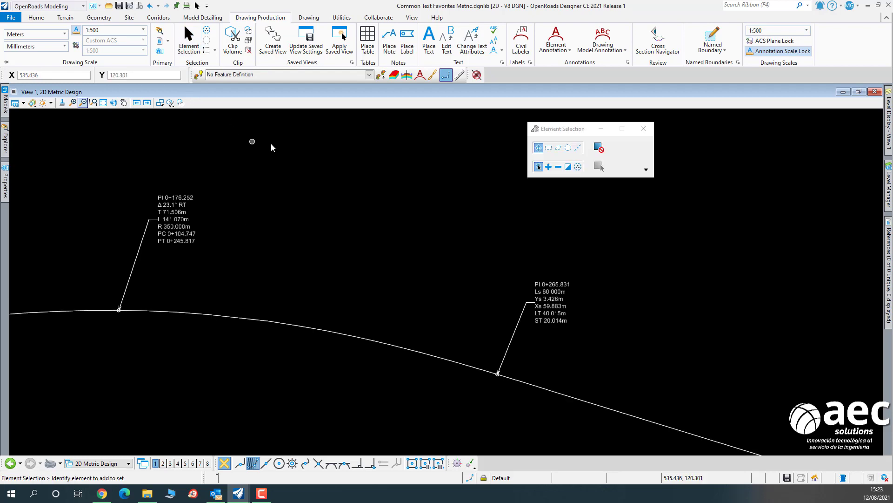
click(411, 42)
click(570, 52)
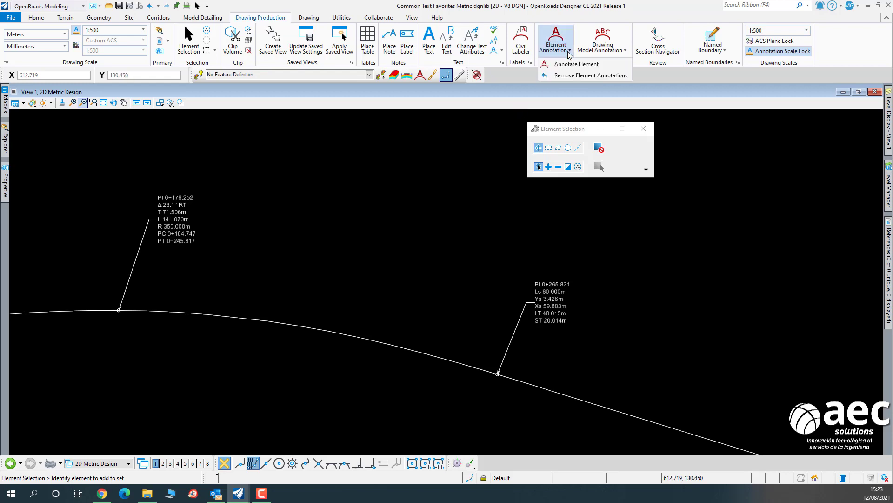
click(615, 38)
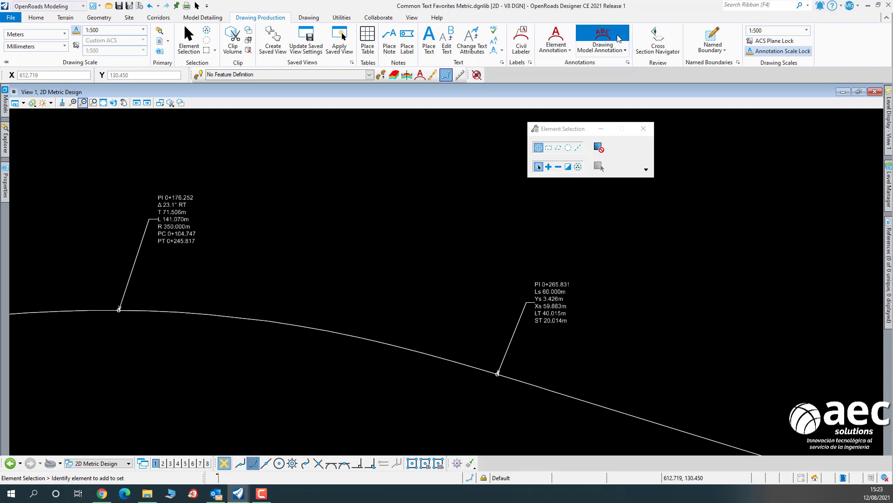
click(488, 275)
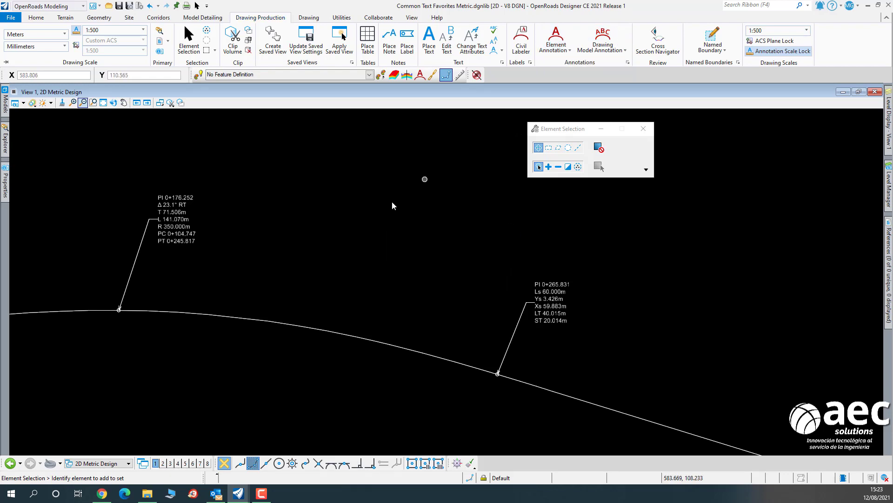
Delete the test alignment together with its curve and spiral labels.
scroll(245, 199, down, 2)
scroll(197, 186, down, 3)
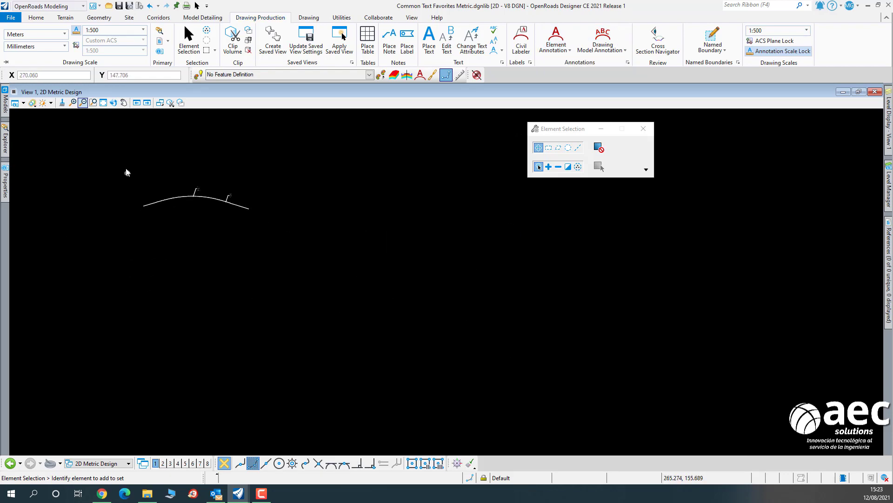
drag(116, 161, 292, 249)
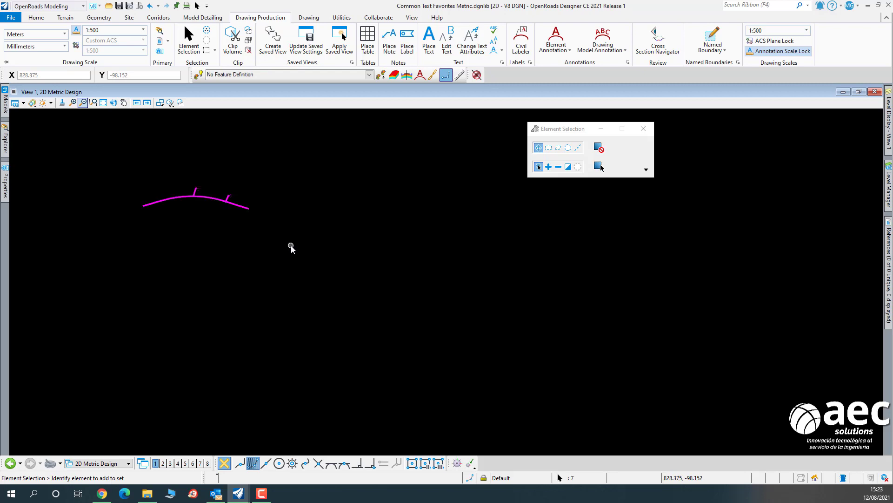
key(Delete)
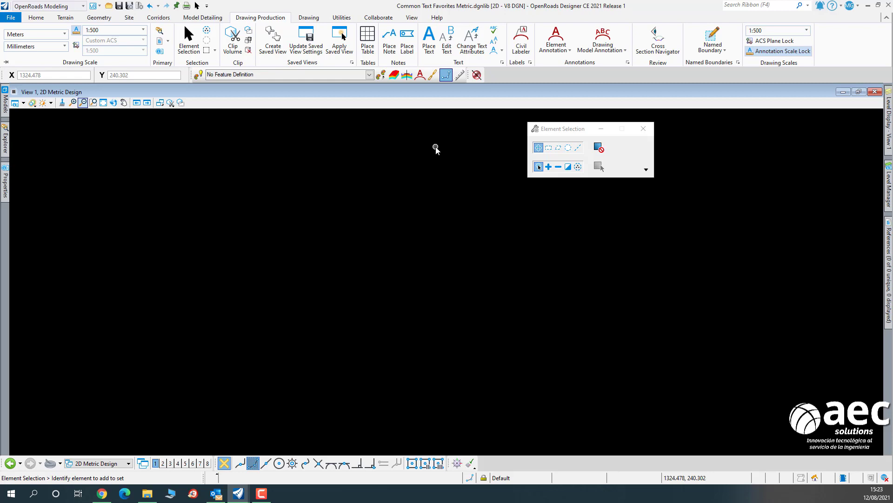
Examine the cells available to Place Label by setting its type to Cell, and end the command without placing anything.
click(408, 48)
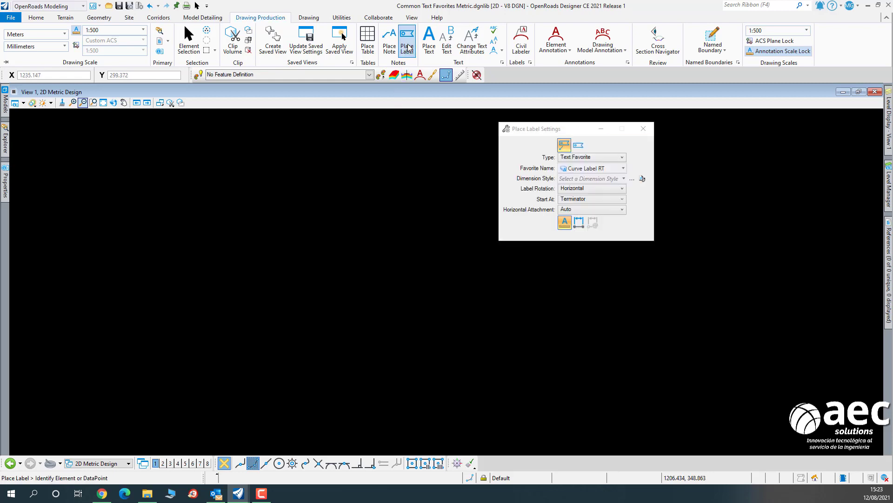
click(622, 157)
click(604, 166)
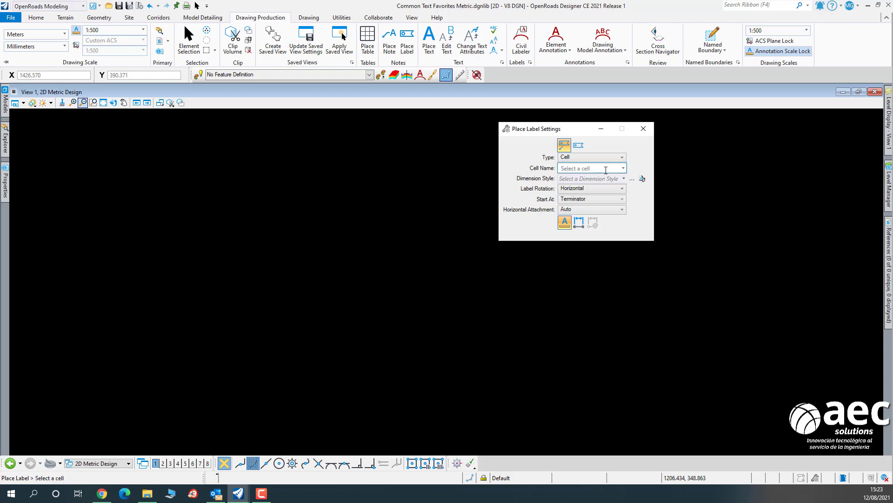
click(623, 169)
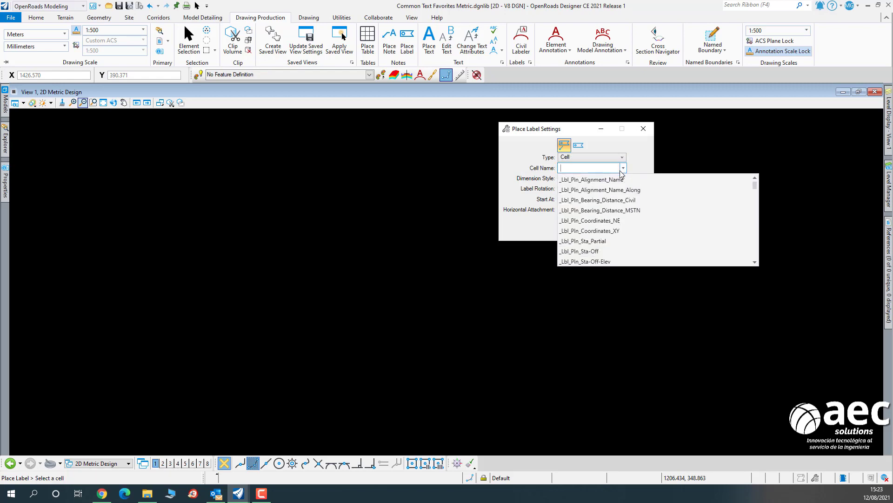
drag(759, 184, 747, 170)
click(747, 169)
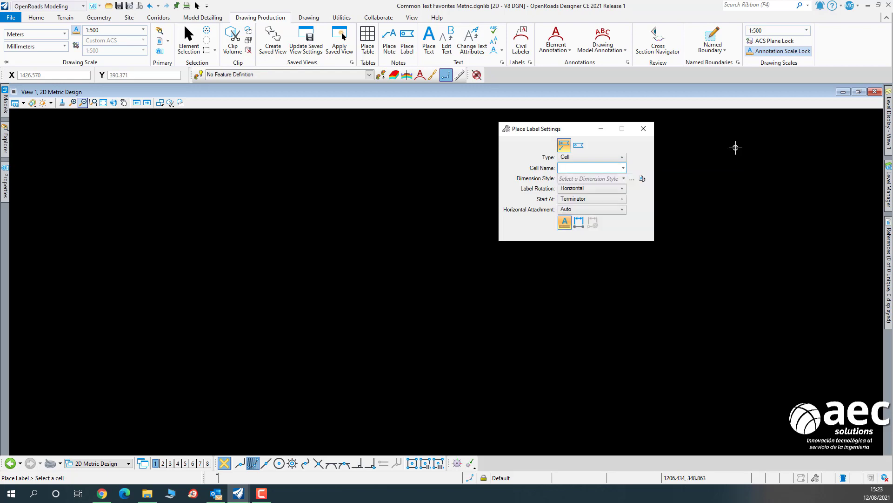
click(643, 128)
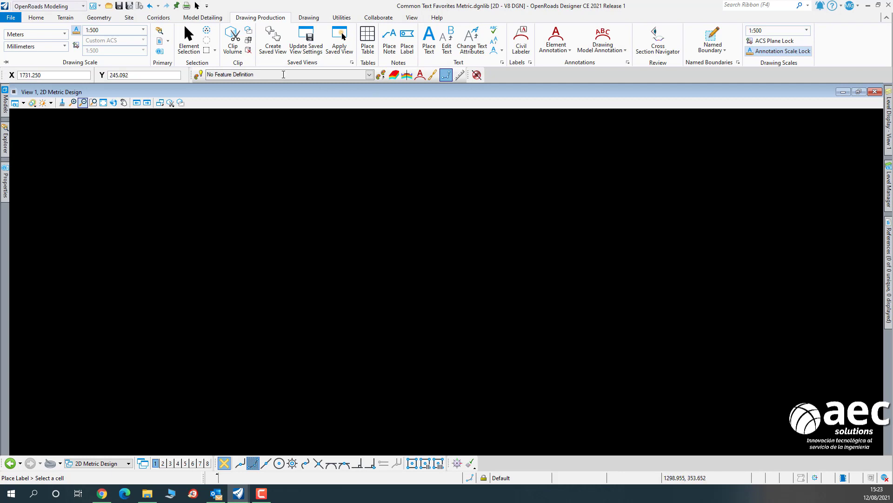
click(197, 5)
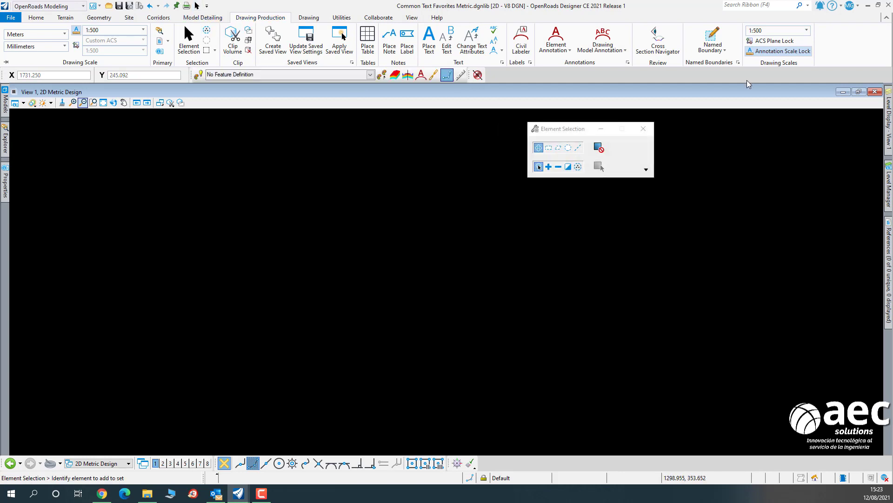
Find and open Configuration Variables, search them for "cell" to examine the cell-related variables, and close the dialog.
click(755, 4)
text(vri)
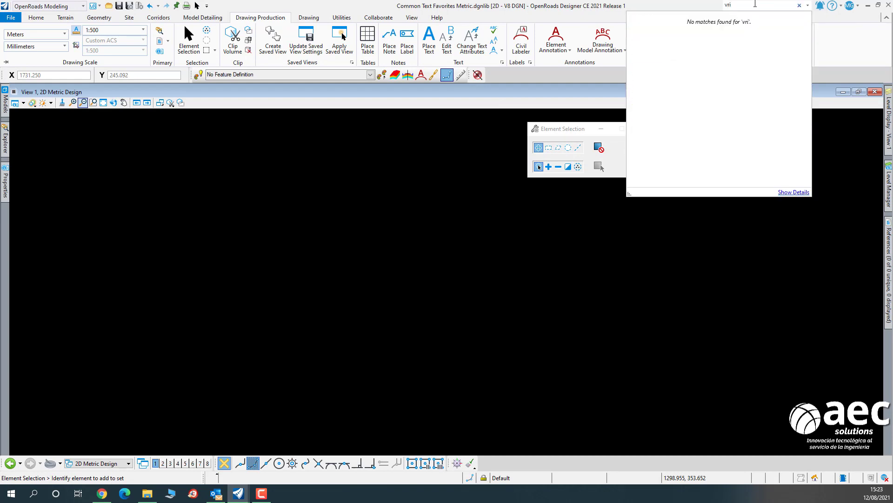
key(BackSpace)
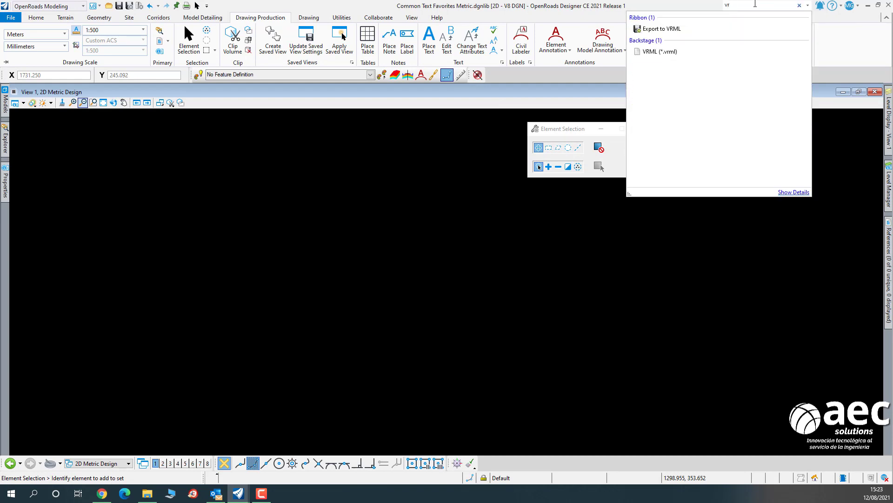
key(BackSpace)
text(a)
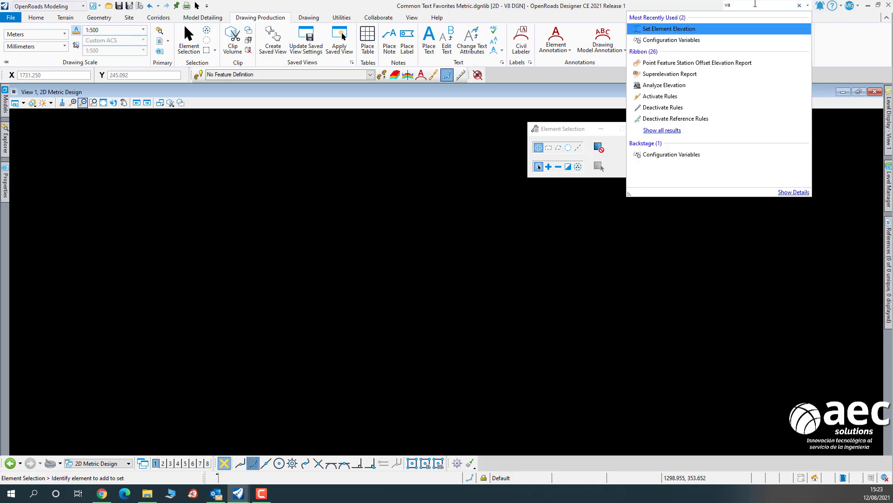
click(722, 39)
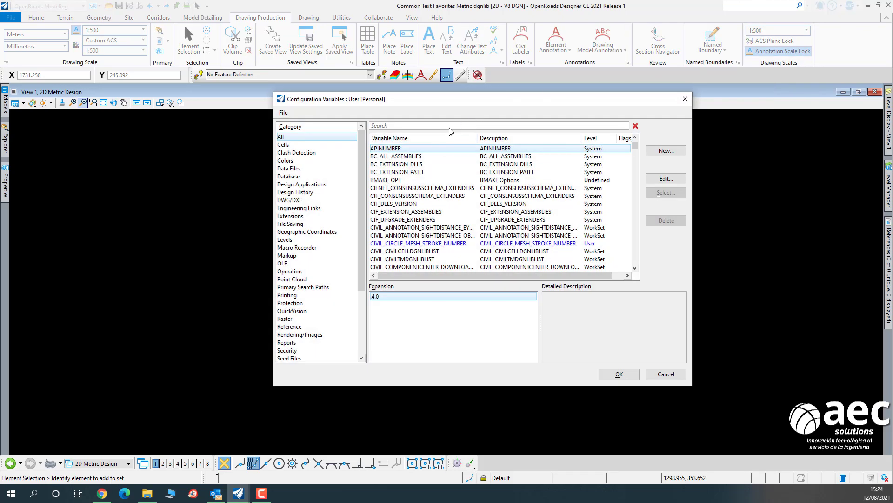
text(cell)
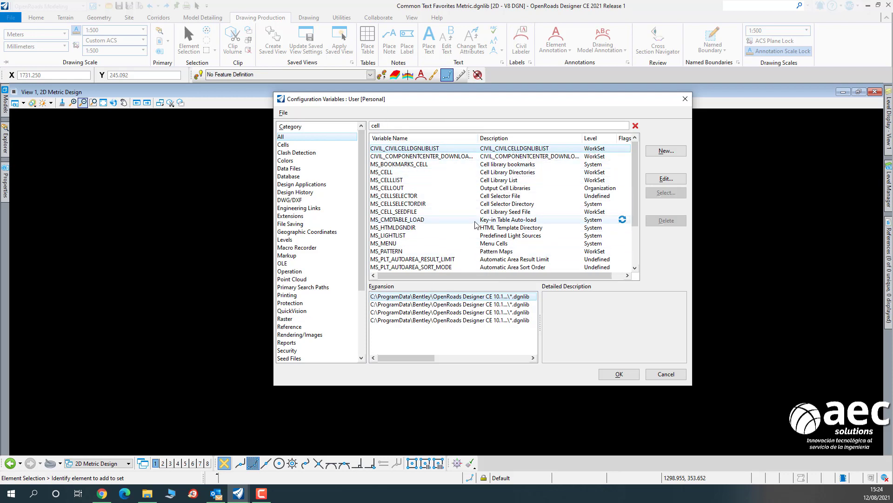
click(685, 99)
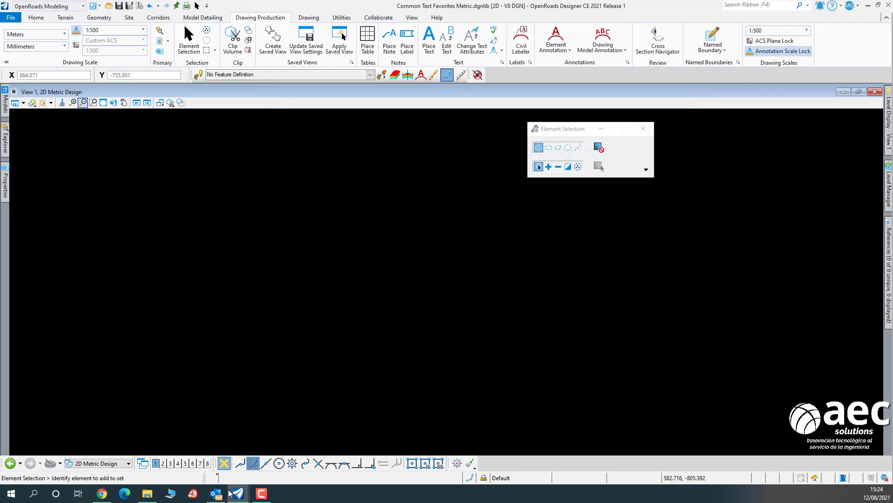
Switch to File Explorer, examine the cell libraries in the Cell folder of _Civil Default Standards - Metric, and close the window.
click(147, 494)
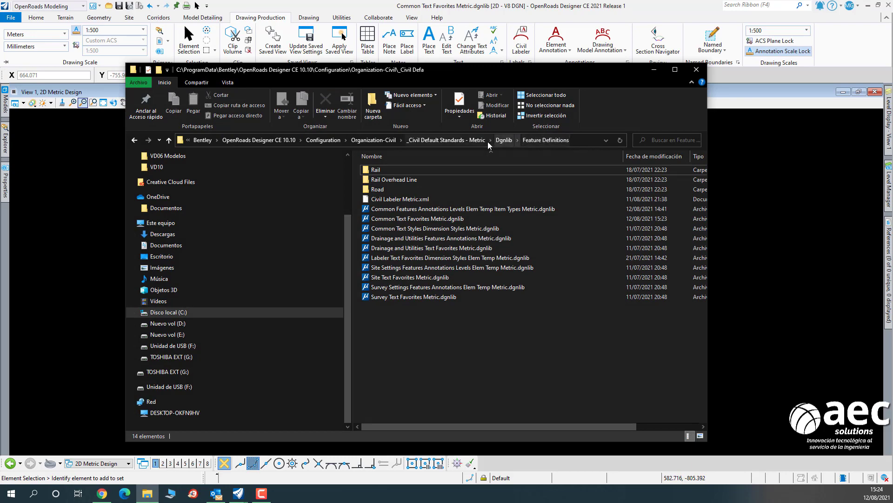
click(467, 140)
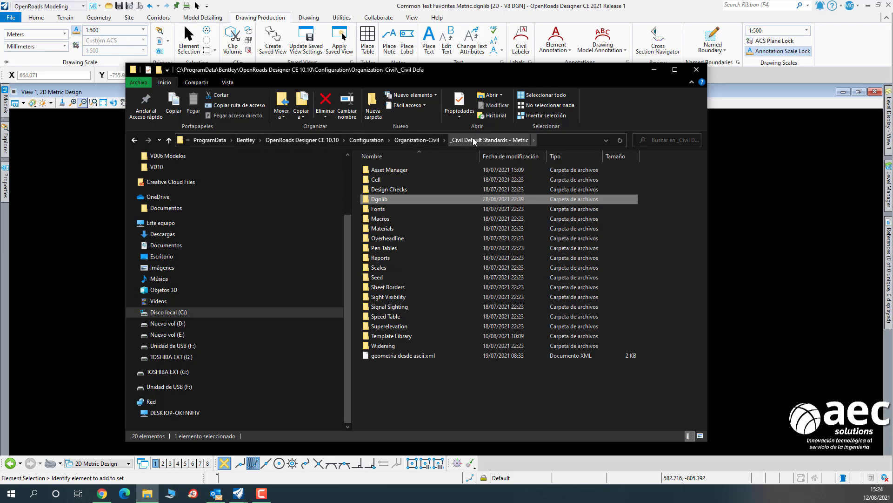
double_click(387, 181)
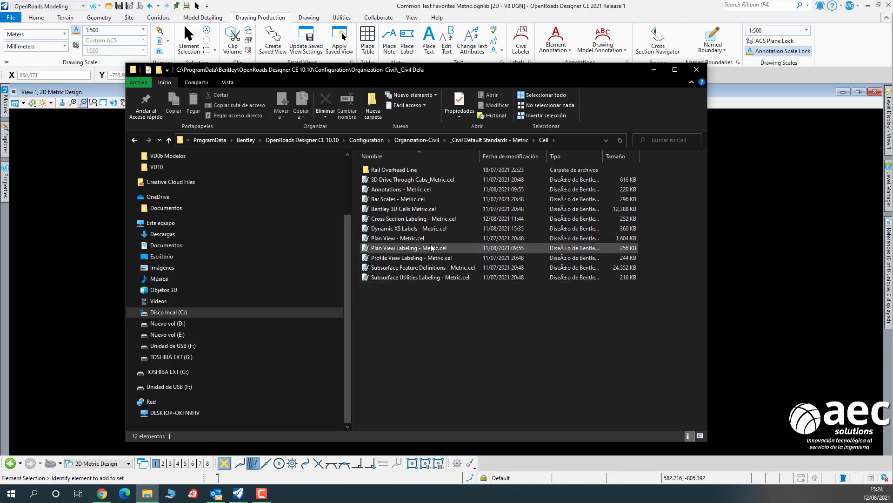
click(697, 71)
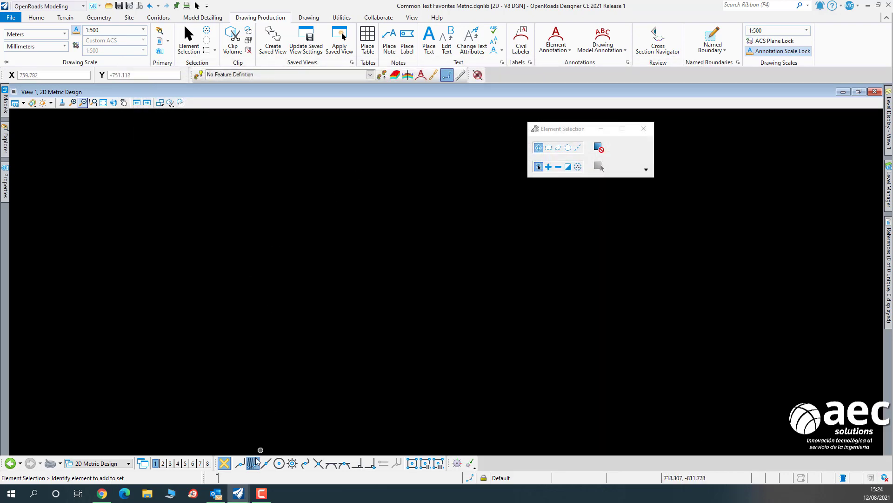
In File Explorer, browse to C:\ProgramData\Bentley\OpenRoads Designer CE 10.10\Configuration\Organization-Civil\_Civil Default Standards - Metric\Cell.
click(147, 493)
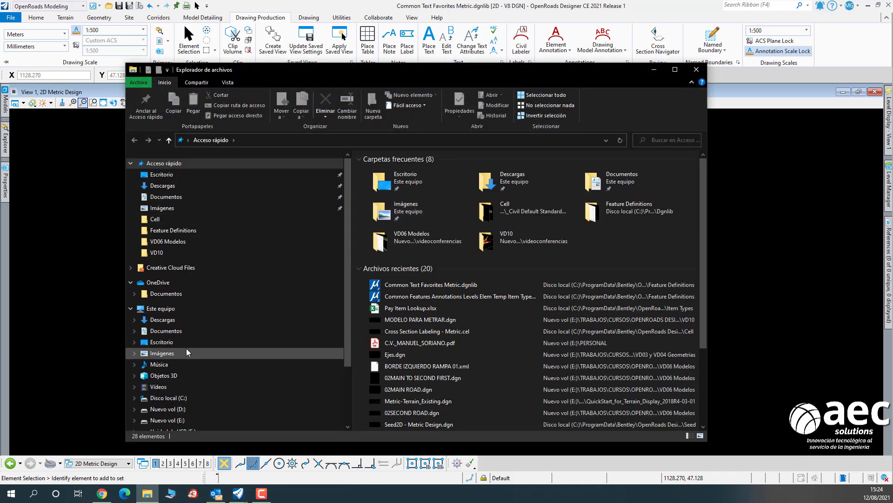
click(186, 397)
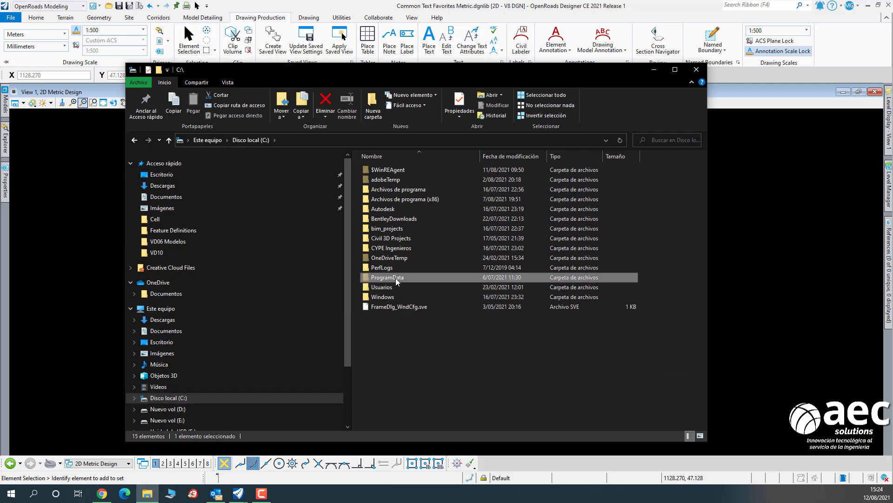
double_click(396, 278)
double_click(404, 228)
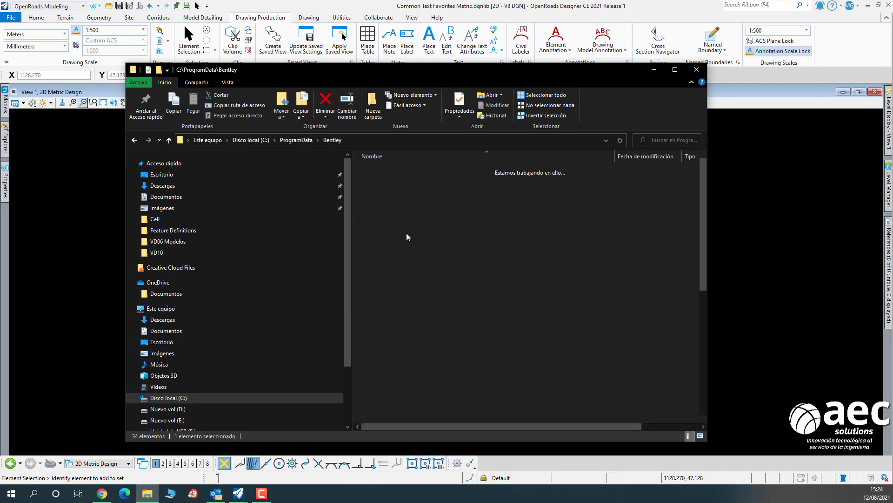
scroll(483, 281, down, 3)
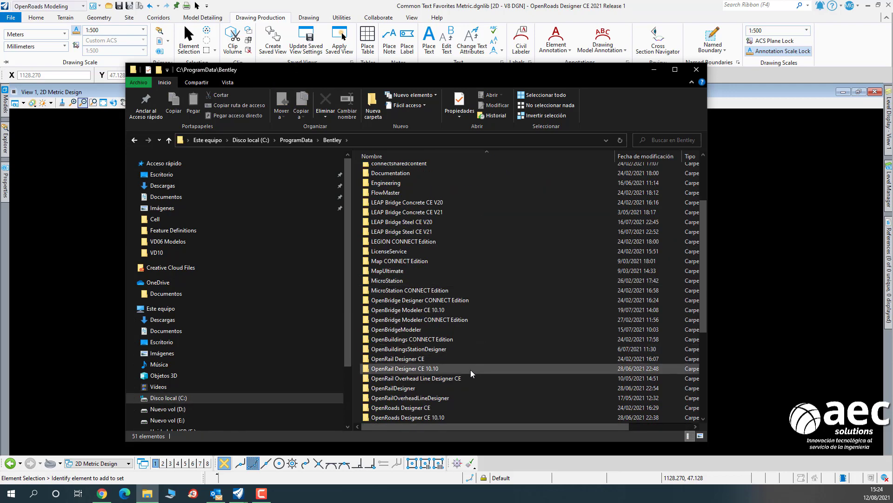
scroll(467, 370, down, 1)
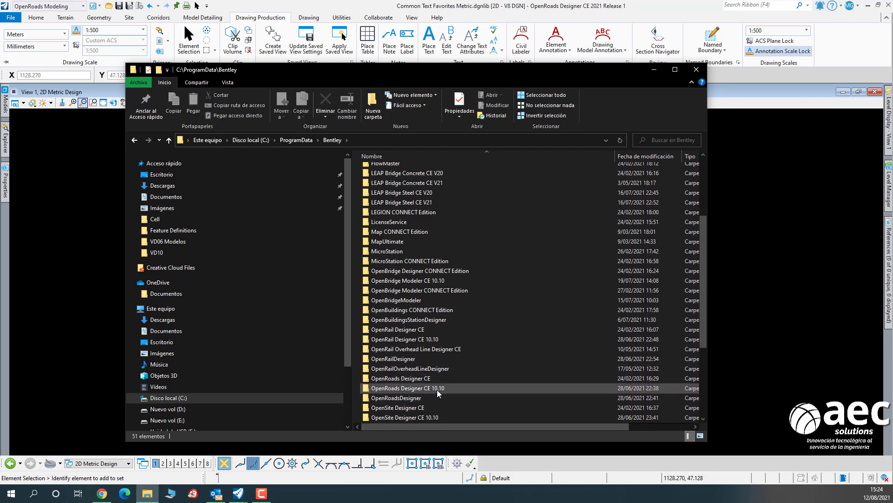
double_click(438, 389)
double_click(395, 170)
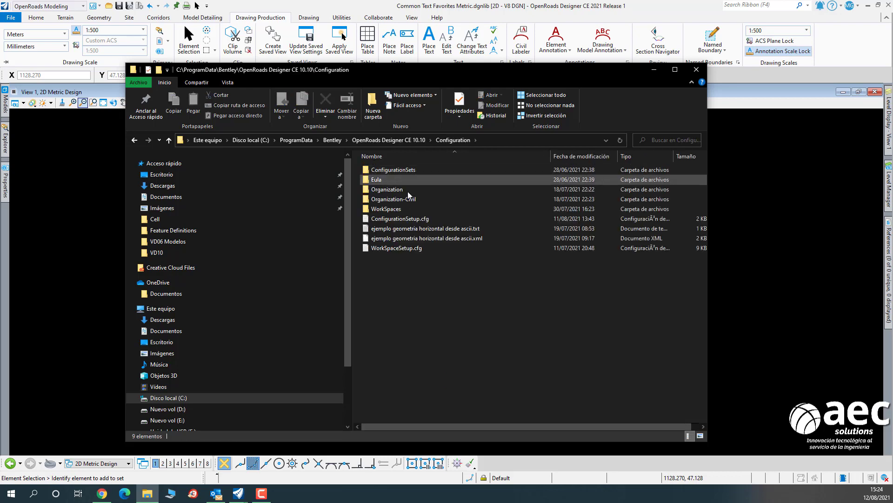
double_click(411, 199)
double_click(404, 179)
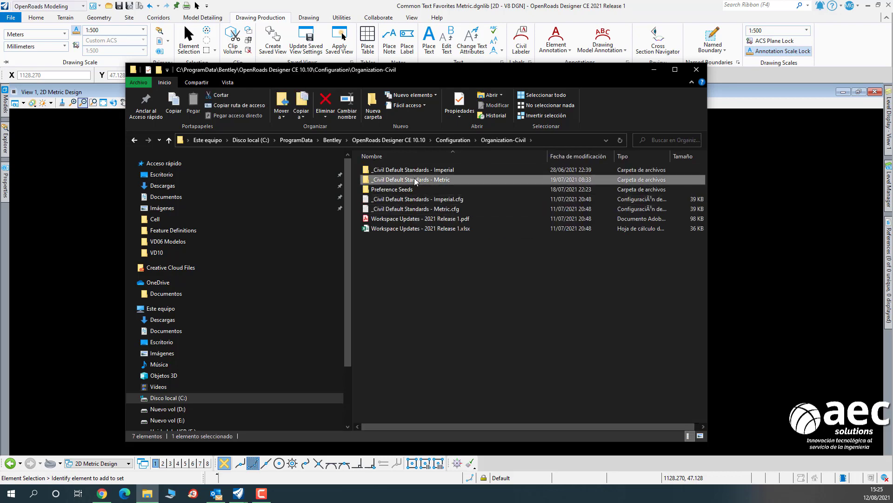
double_click(394, 179)
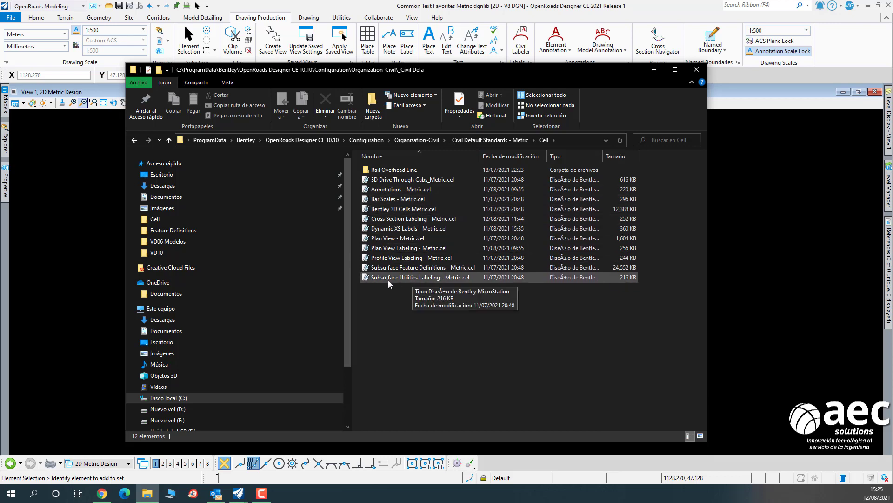
Open Annotations - Metric.cel with OpenRoads Designer CE - 2021 Release 1 using No WorkSet, and view its list of models.
right_click(410, 189)
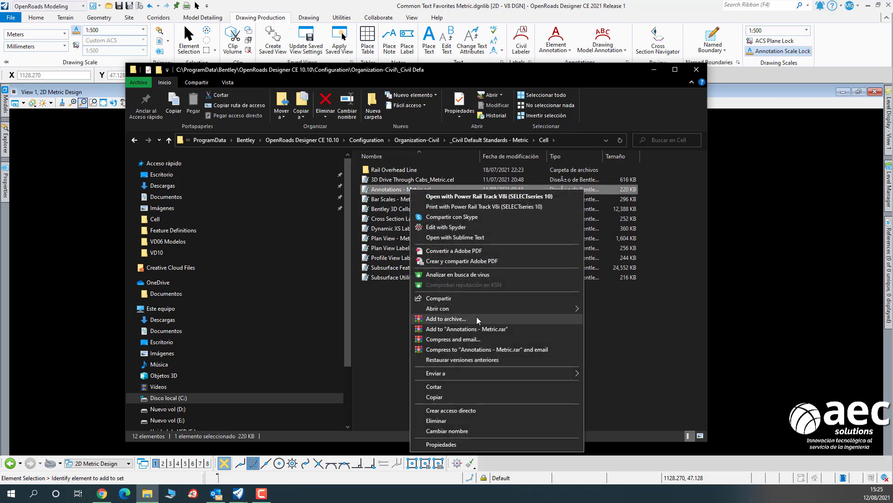
mouse_move(478, 309)
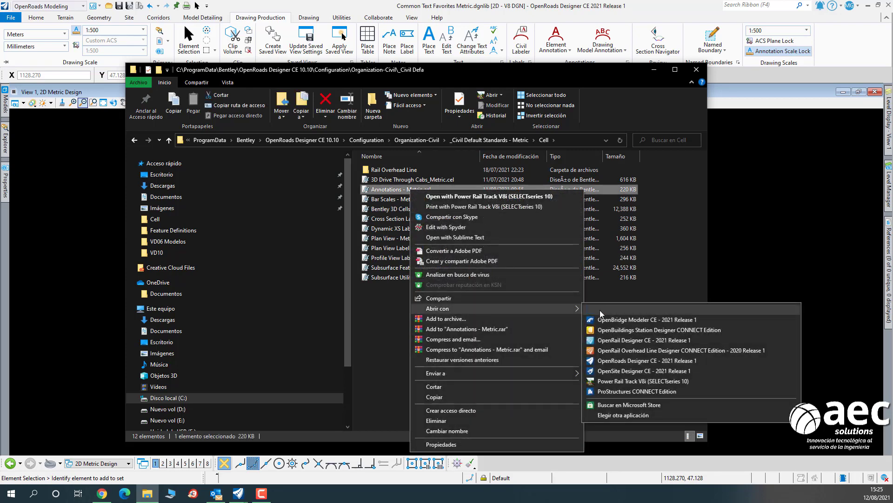
click(638, 361)
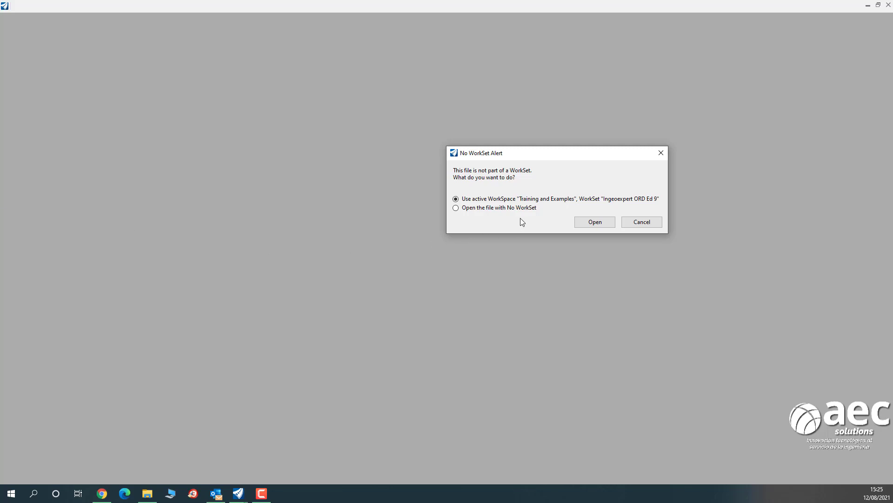
click(493, 208)
click(593, 224)
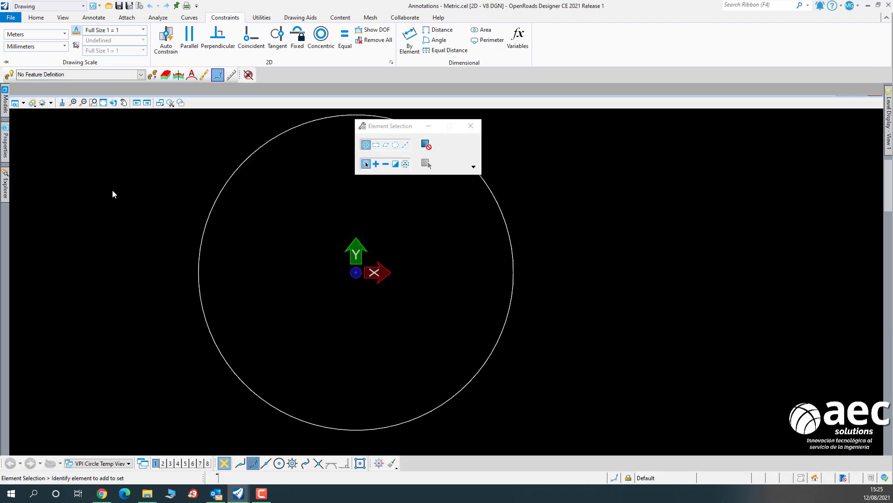
mouse_move(5, 108)
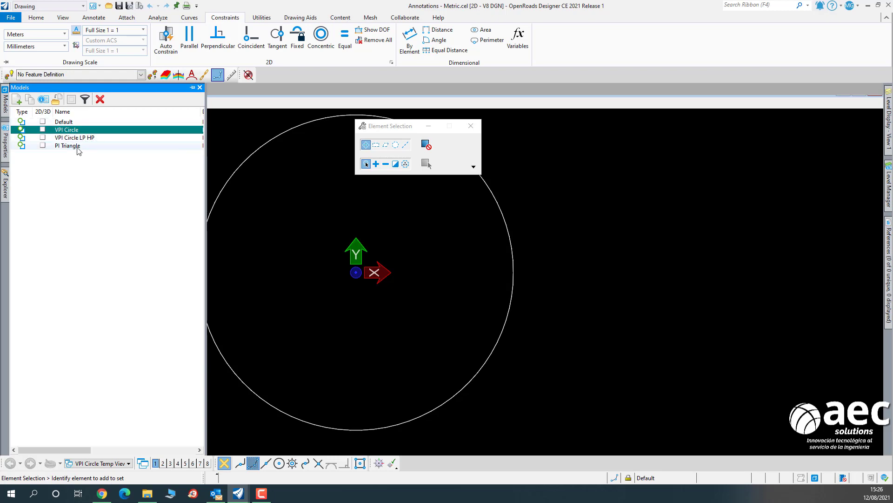
Open the Plan View Labeling - Metric.cel cell library from the same Cell folder.
click(11, 18)
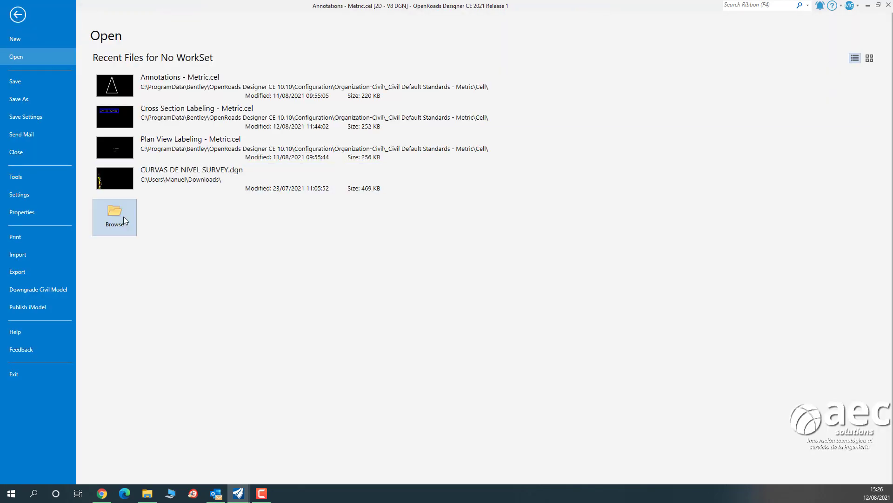
click(124, 217)
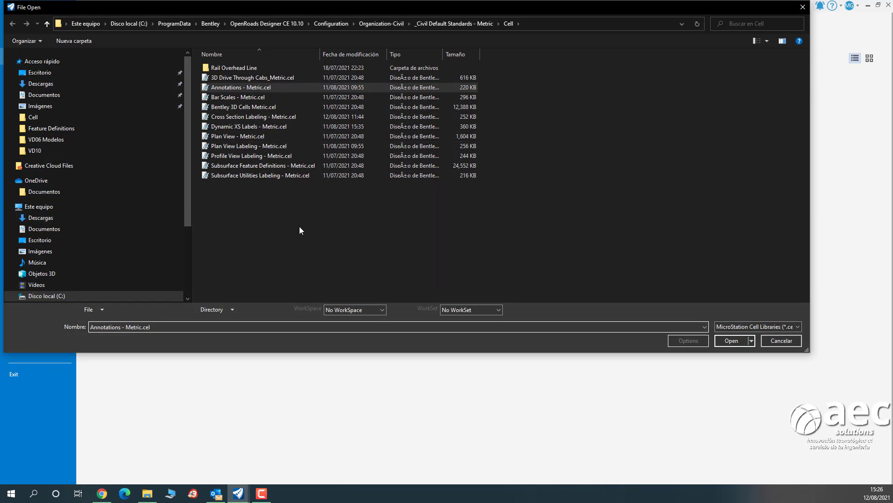
click(244, 147)
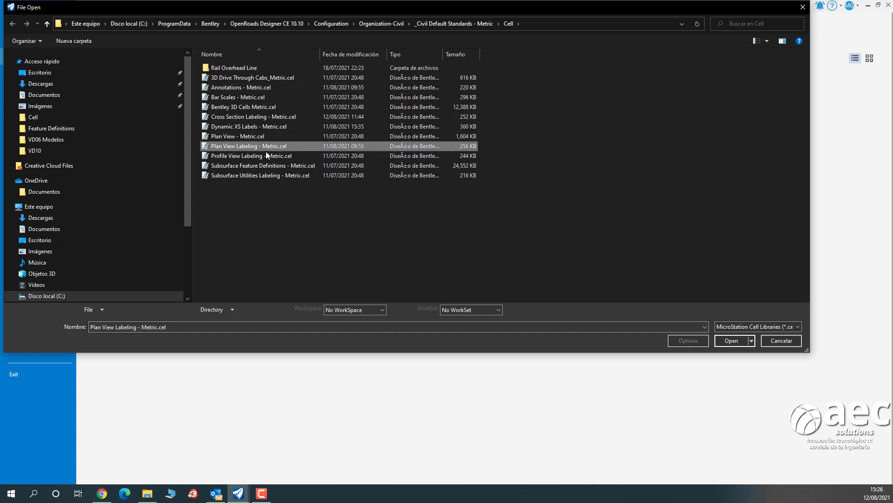
click(731, 341)
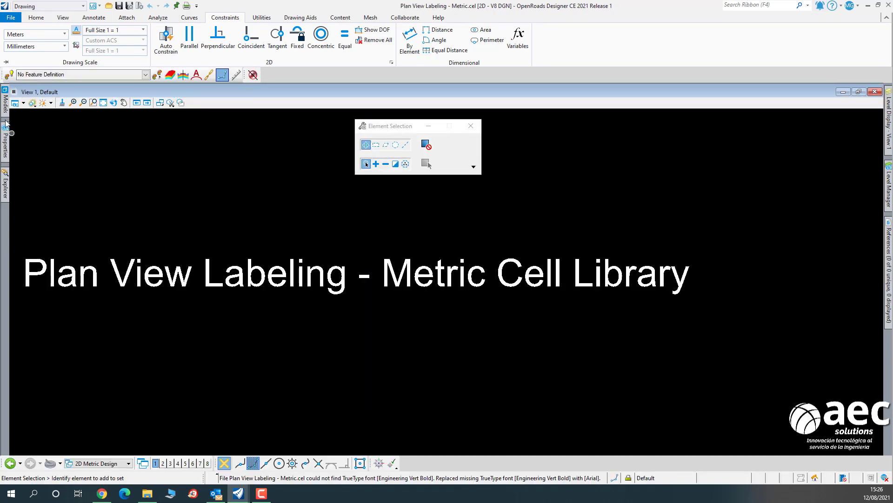
Keep the library's Models list pinned open and open the _Lbl_Pln_Bearing_Distance_Civil model.
click(5, 103)
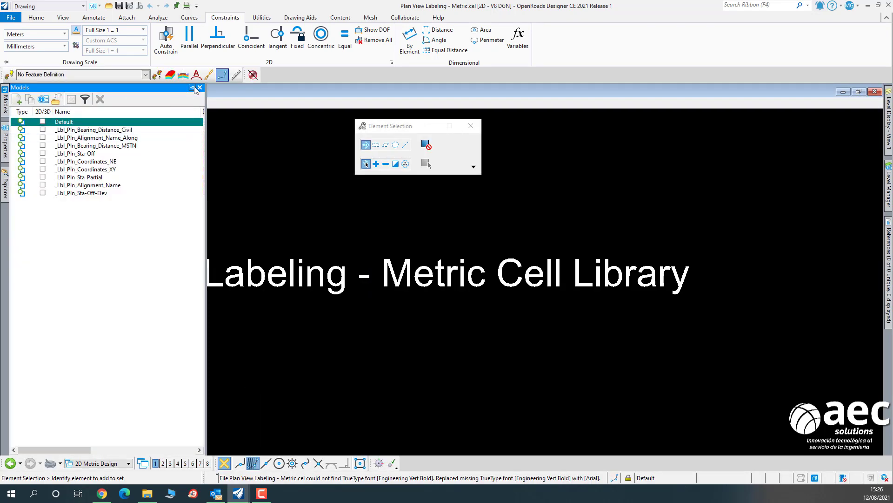
click(192, 87)
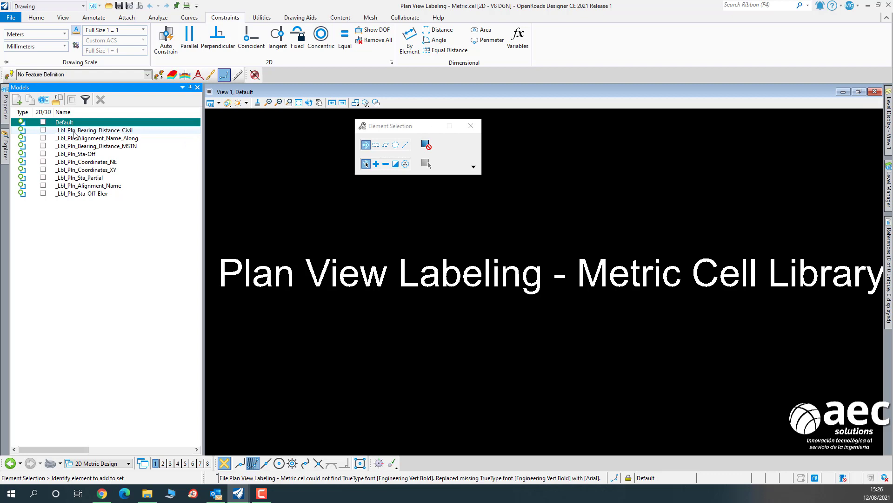
double_click(109, 131)
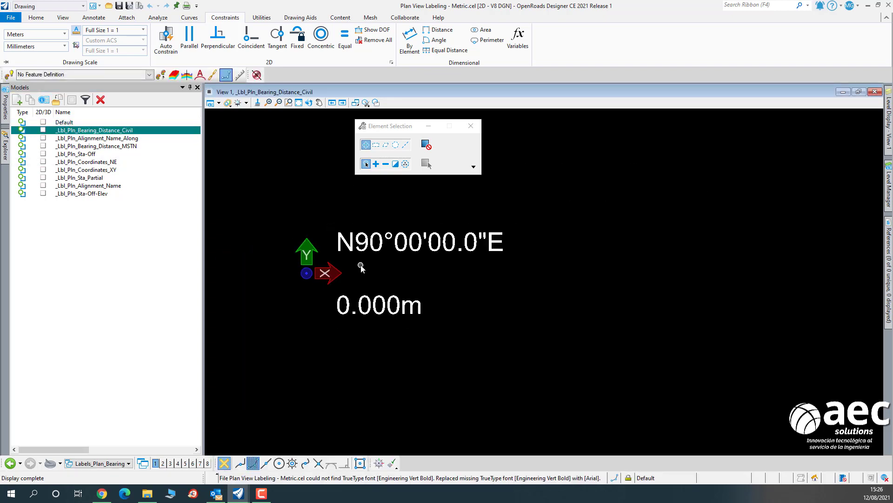
Open the cell's label text for editing, examine the Line properties behind its bearing field, and close the field settings without changes.
scroll(378, 285, up, 3)
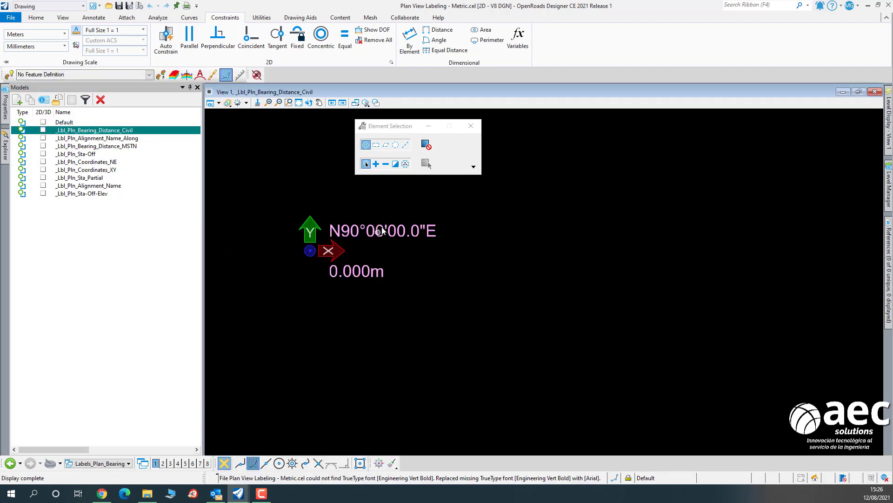
mouse_move(376, 233)
double_click(375, 234)
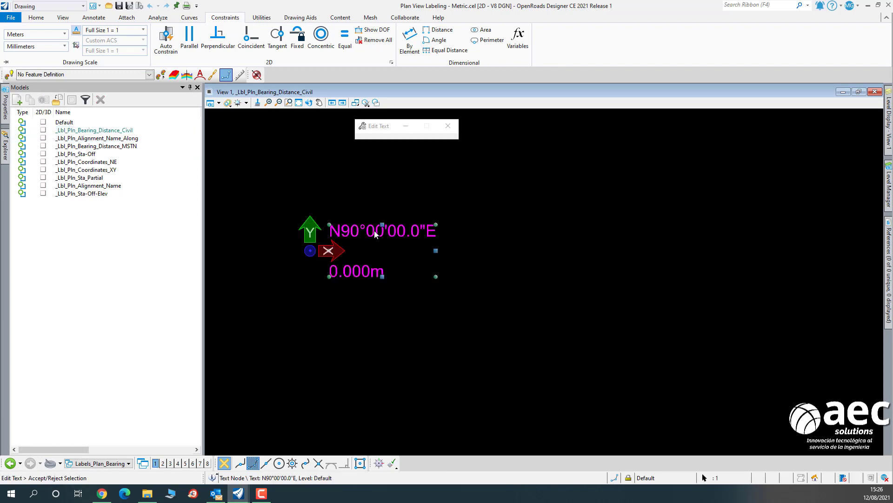
click(375, 234)
drag(197, 122, 472, 155)
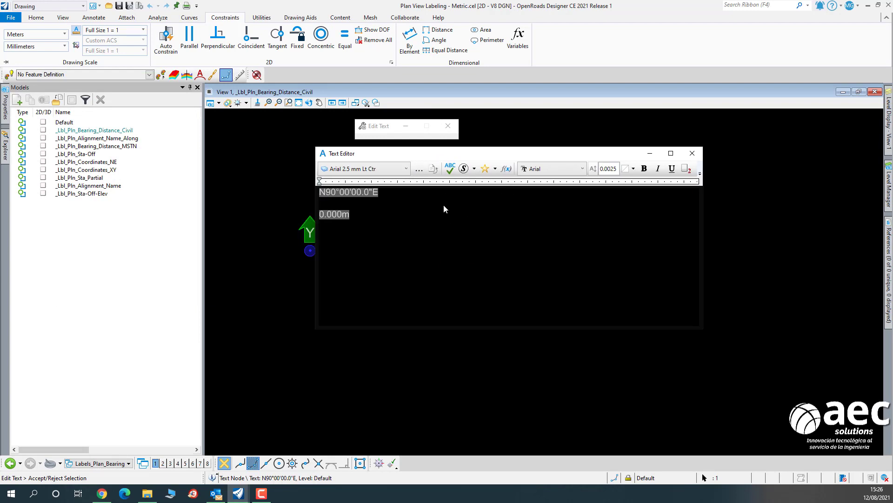
double_click(361, 190)
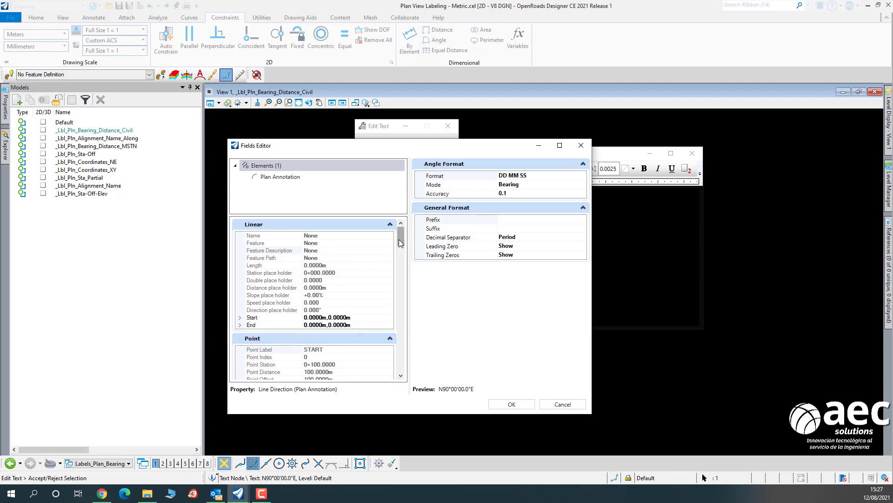
drag(399, 239, 402, 262)
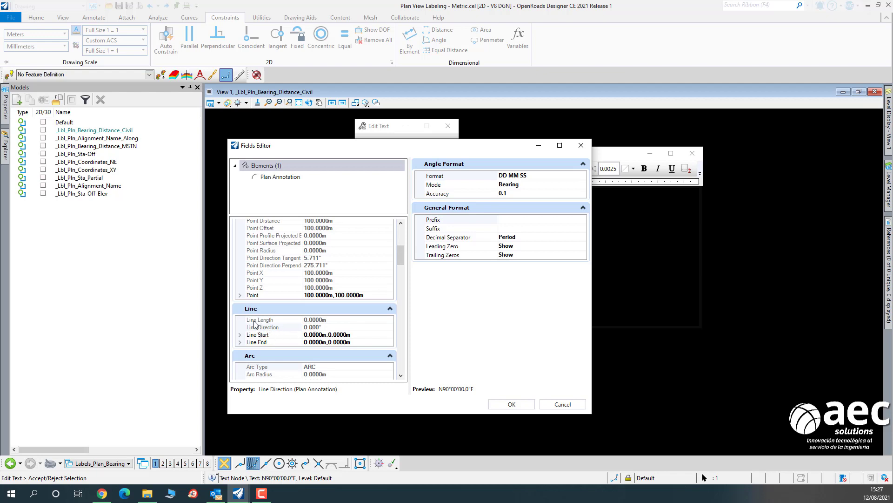
click(586, 145)
Examine the distance field in the label's second line and close the text editor without changes.
click(339, 214)
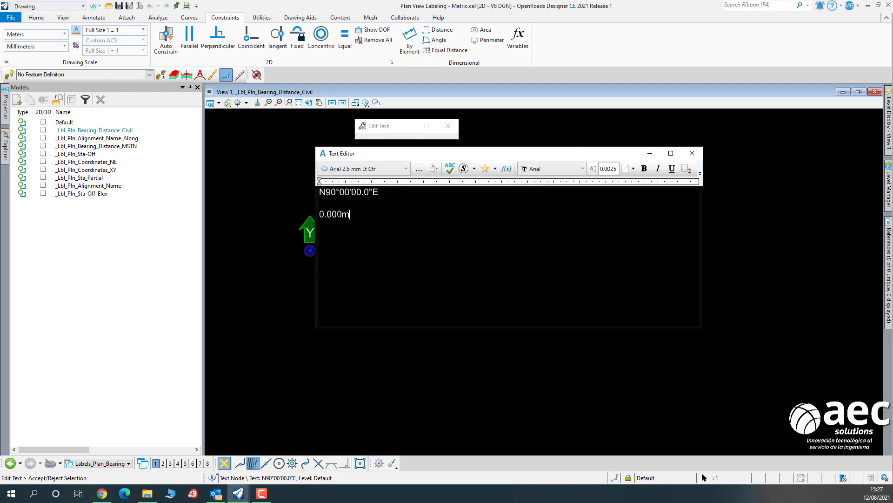
double_click(339, 214)
click(697, 154)
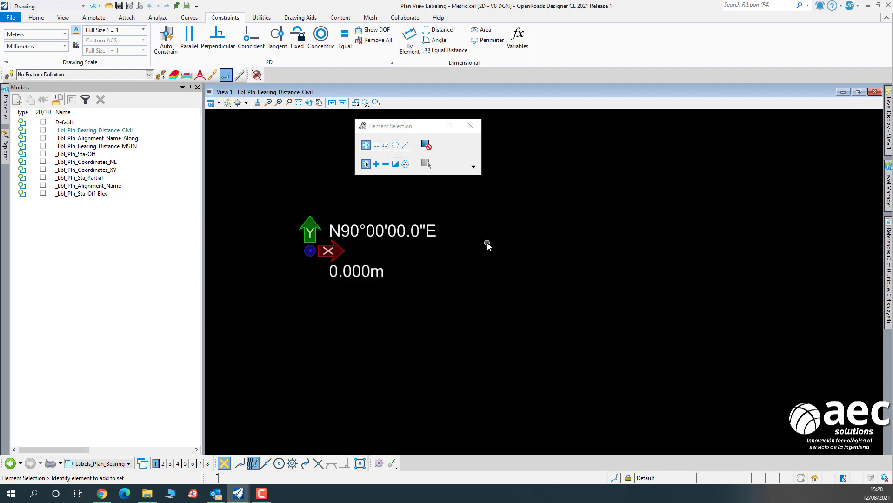
Place an orthogonal block from the cell origin around the label's bearing line.
mouse_move(327, 198)
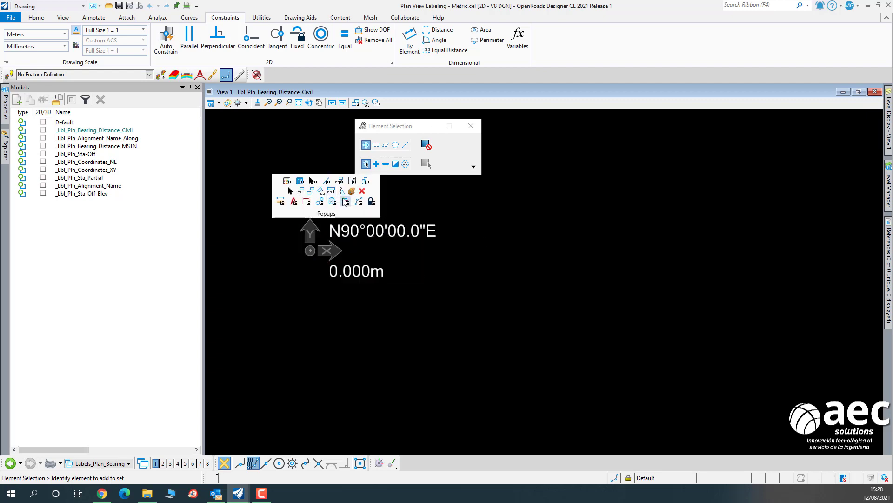
click(328, 180)
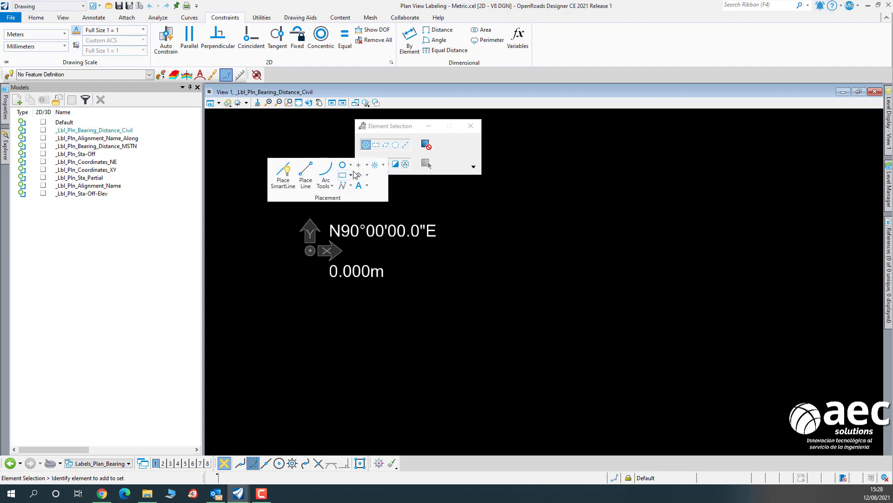
click(351, 175)
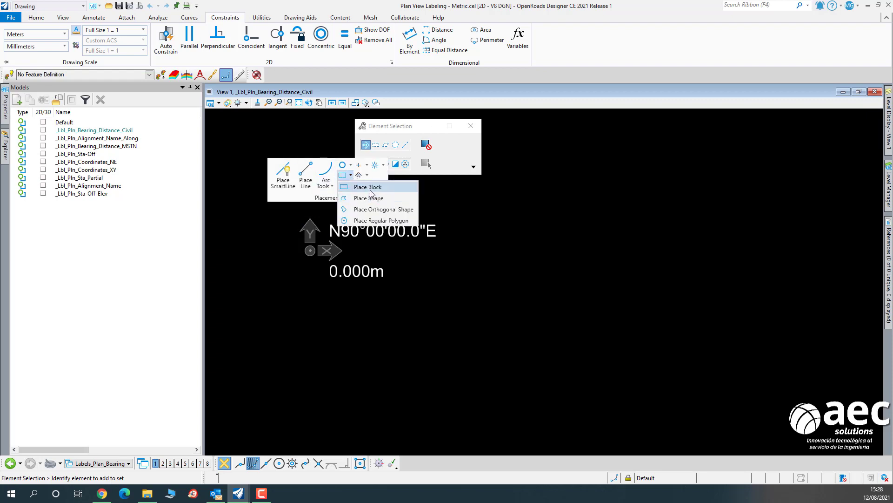
click(368, 187)
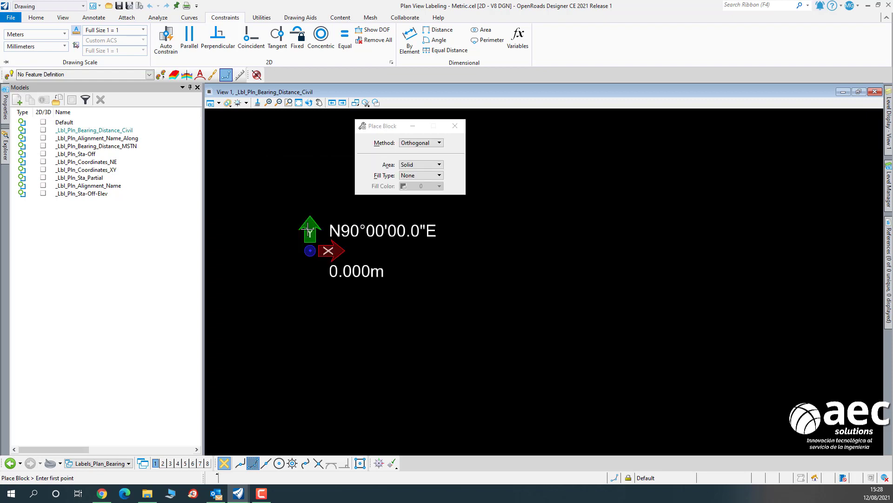
click(310, 250)
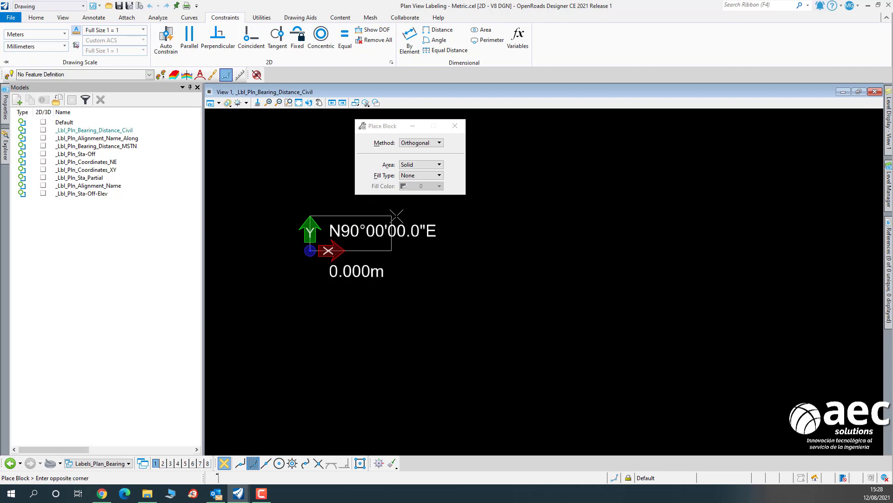
click(446, 215)
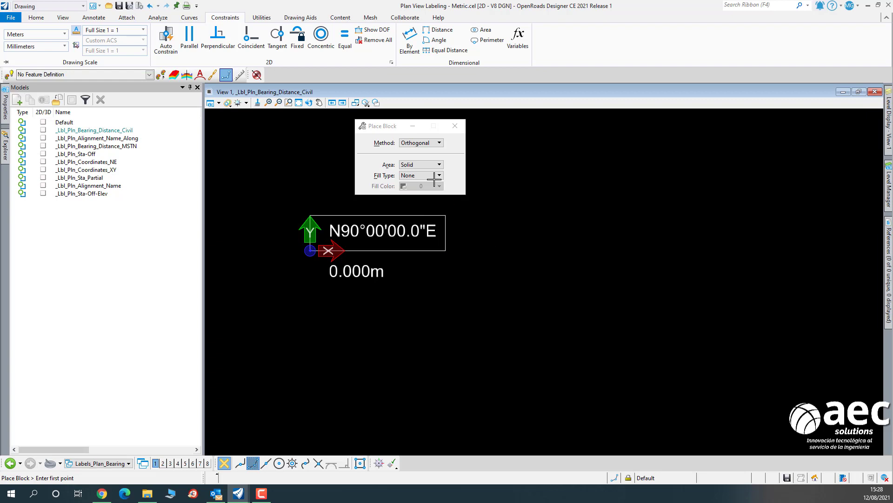
Add the Element Selection command to the Quick Access customization.
click(238, 102)
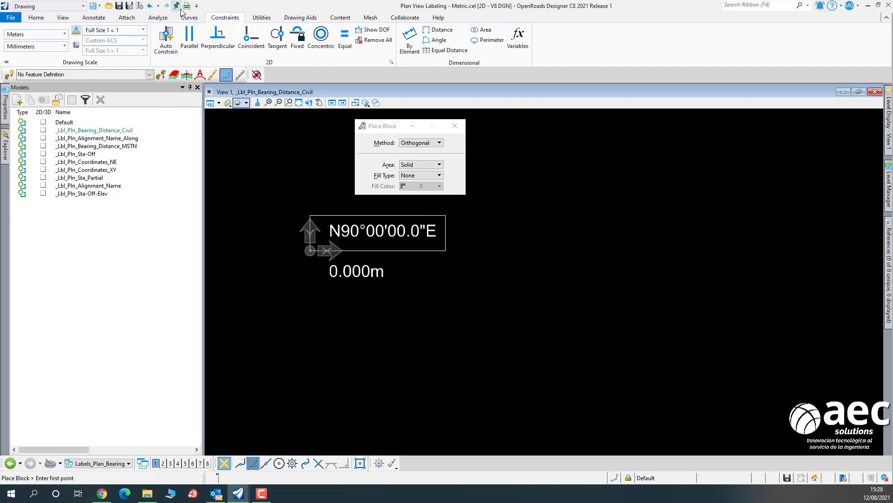
click(196, 5)
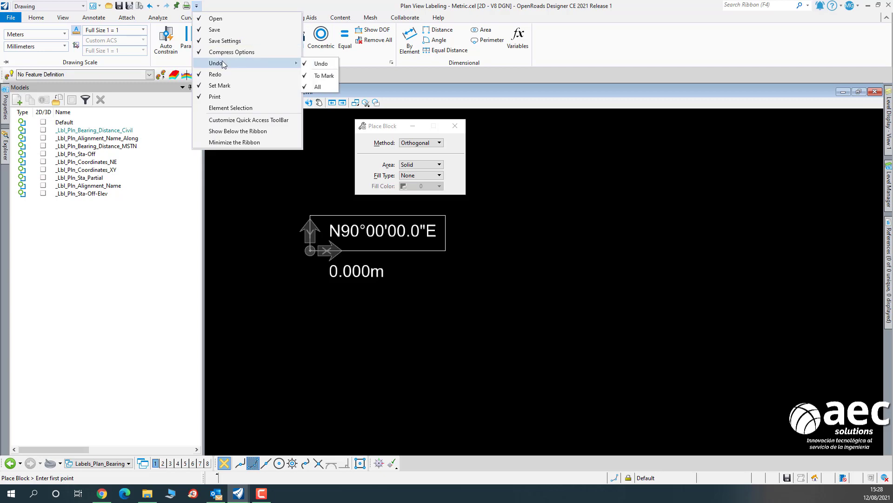
mouse_move(229, 66)
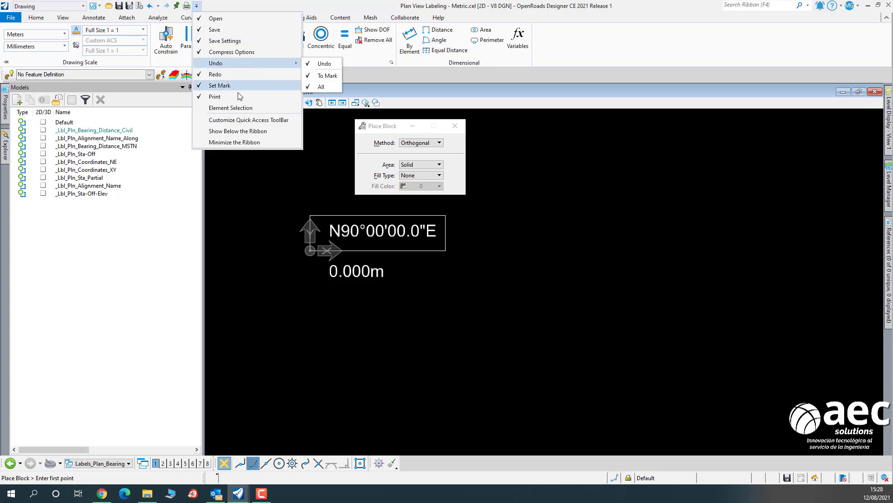
click(230, 108)
click(197, 6)
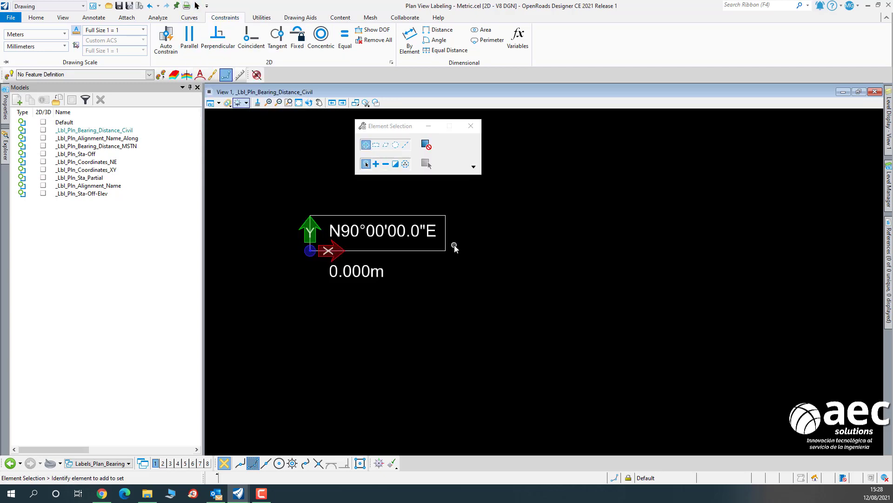
Stretch the block's lower corner so it encloses both the bearing and distance lines, and check the block's selection.
click(446, 250)
drag(446, 251, 451, 285)
click(498, 262)
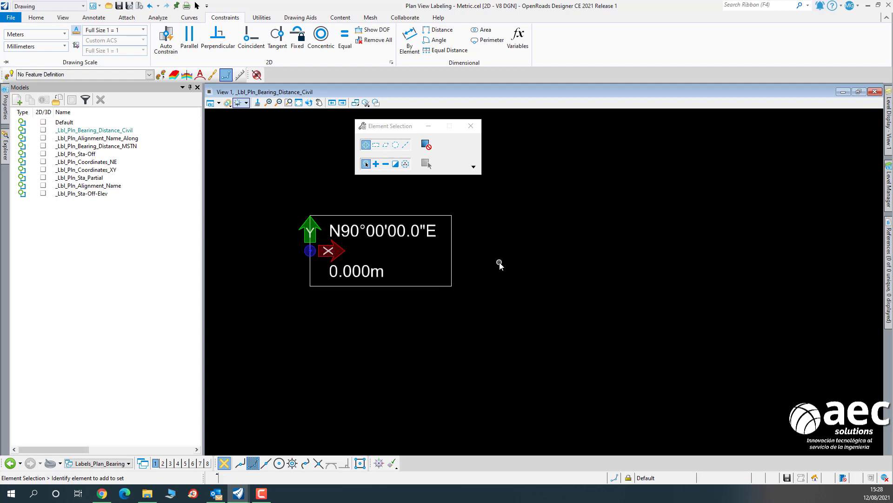
click(452, 248)
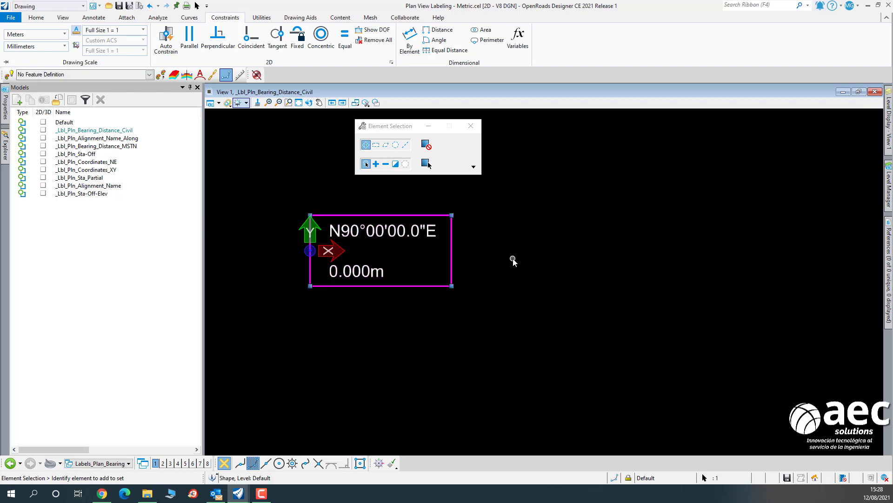
click(514, 262)
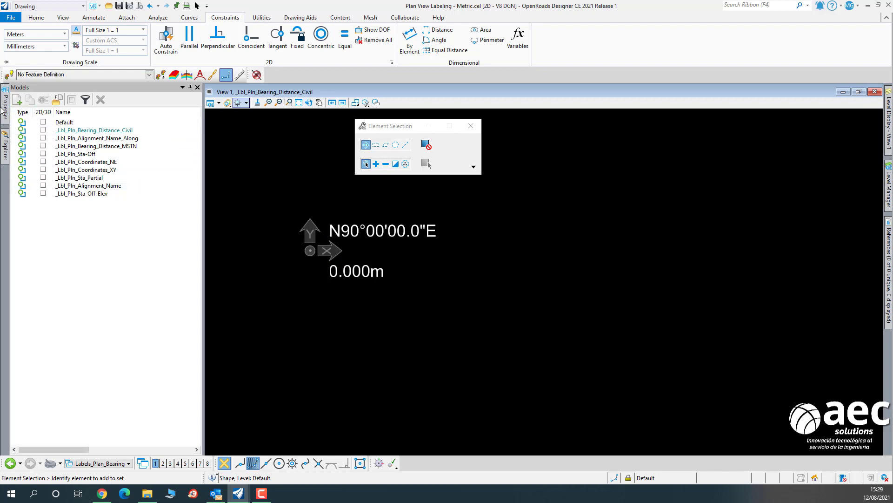
Examine the properties of the _Lbl_Pln_Bearing_Distance_Civil model down to its Cell settings, and auto-hide the Models and Properties views.
mouse_move(6, 112)
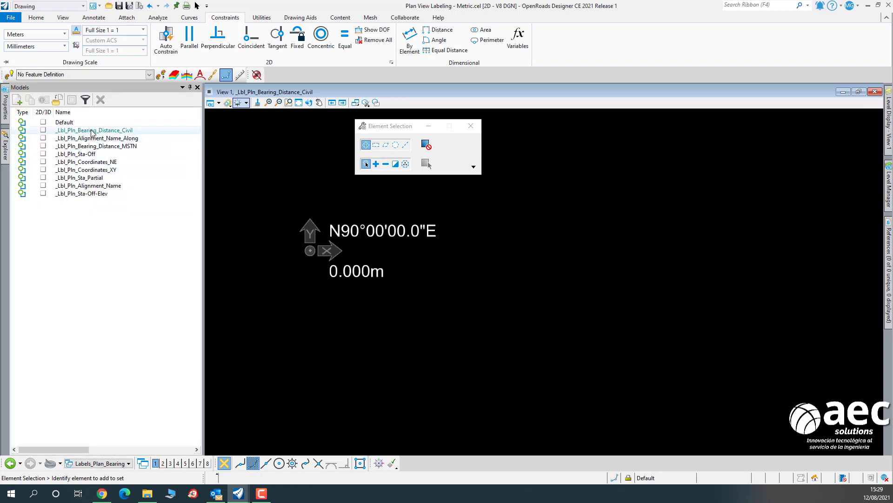
right_click(92, 132)
click(132, 190)
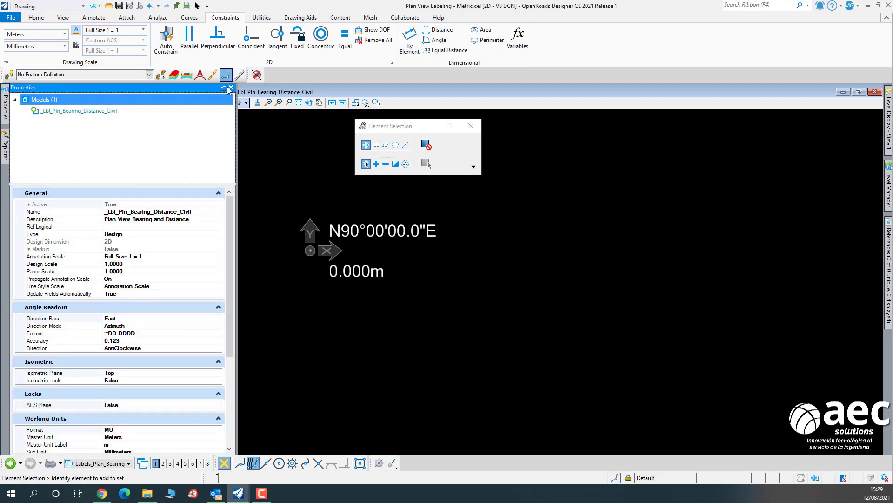
click(225, 87)
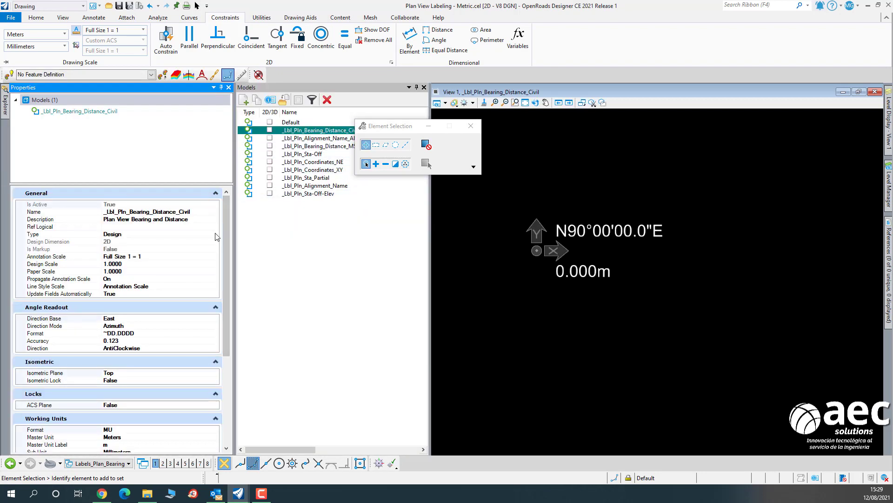
scroll(227, 260, down, 6)
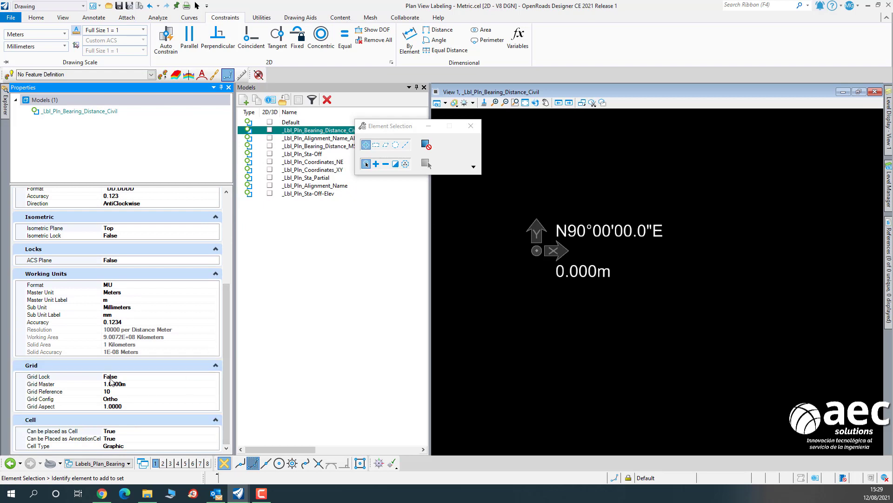
click(215, 365)
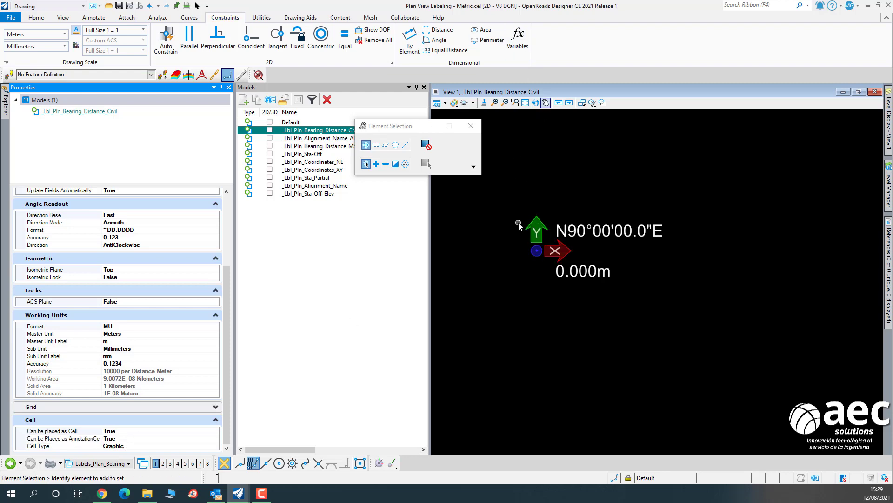
click(423, 87)
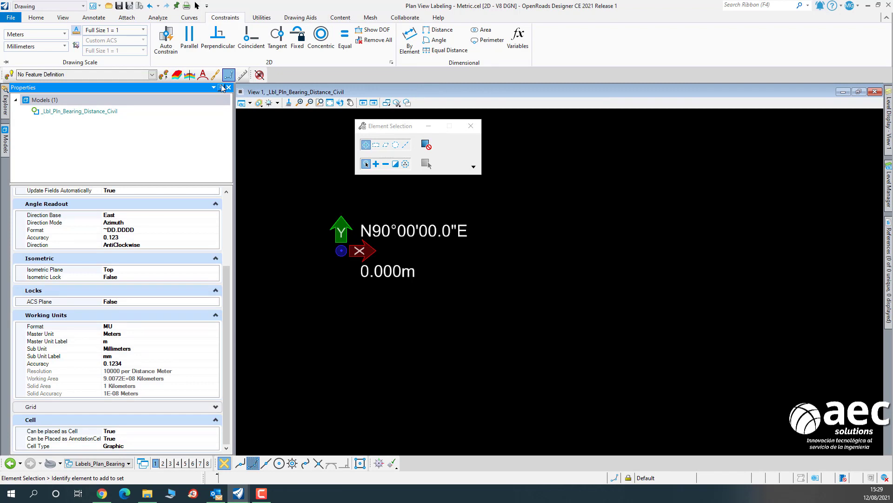
click(221, 87)
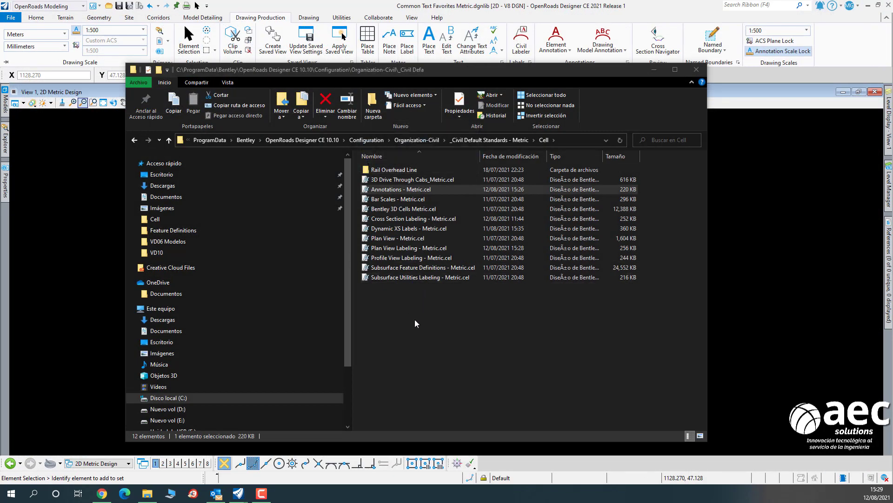
In Common Text Favorites Metric.dgnlib, draw a two-tangent Complex Element By PI with a 350 m radius and 60 m spiral transitions.
click(653, 69)
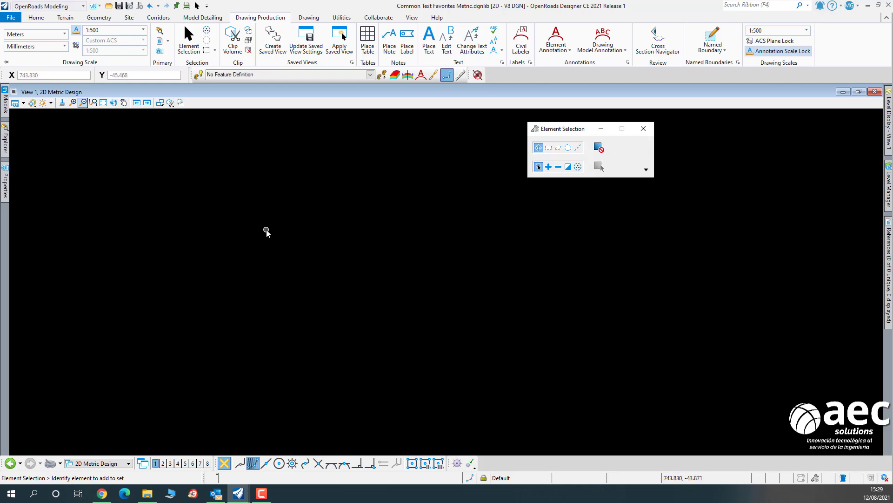
click(98, 18)
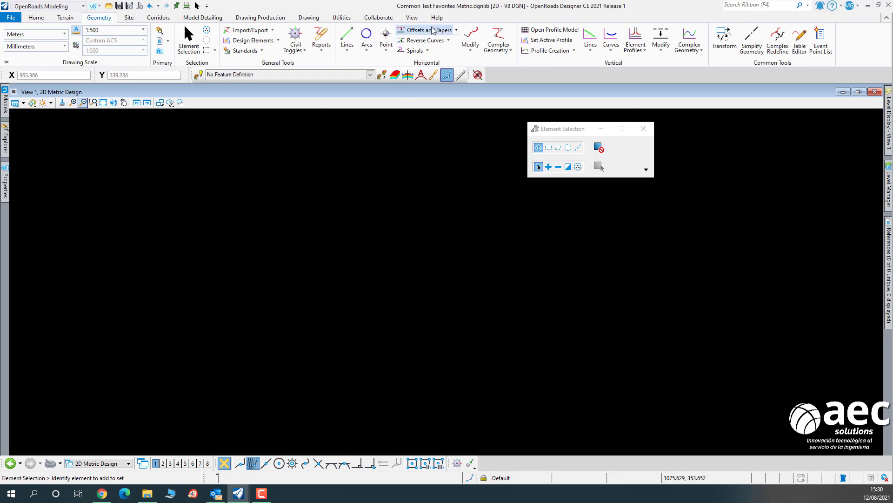
click(498, 34)
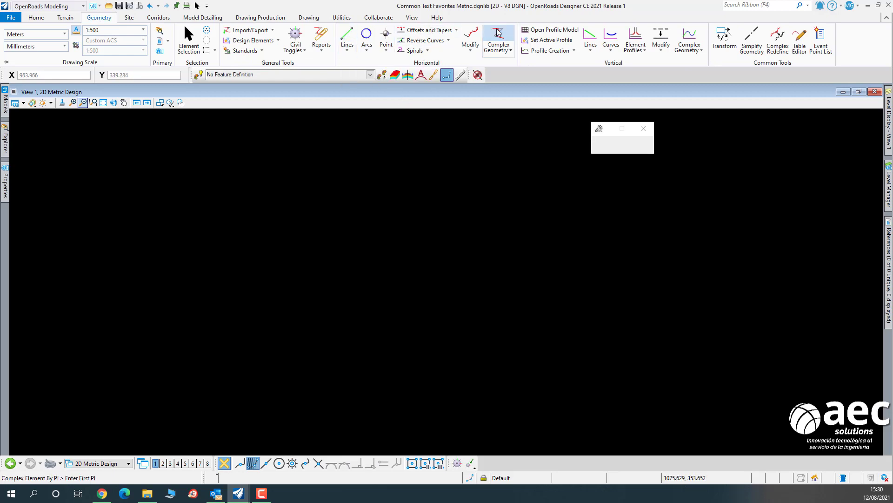
click(149, 278)
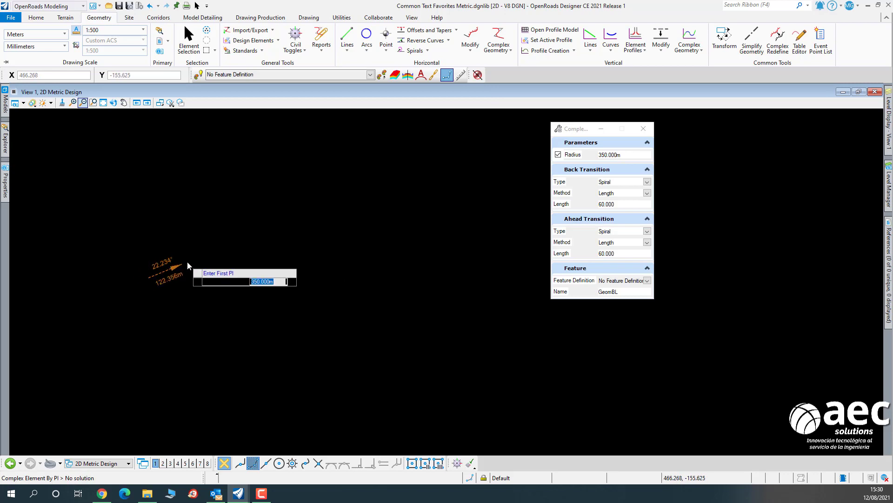
click(375, 212)
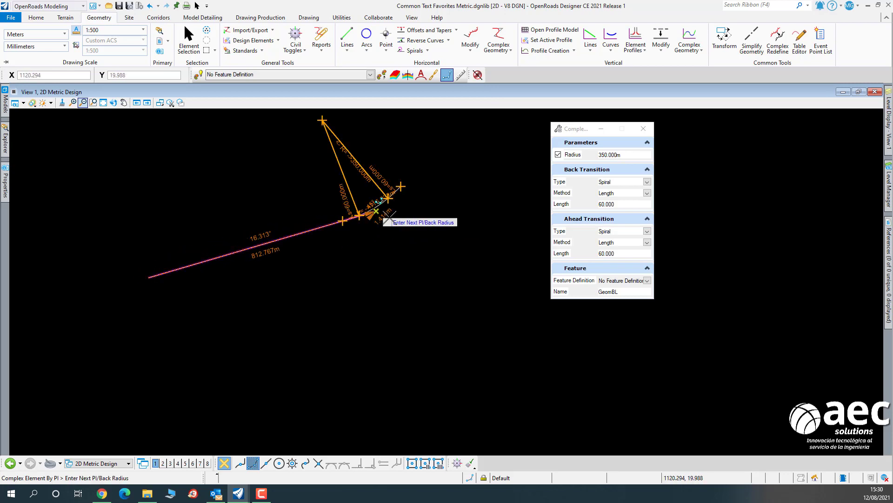
click(532, 281)
right_click(516, 245)
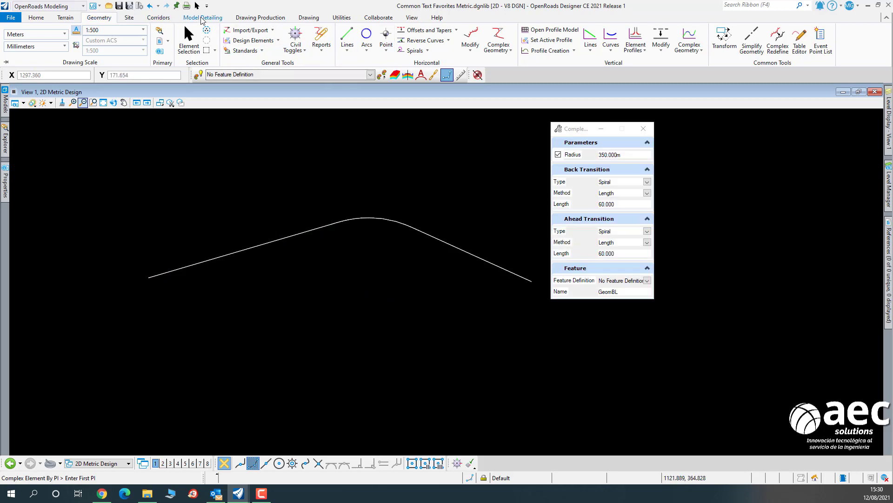
Start Place Label with the Cell type and try the _Lbl_Pln_Coordinates_XY cell.
click(260, 17)
click(408, 47)
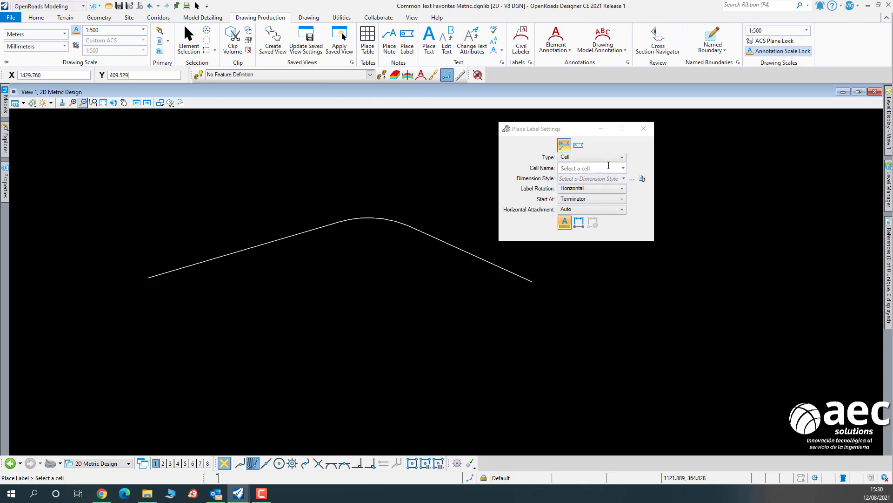
click(623, 169)
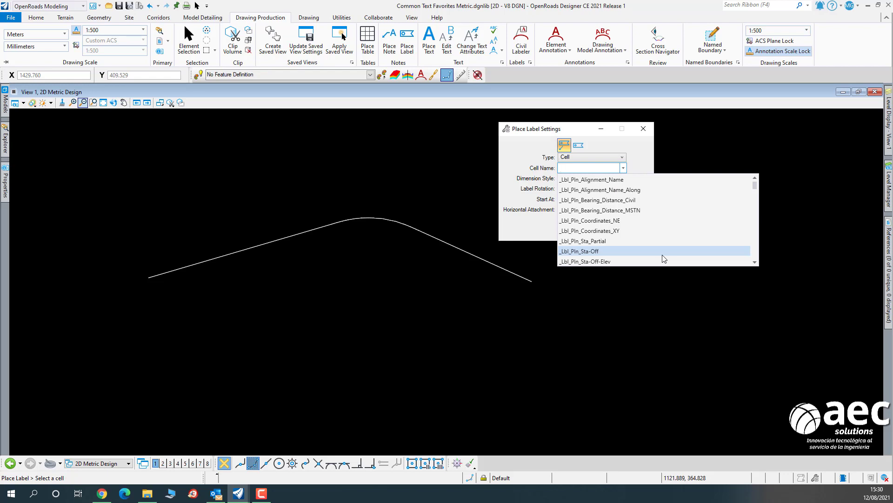
click(622, 231)
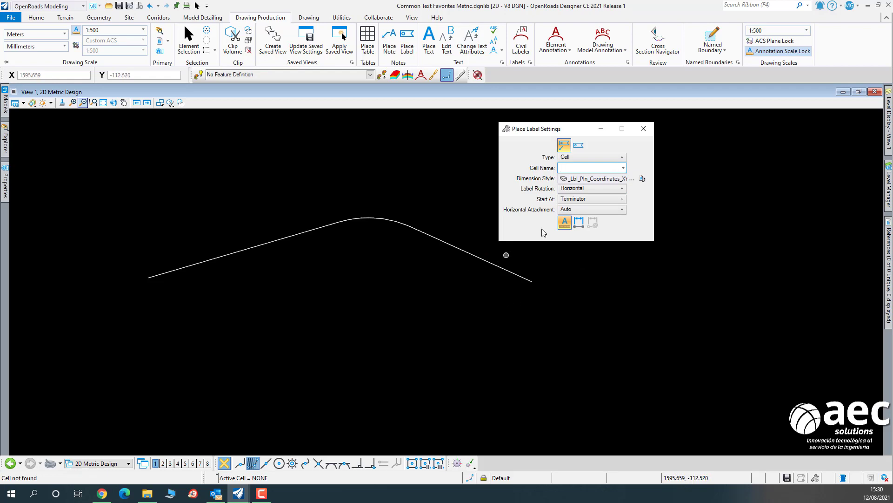
Try the _Lbl_Pln_Sta_Partial cell for the label and review the other available label cells.
click(624, 168)
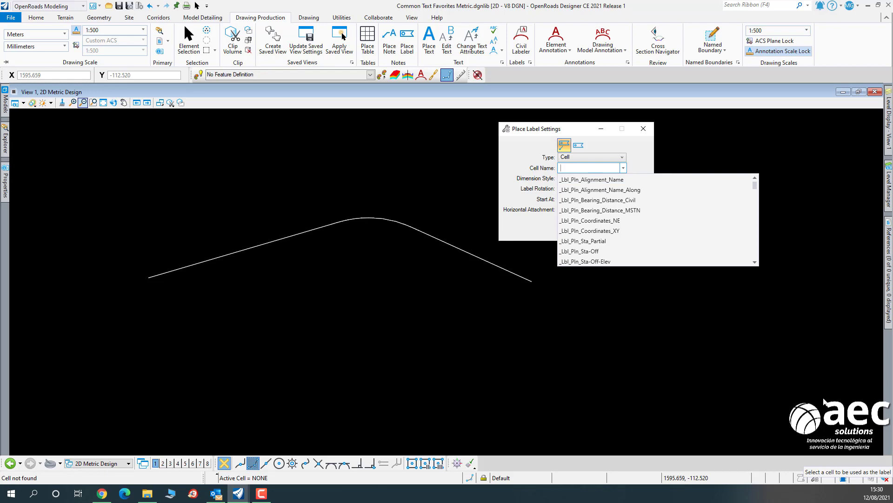
click(824, 399)
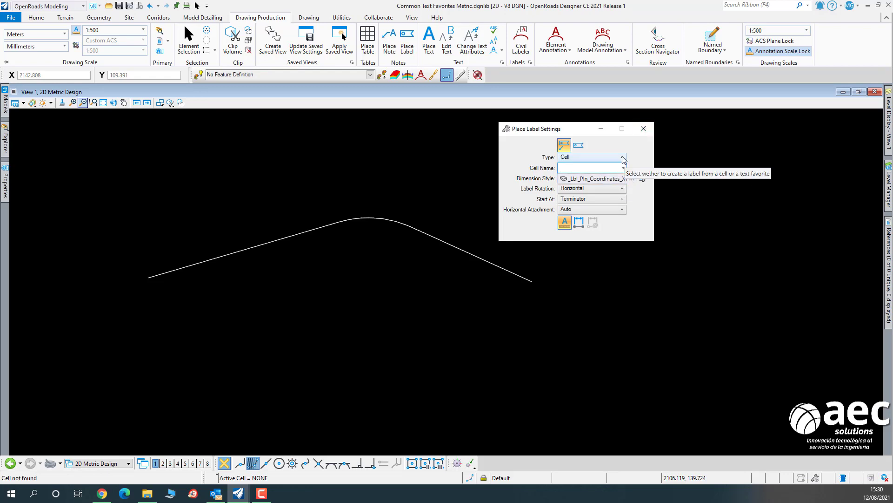
click(624, 170)
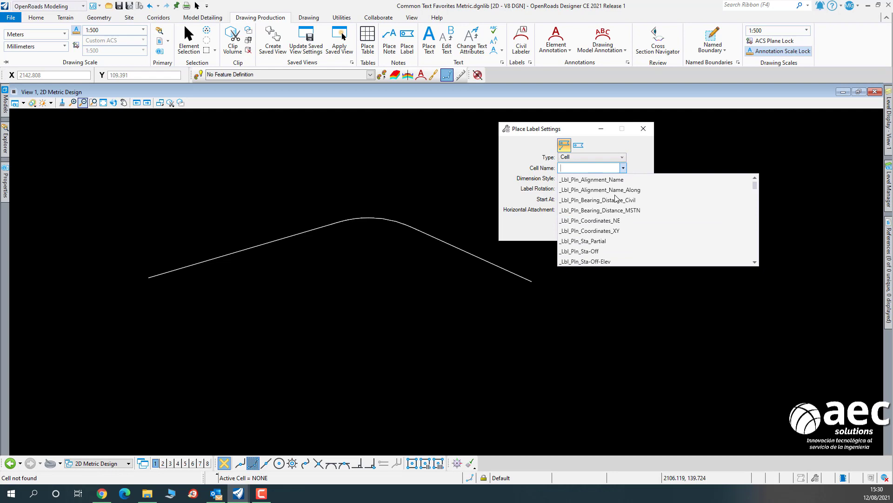
click(600, 246)
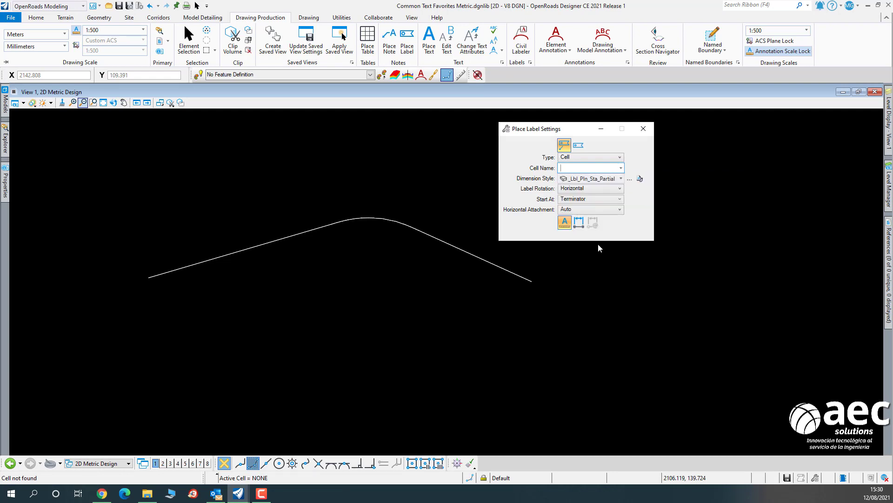
click(622, 169)
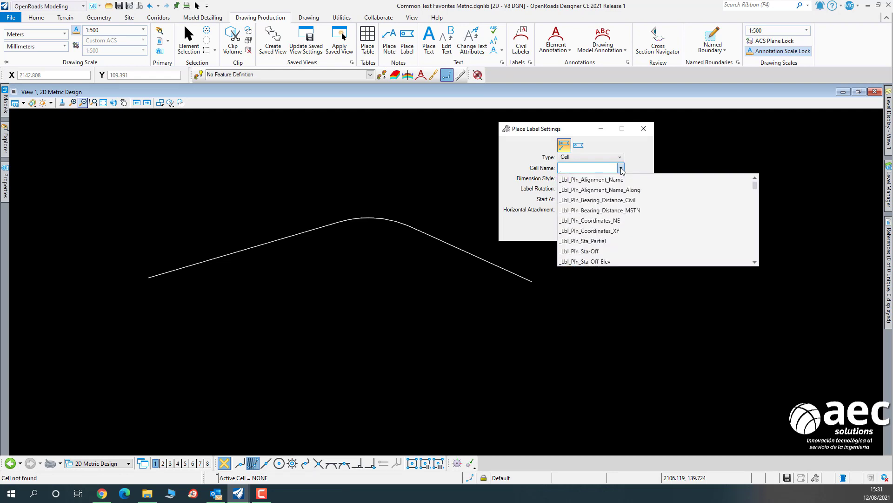
click(653, 133)
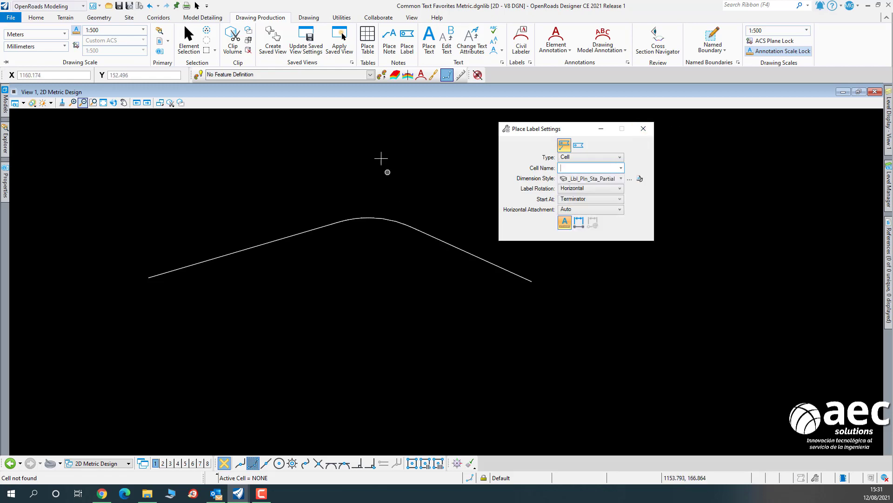
Leave the Place Label command and delete the complex alignment element from the 2D Metric Design model.
click(197, 5)
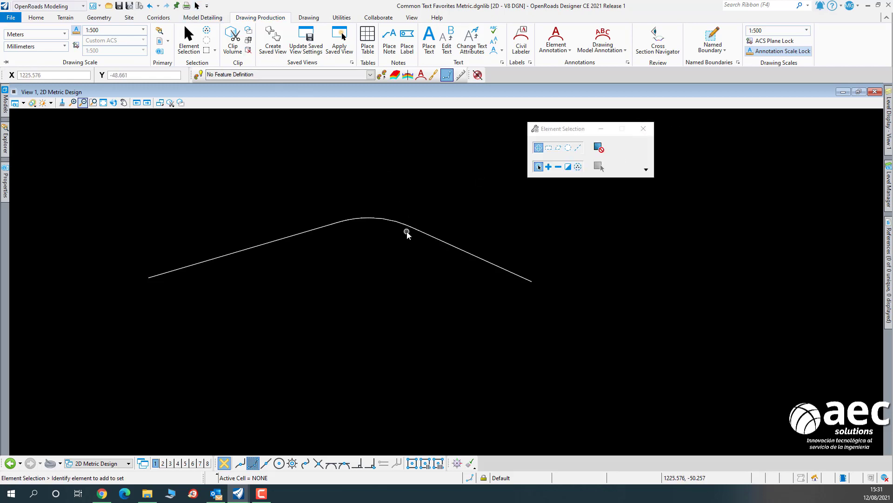
click(410, 229)
key(Delete)
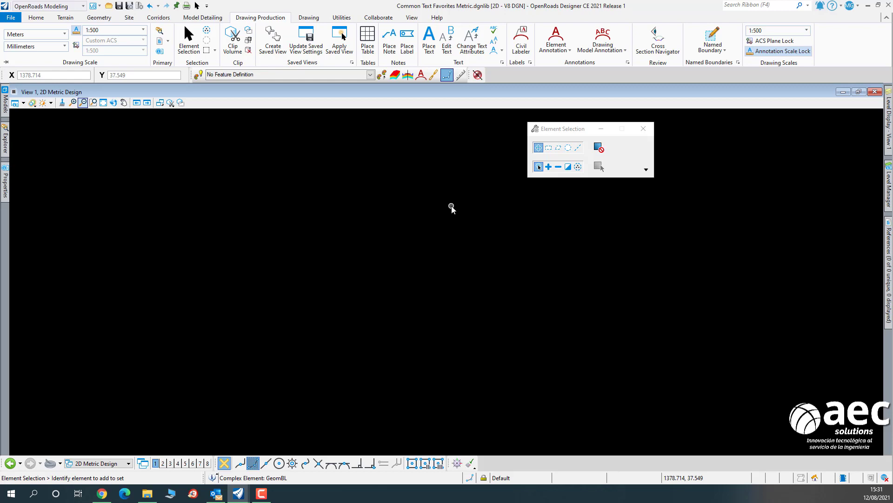
Open Common Features Annotations Levels Elem Temp Item Types Metric.dgnlib and switch to the OpenRoads Modeling workflow.
click(11, 19)
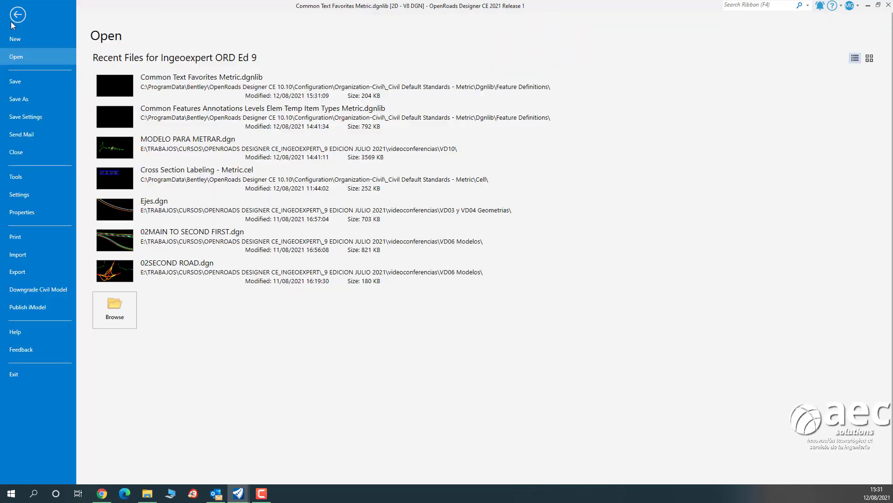
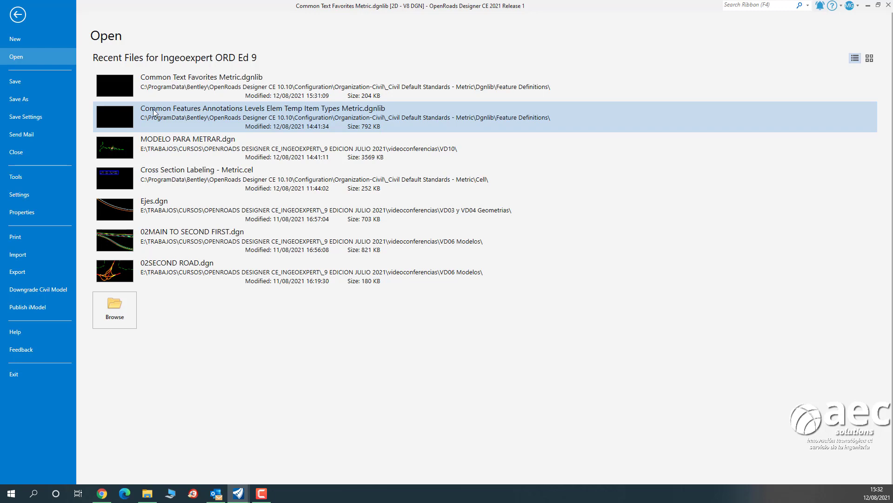
click(232, 111)
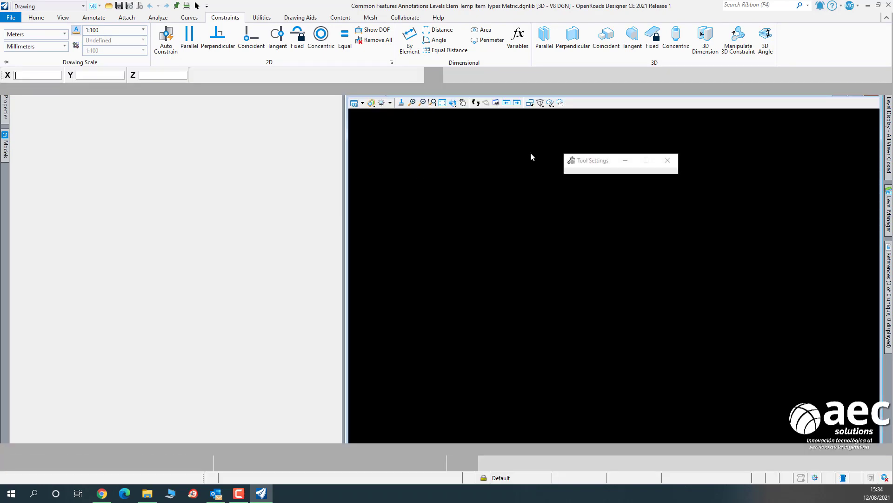
click(41, 20)
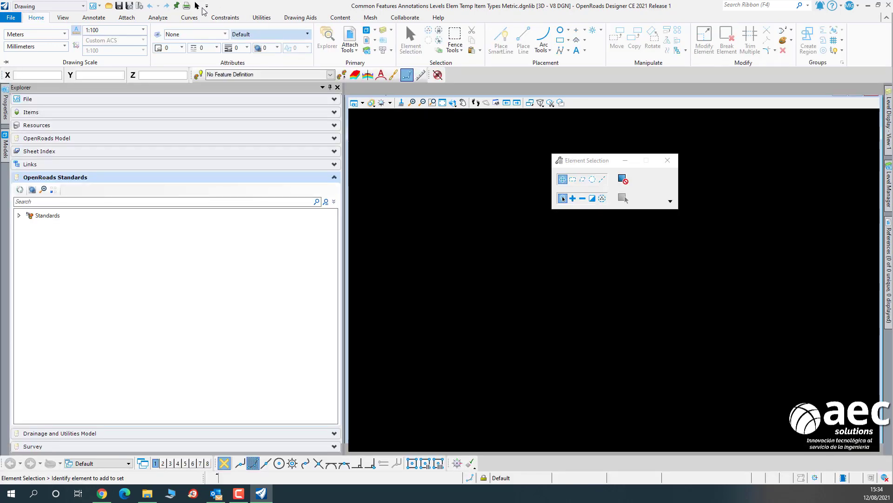
click(70, 6)
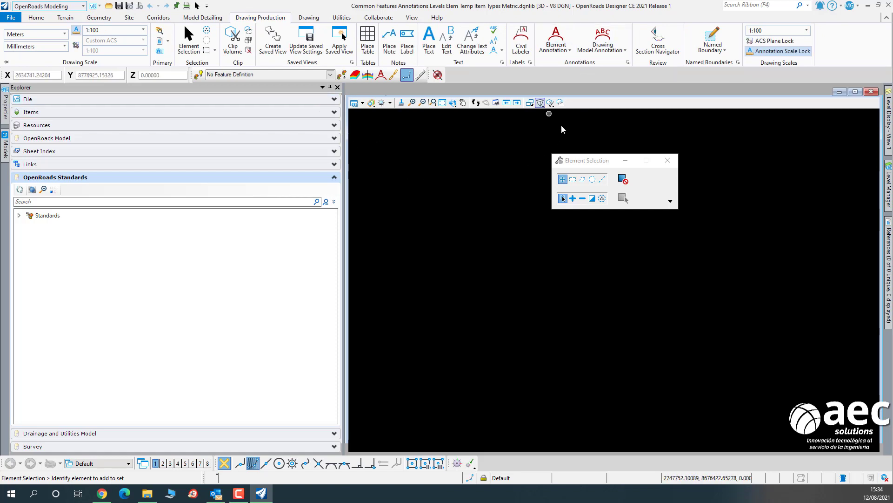
drag(600, 162, 617, 156)
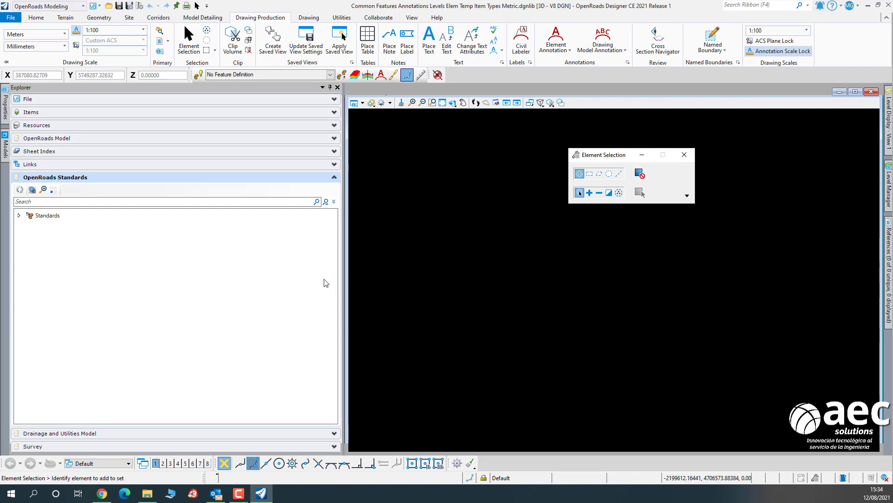
Narrow the Explorer and expand the open dgnlib's OpenRoads Standards down to the Plan annotation groups.
drag(343, 255, 223, 256)
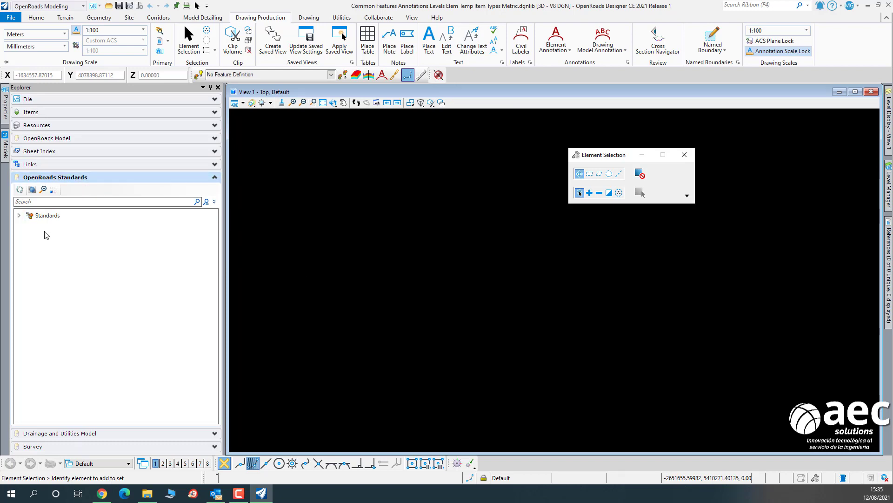
click(18, 216)
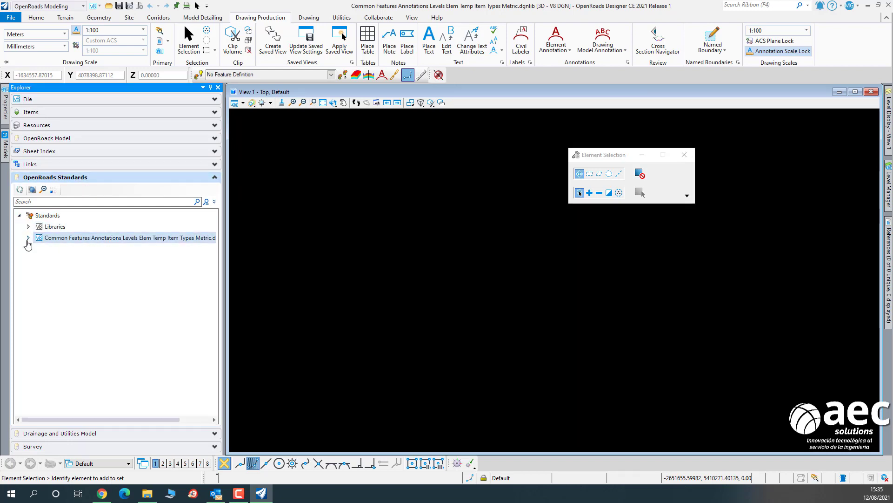
click(28, 238)
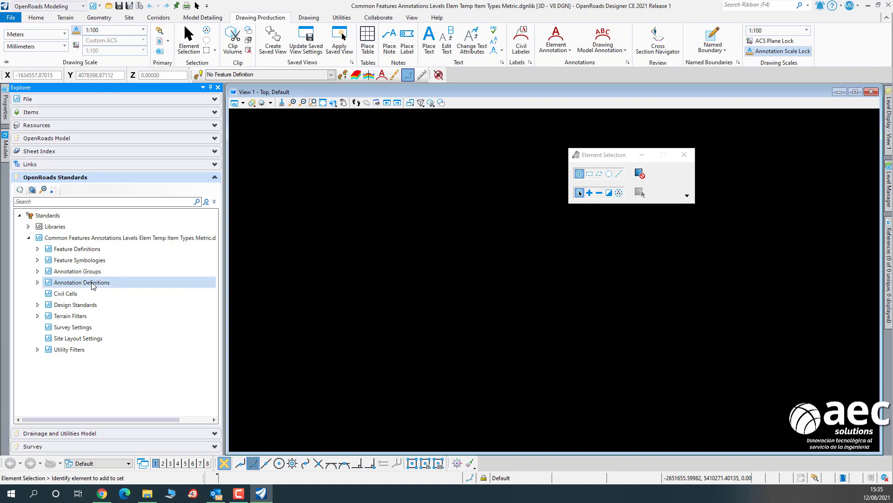
click(38, 271)
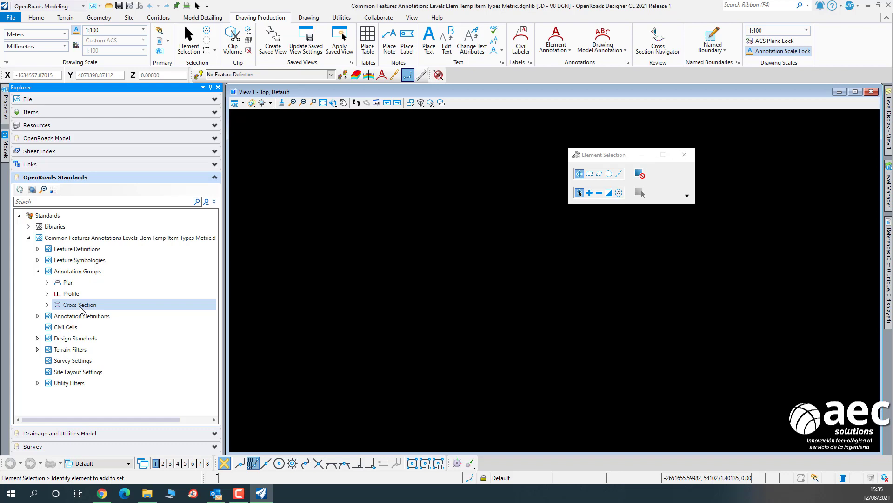
click(47, 282)
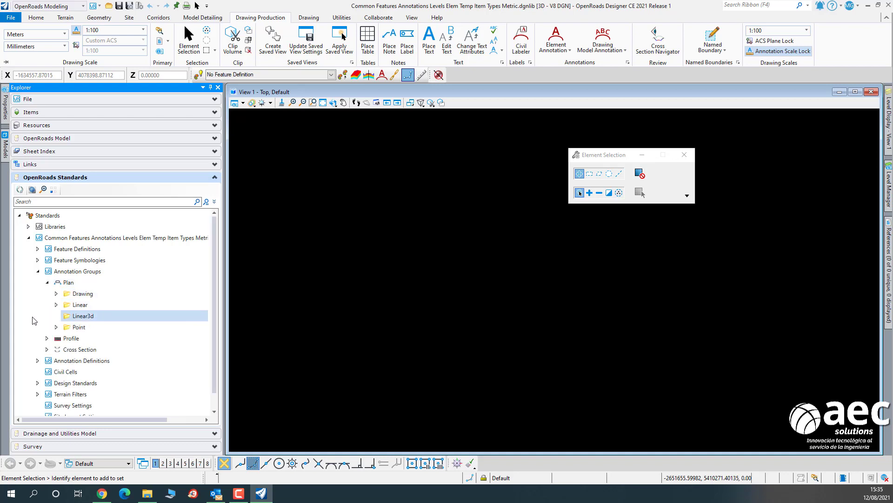
Examine the Plan annotation groups under Point > Common and Linear > Road.
click(57, 305)
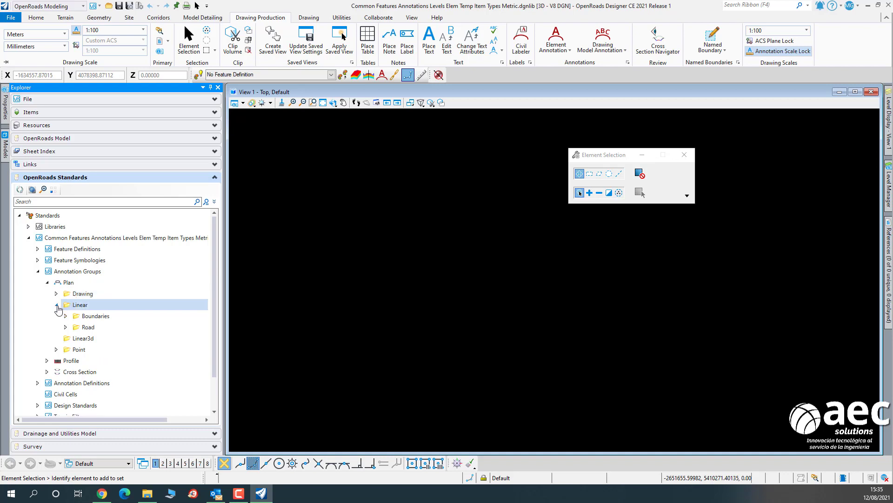
click(57, 305)
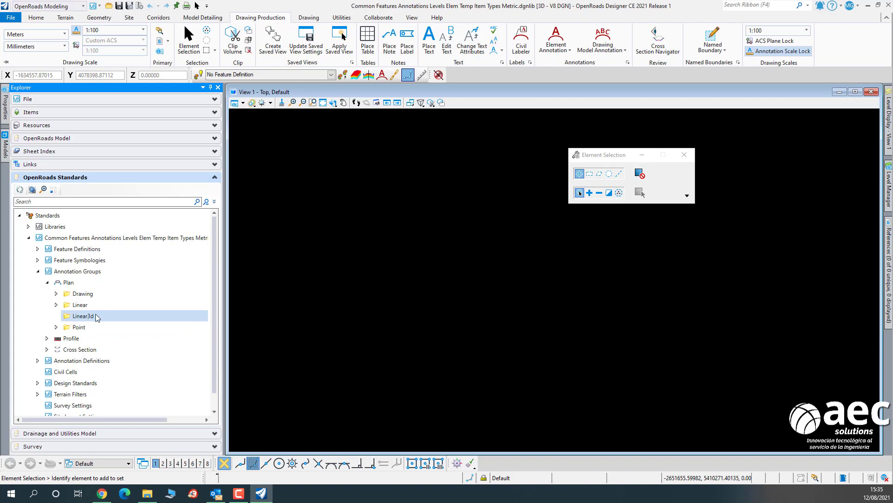
click(56, 327)
click(65, 338)
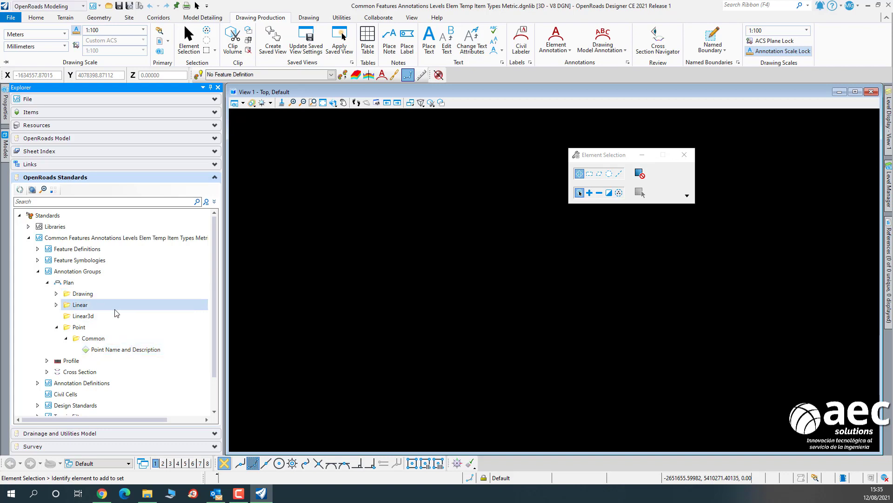
click(56, 304)
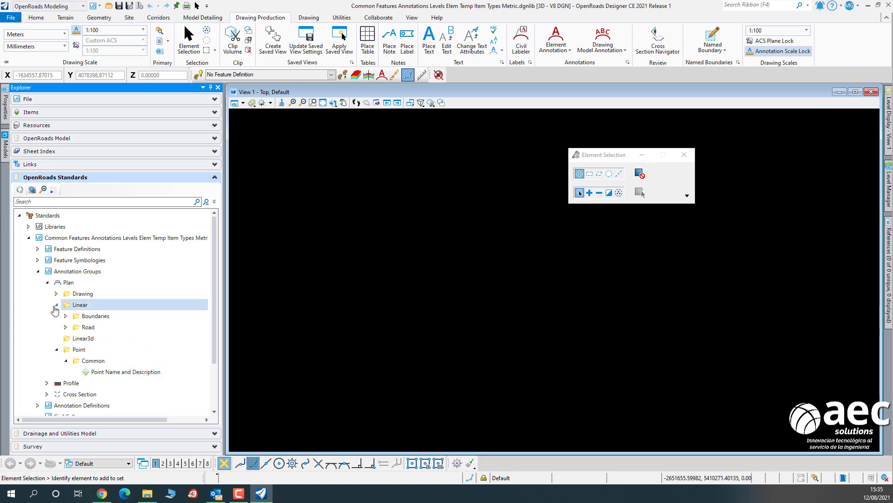
click(66, 327)
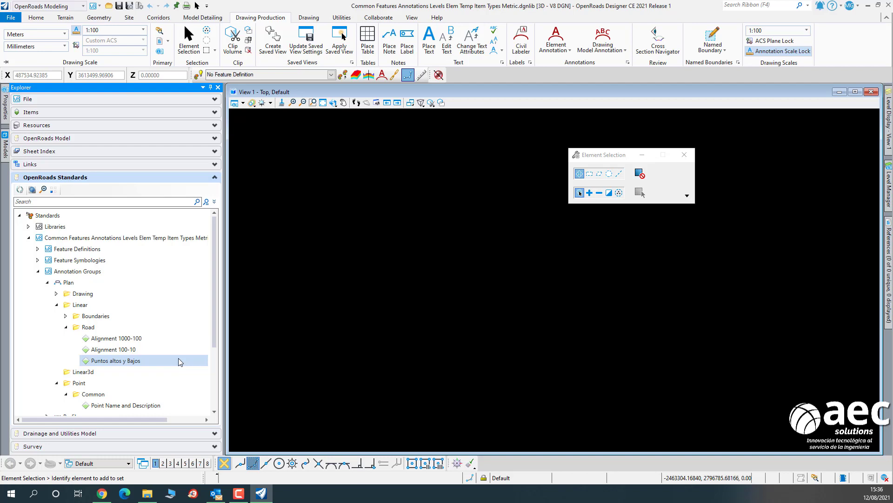
Open the annotation manager for the Puntos altos y Bajos group and widen its window.
click(177, 358)
right_click(178, 358)
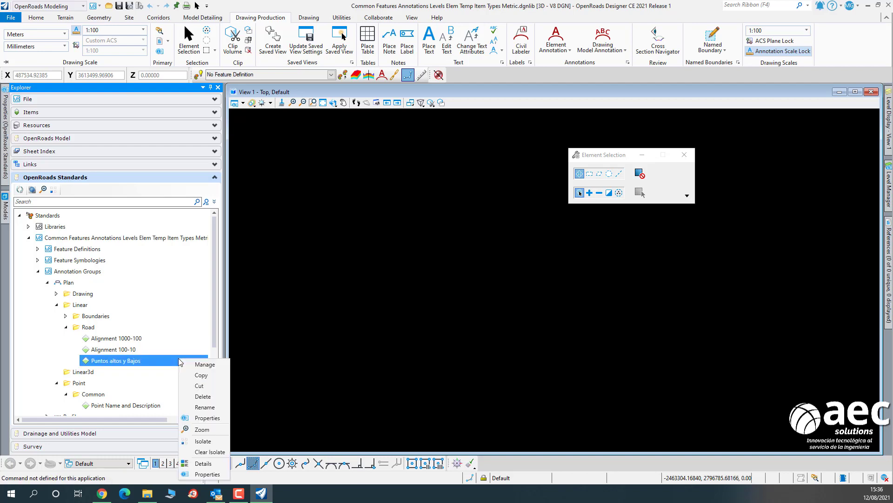
click(212, 368)
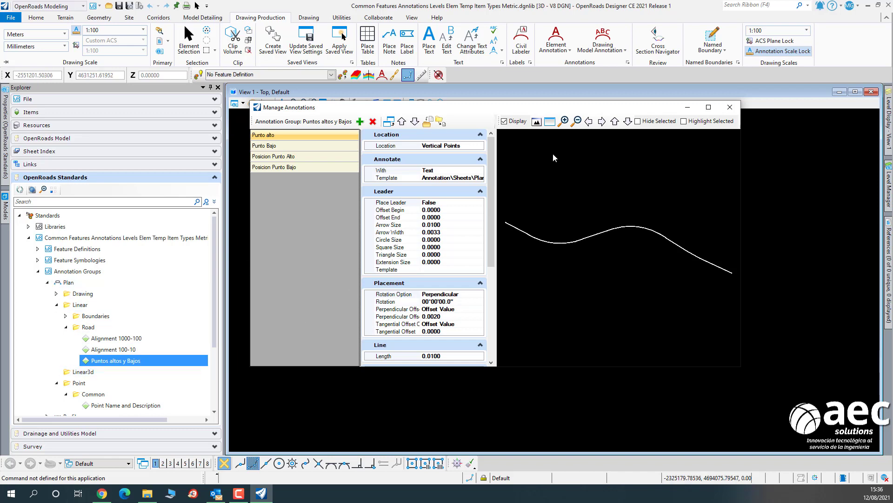
drag(743, 184, 818, 183)
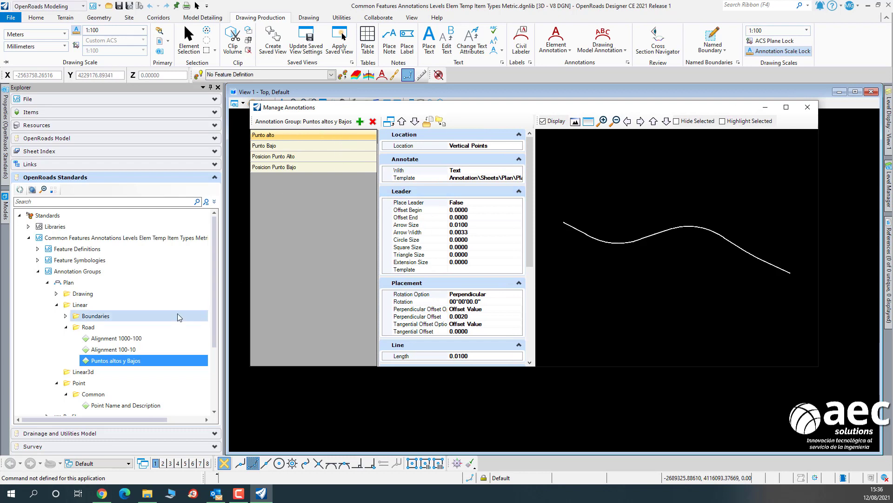
Browse the existing Plan Linear annotations that can be added to the Puntos altos y Bajos group.
scroll(156, 314, down, 3)
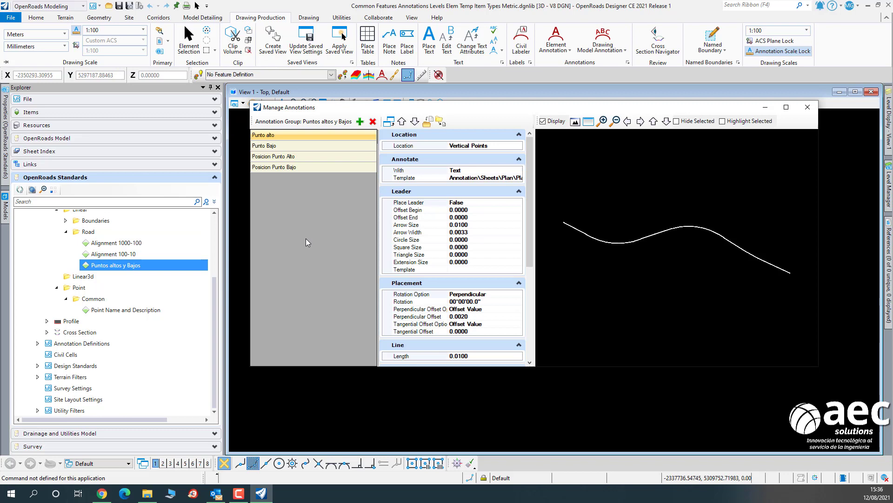
click(360, 122)
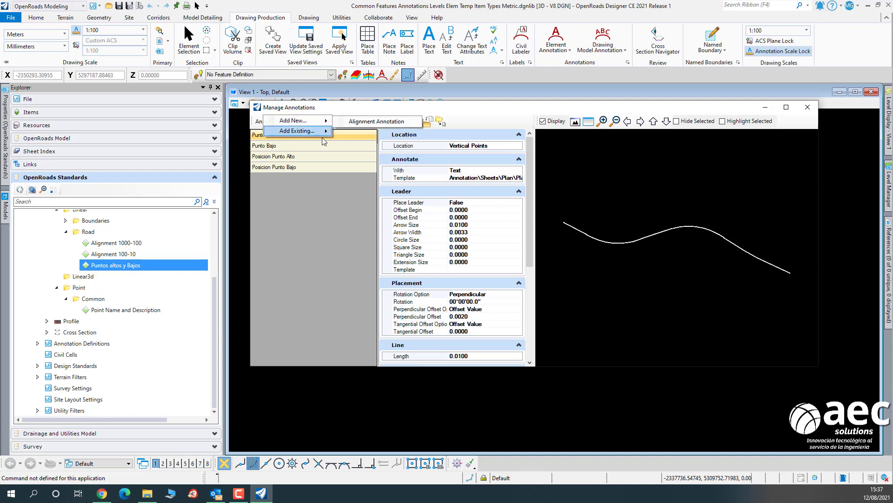
mouse_move(313, 134)
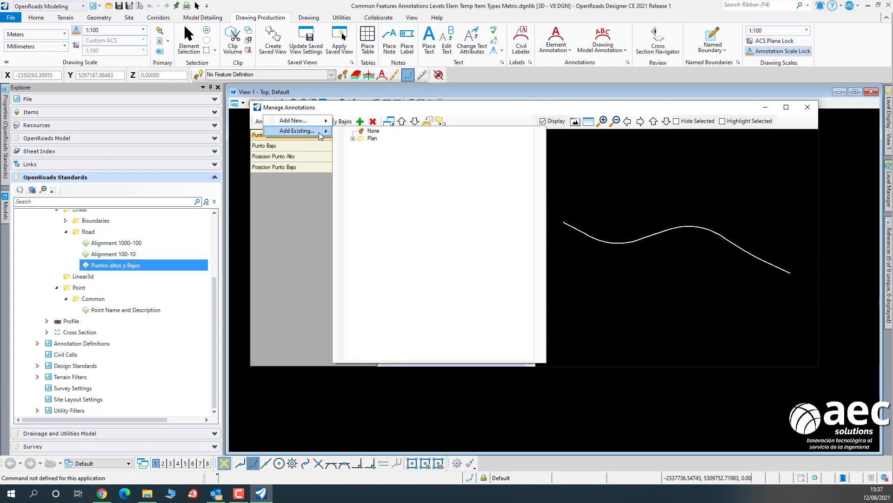
click(354, 138)
click(362, 146)
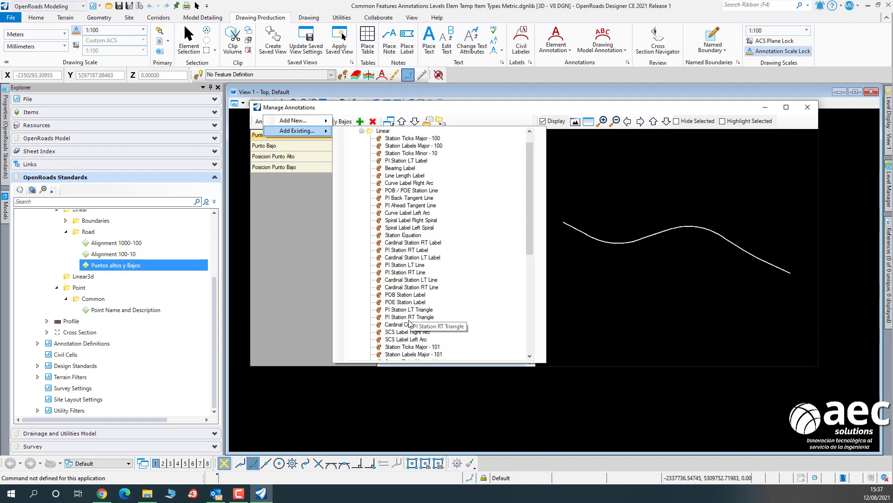
click(291, 259)
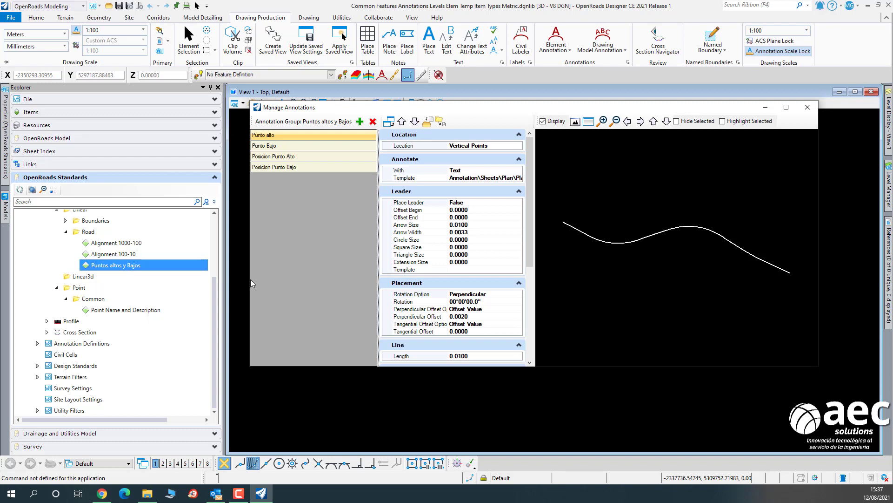
Examine the Linear annotation definitions stored under Plan in the OpenRoads standards tree.
click(38, 343)
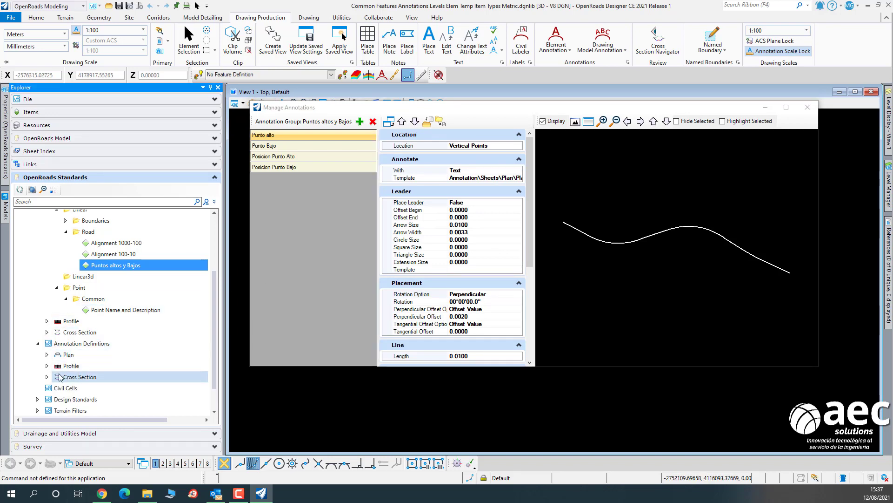
click(47, 354)
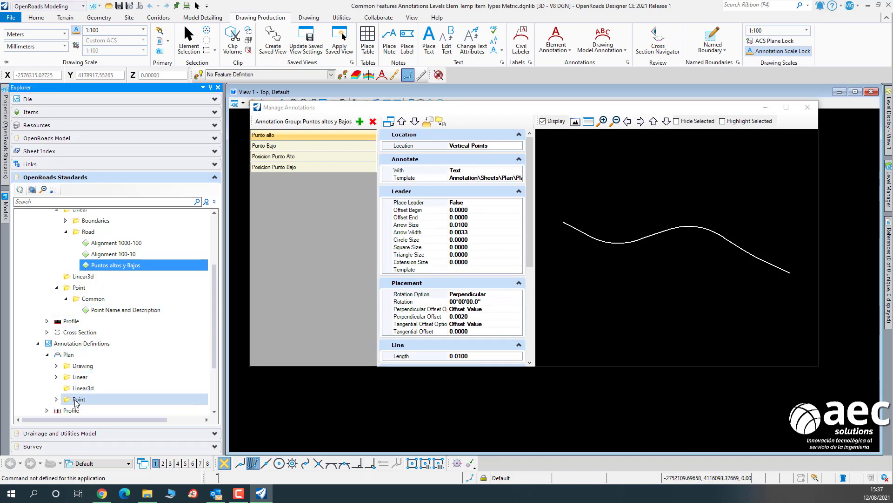
click(57, 377)
scroll(117, 358, down, 2)
scroll(117, 358, down, 12)
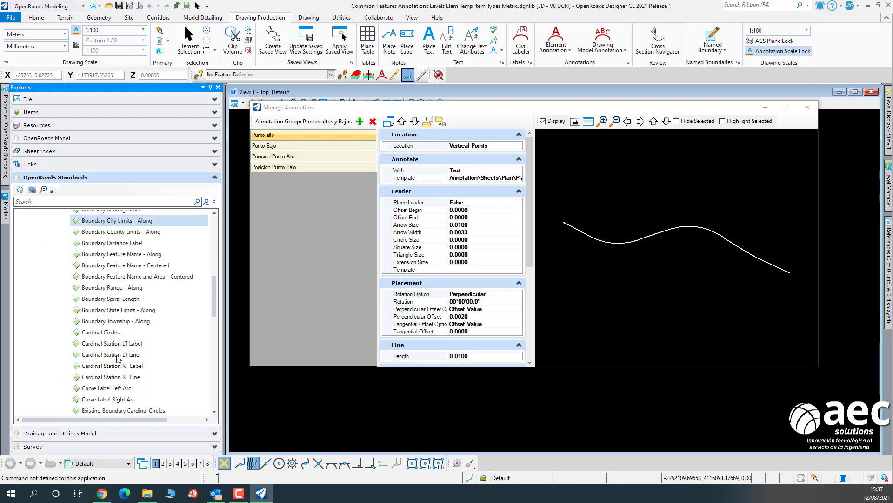
scroll(117, 355, up, 18)
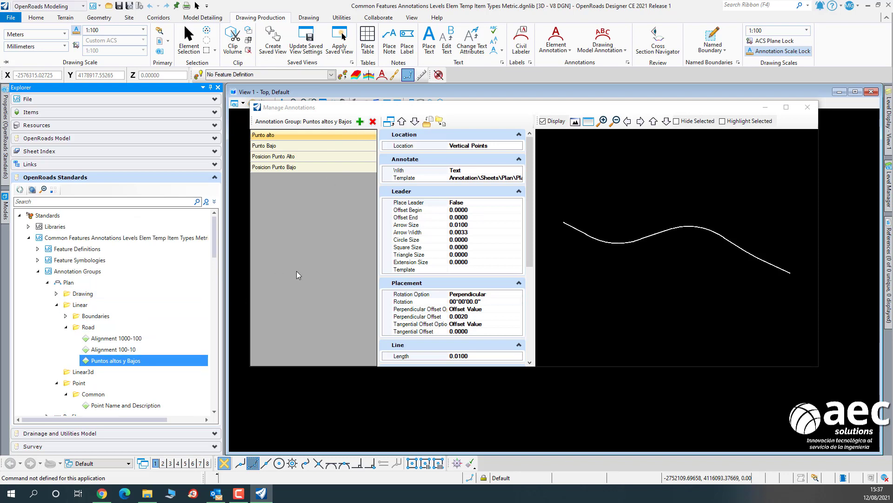
Check the Alignment Annotation option for adding a new annotation to the Puntos altos y Bajos group.
click(361, 121)
mouse_move(327, 123)
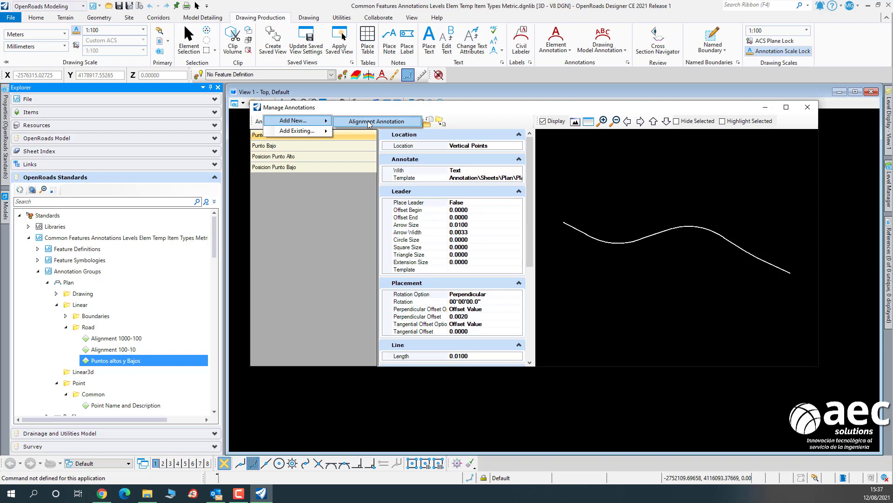
click(369, 122)
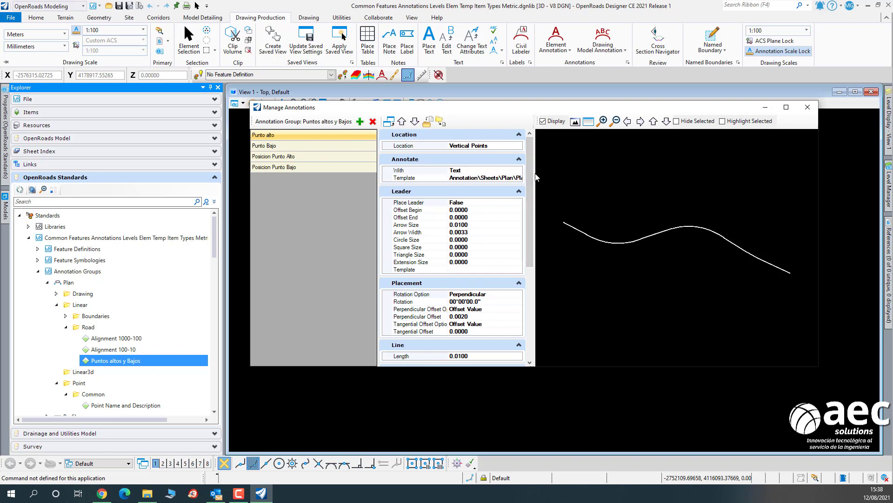
Widen the property area and inspect the annotation types available for the Punto alto annotation.
drag(536, 177, 587, 177)
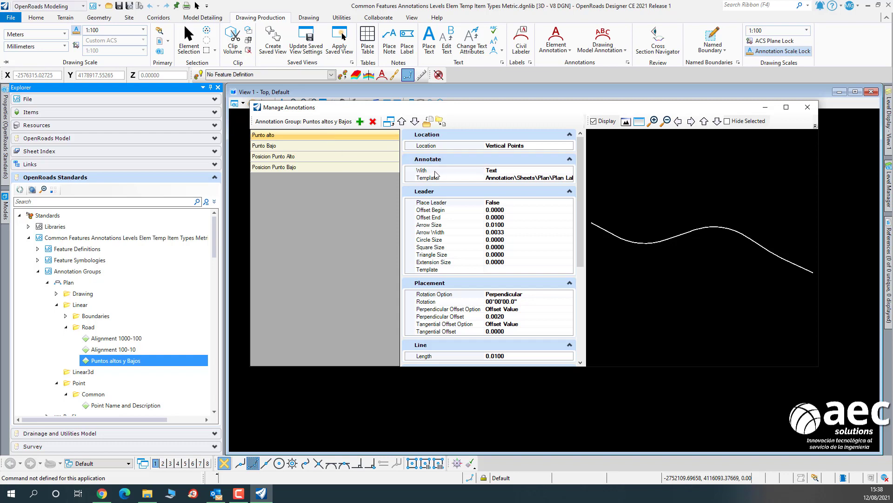
click(549, 173)
click(568, 171)
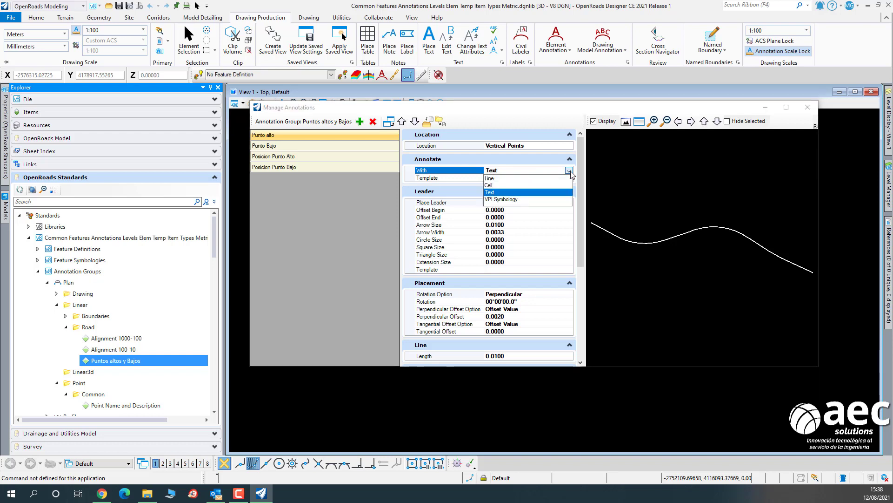
click(570, 170)
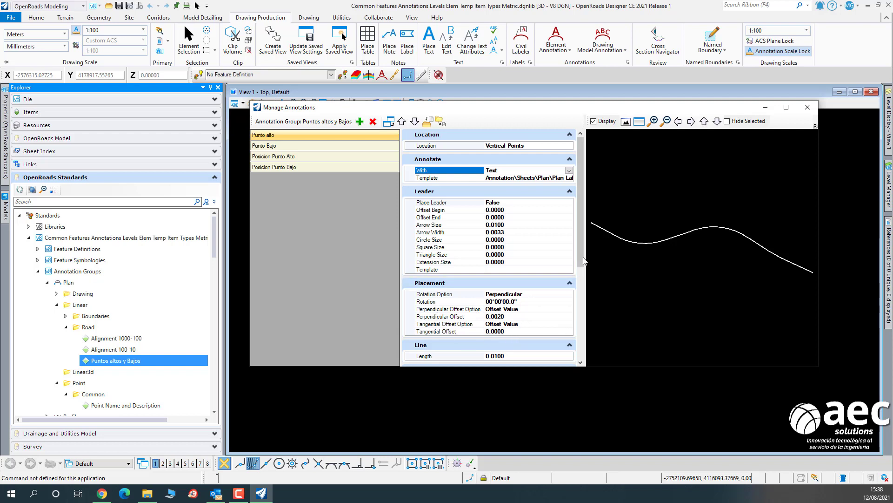
Review the Punto alto annotation's Placement, Line, Cell, Text and VPI Symbology properties.
drag(584, 258, 591, 335)
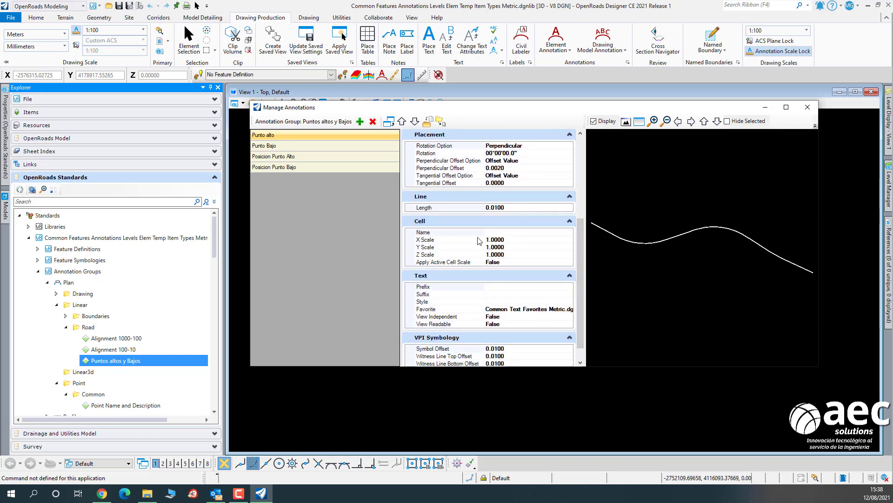
scroll(579, 233, up, 5)
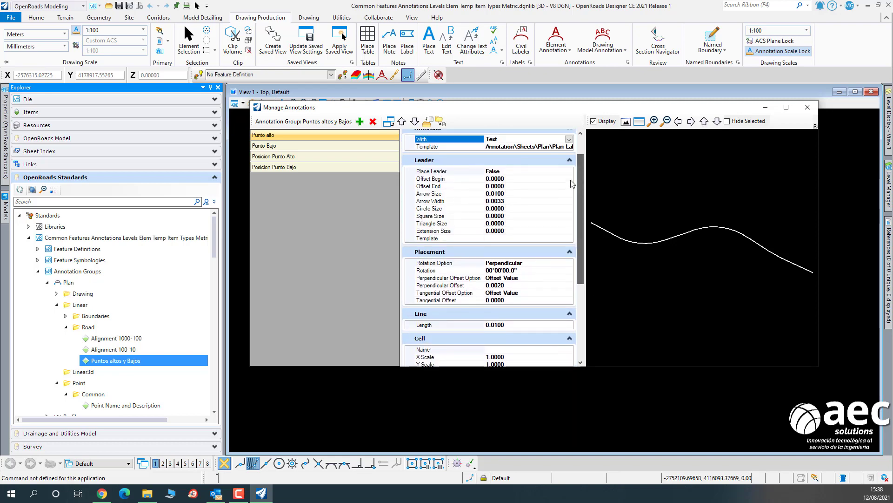
drag(583, 189, 581, 265)
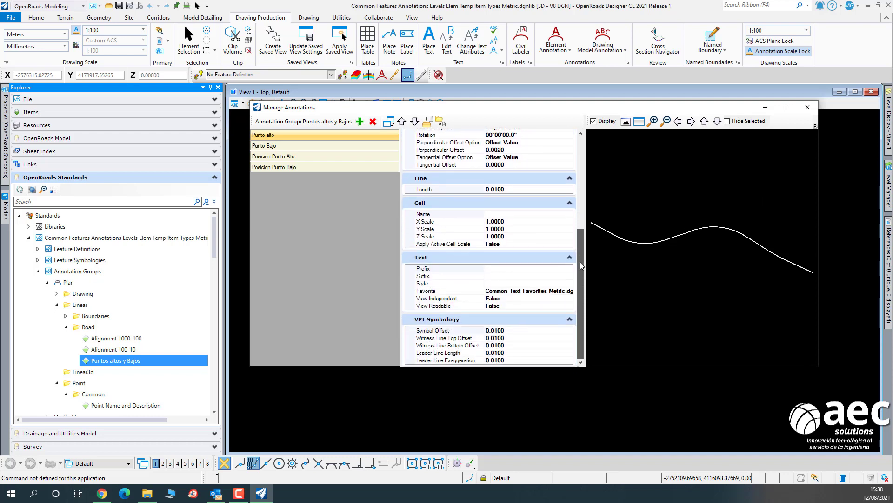
click(558, 215)
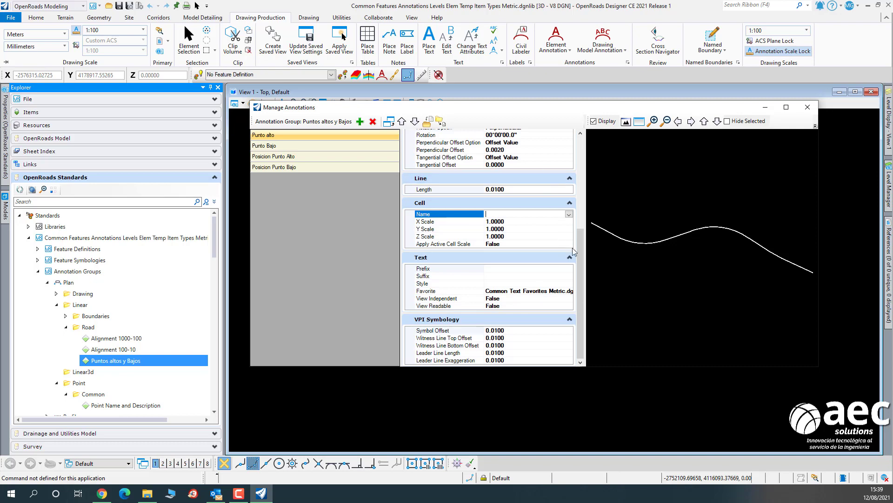
drag(581, 255, 580, 155)
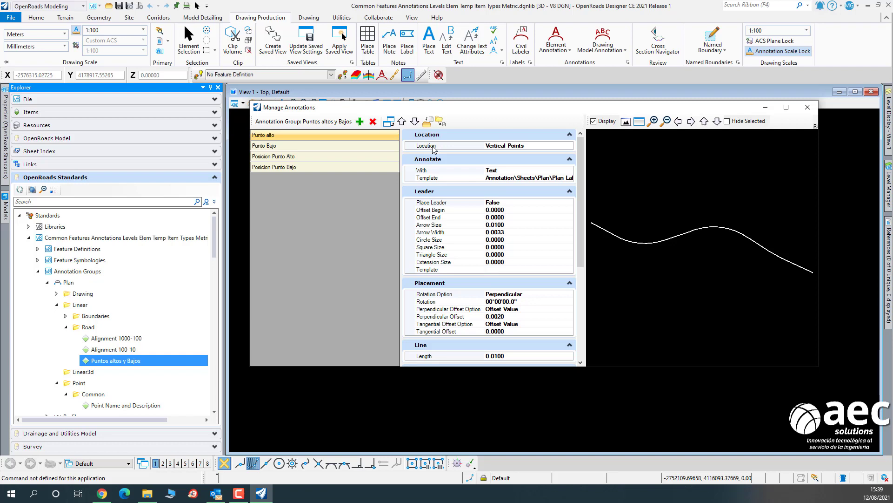
Examine the location types and vertical control points available for the Punto alto annotation.
click(569, 146)
click(569, 146)
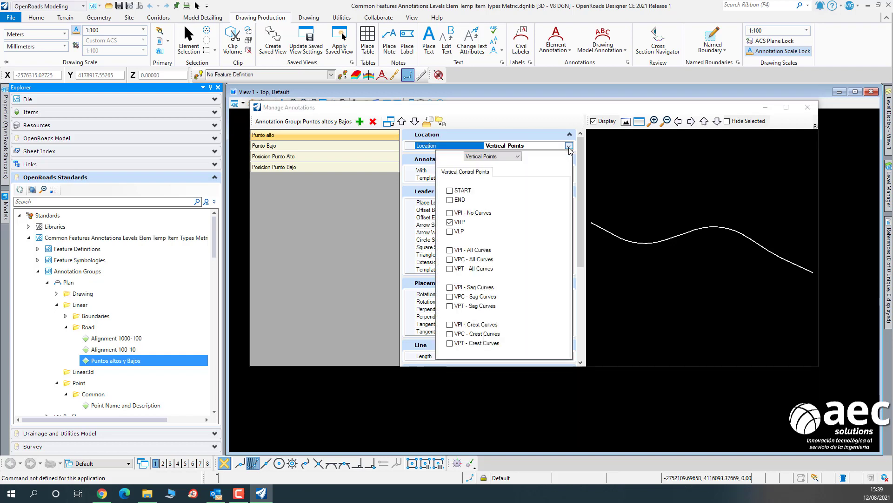
click(505, 157)
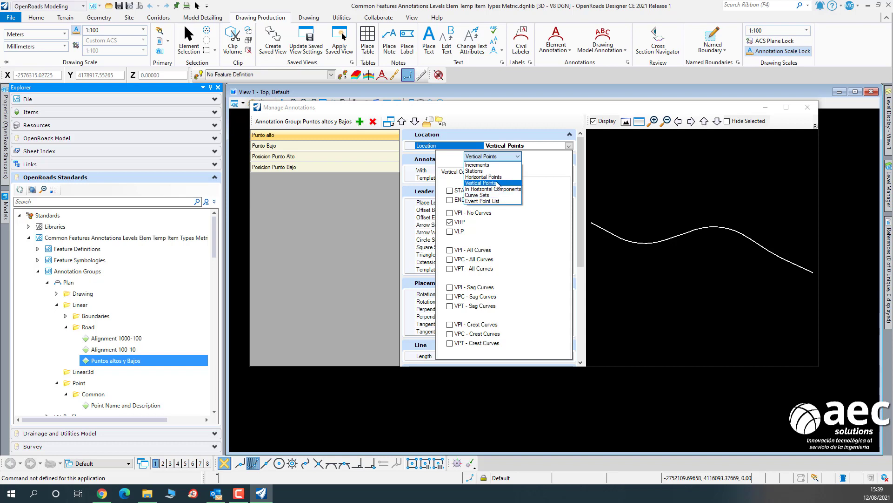
click(496, 185)
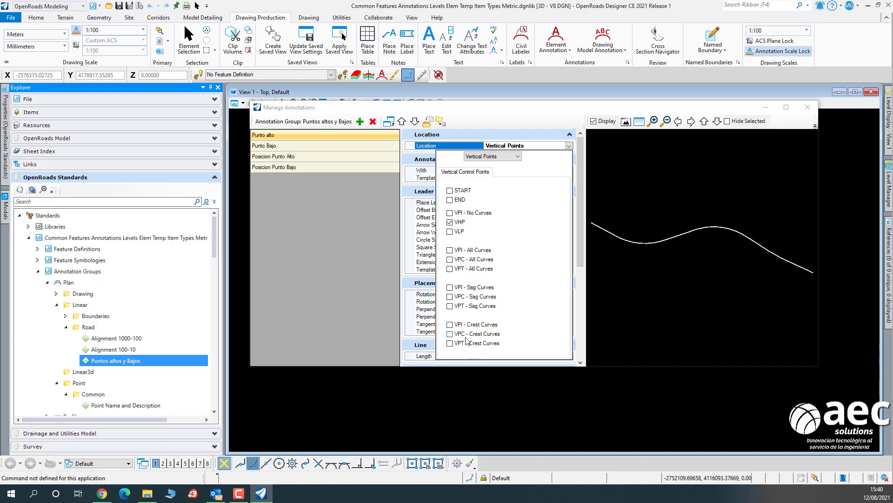
click(376, 245)
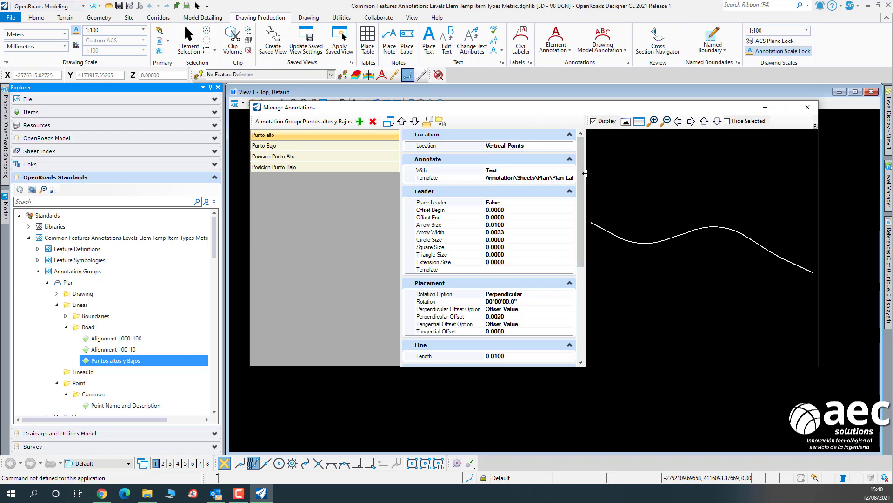
Enlarge the annotation preview, turn on Highlight Selected, and close the annotation manager.
drag(546, 178, 526, 179)
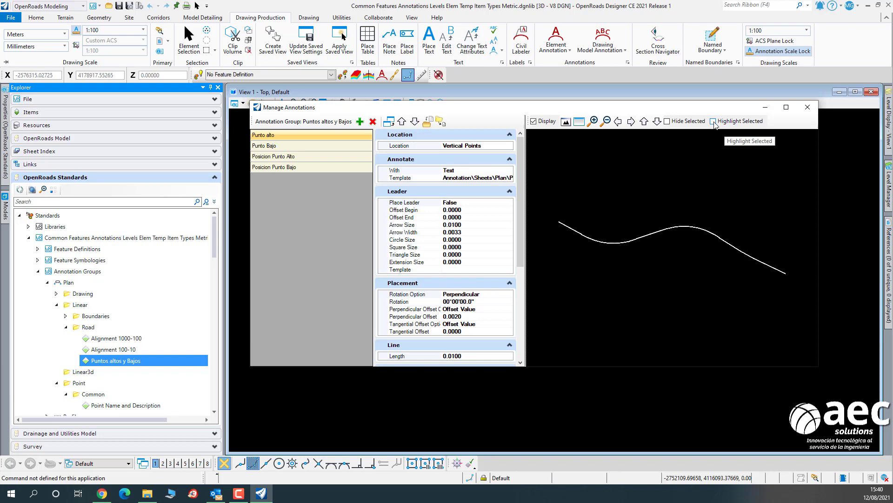
click(713, 122)
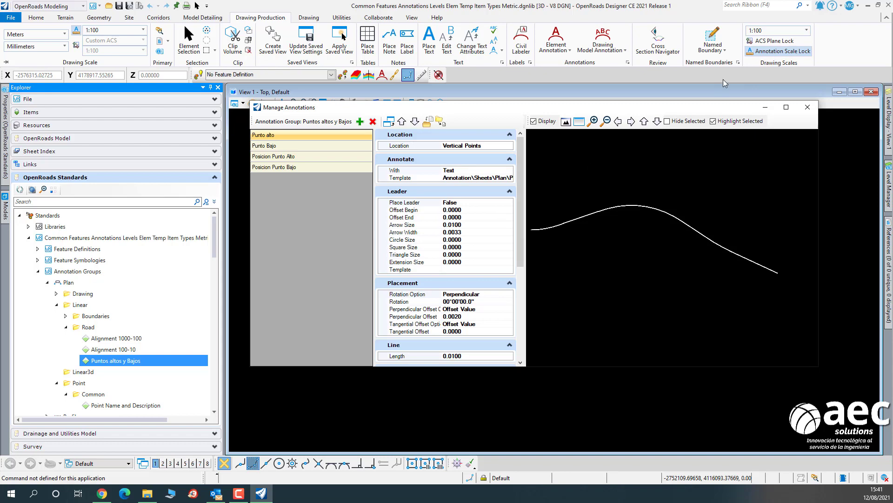
click(808, 106)
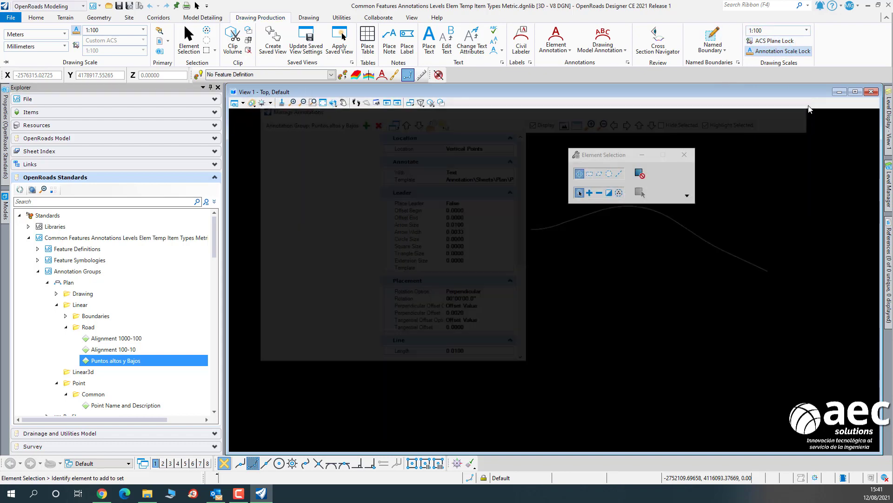
Set the drawing's annotation scale to 1:1000.
click(806, 31)
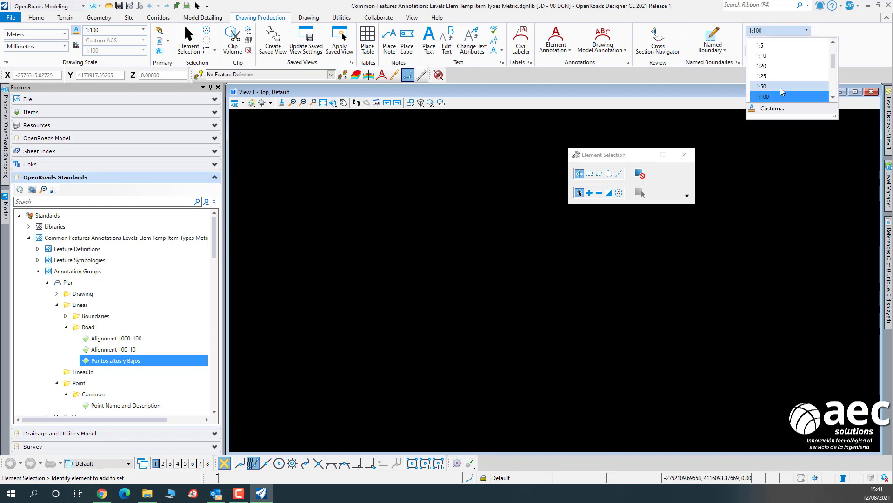
scroll(780, 88, down, 3)
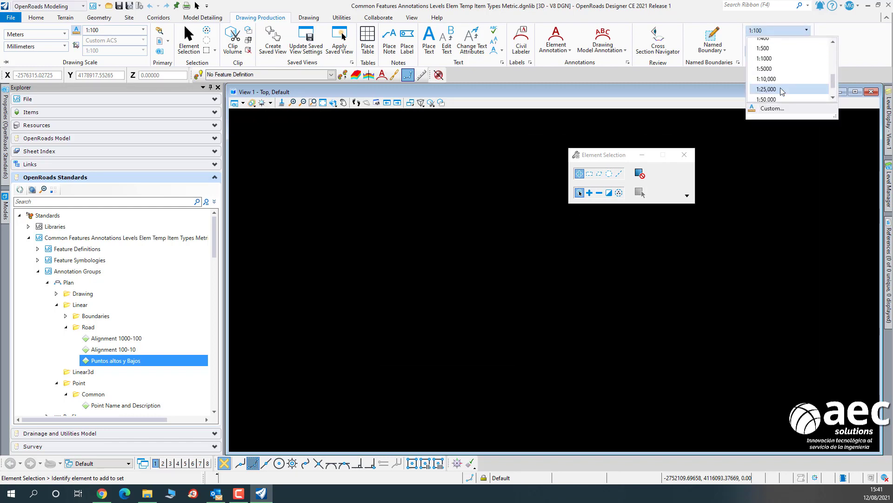
click(784, 59)
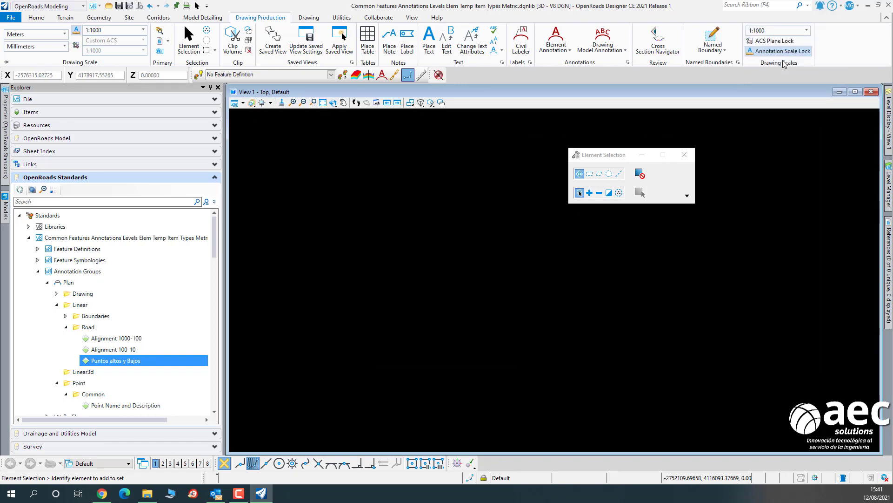
Reopen the annotation manager for the Puntos altos y Bajos group and select the Punto alto annotation.
click(168, 365)
right_click(168, 361)
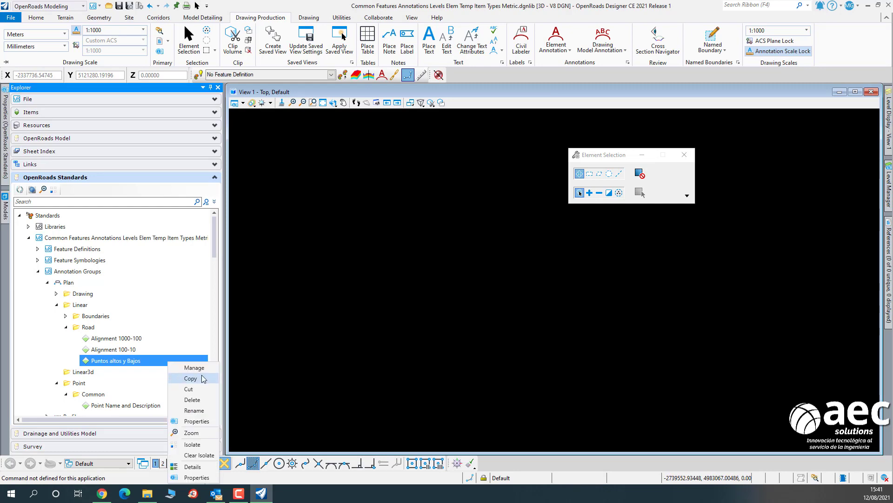
key(Escape)
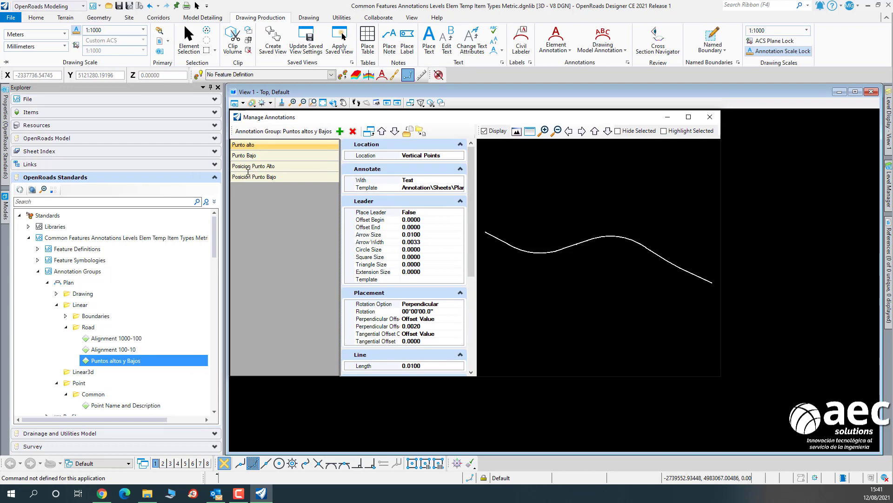
click(277, 146)
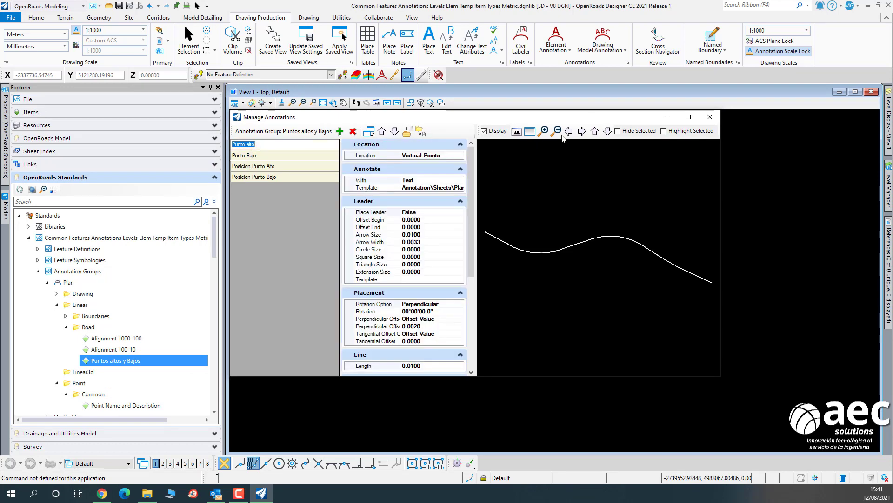
Turn on Highlight Selected and examine the low-point label and its circle marker along the alignment in the annotation preview.
click(664, 132)
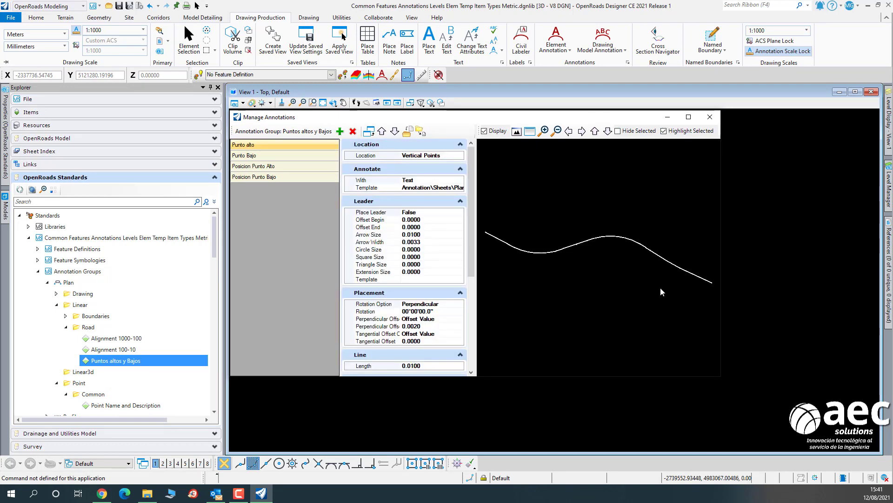
scroll(672, 253, up, 5)
scroll(622, 282, down, 3)
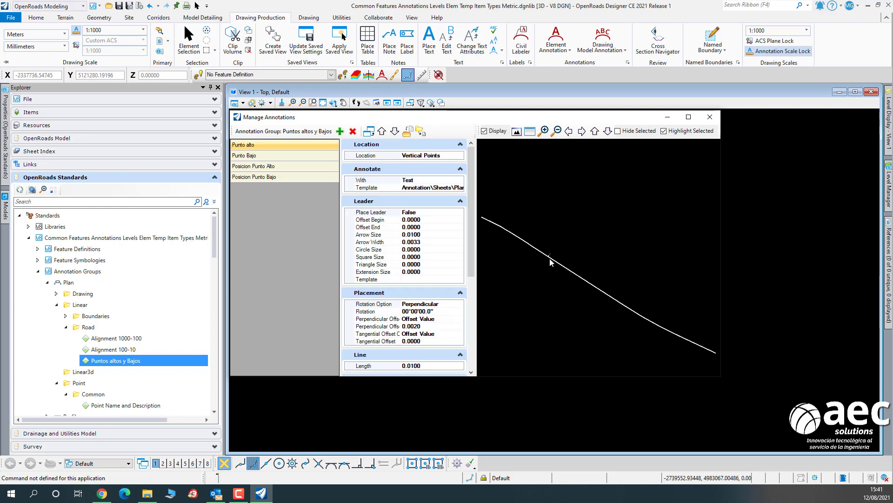
scroll(549, 260, up, 4)
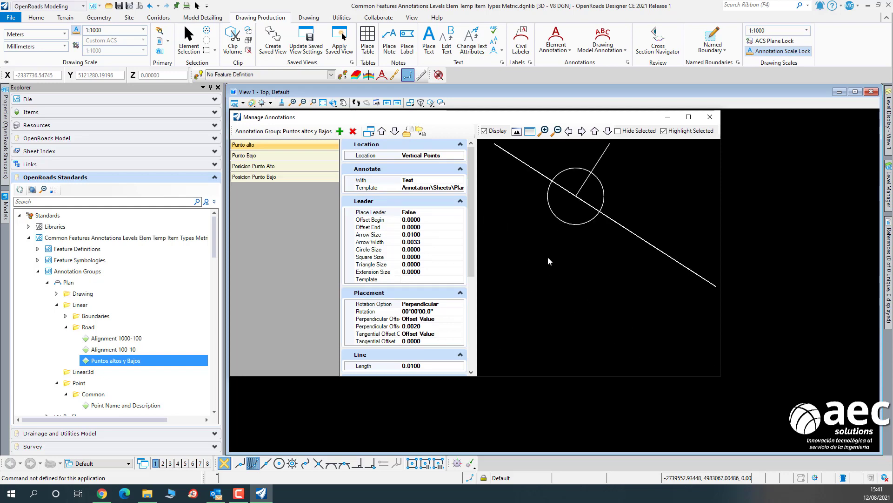
scroll(583, 208, down, 4)
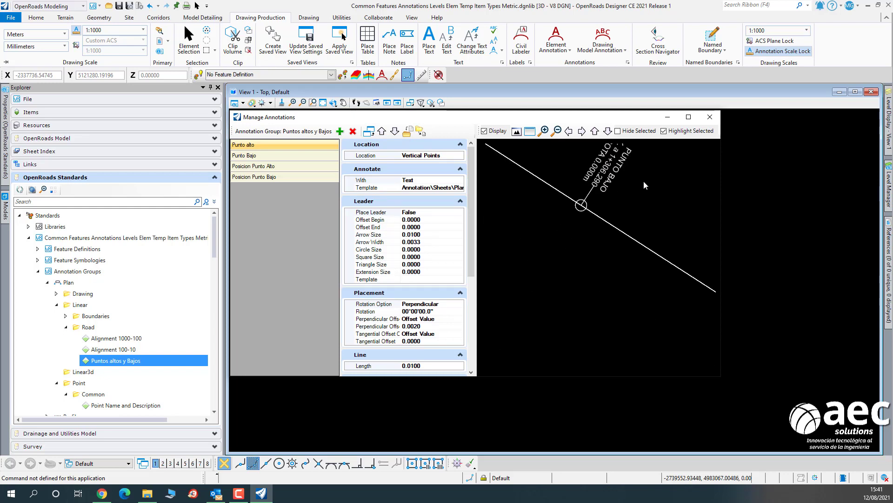
scroll(641, 168, up, 5)
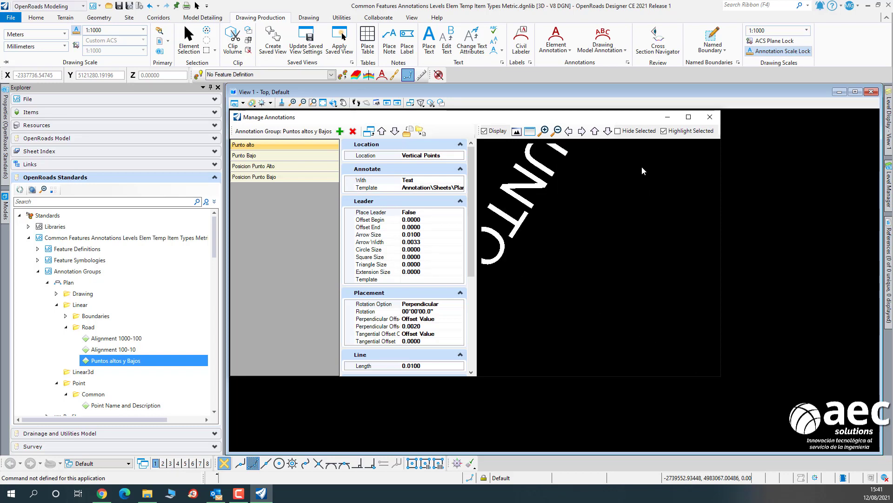
scroll(641, 166, down, 3)
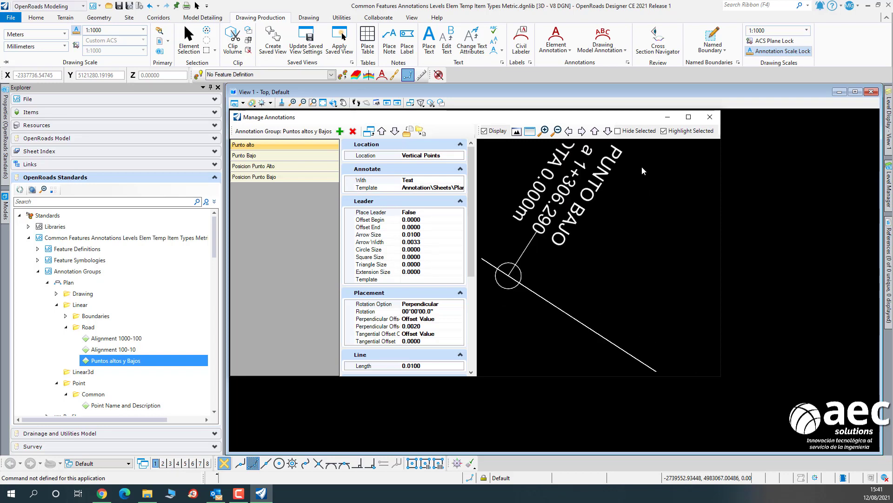
Select the Punto Bajo annotation and examine its highlighted label, placement and text favorite settings.
click(264, 158)
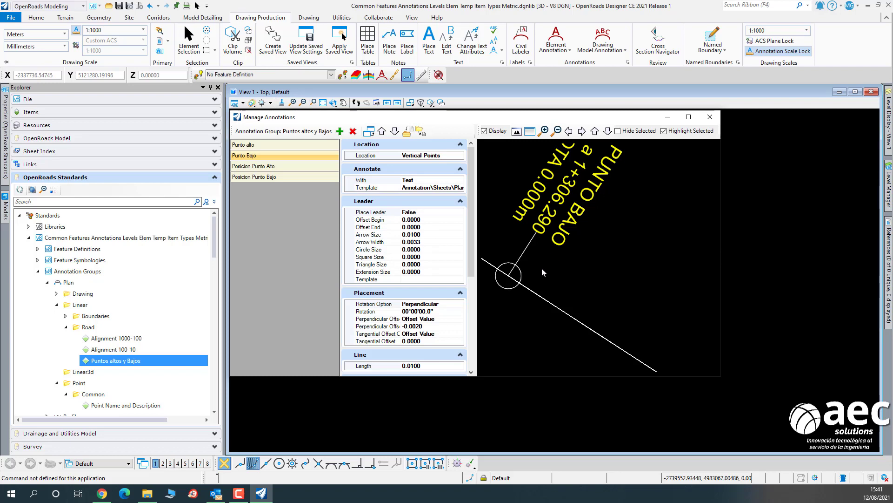
scroll(563, 192, down, 2)
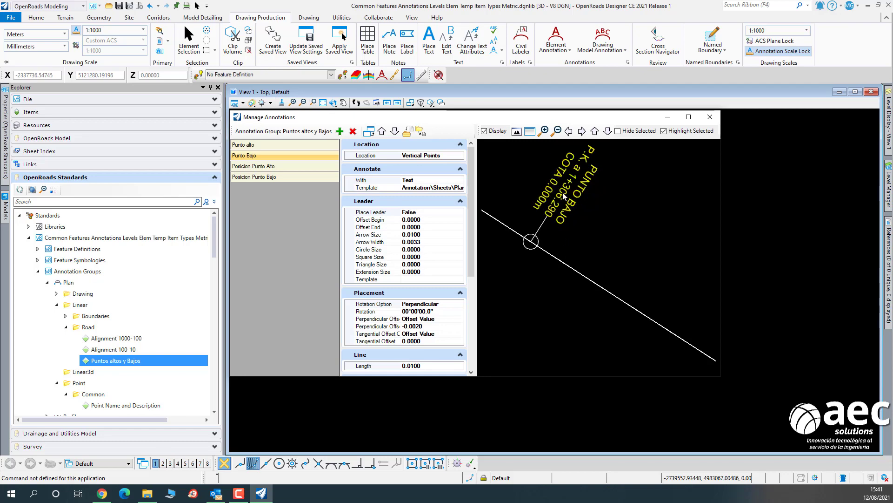
drag(471, 259, 469, 353)
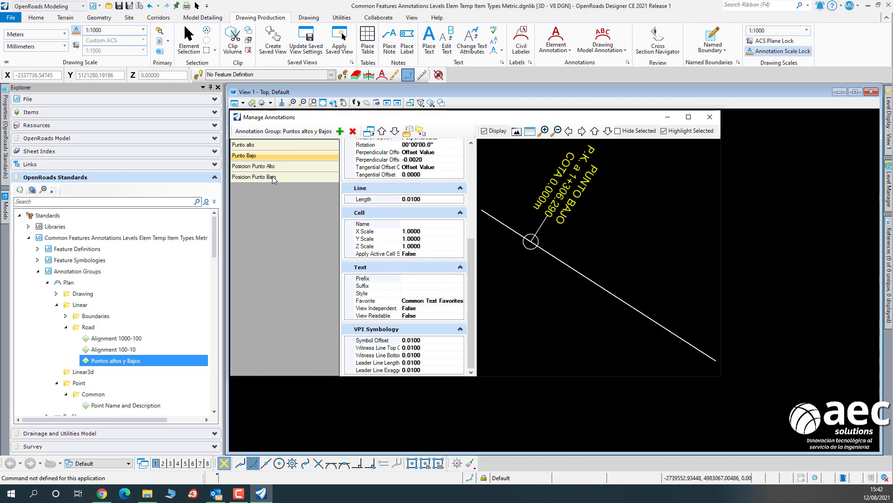
Examine the leader and line settings of the Posicion Punto Bajo annotation, and close the annotation manager.
click(287, 178)
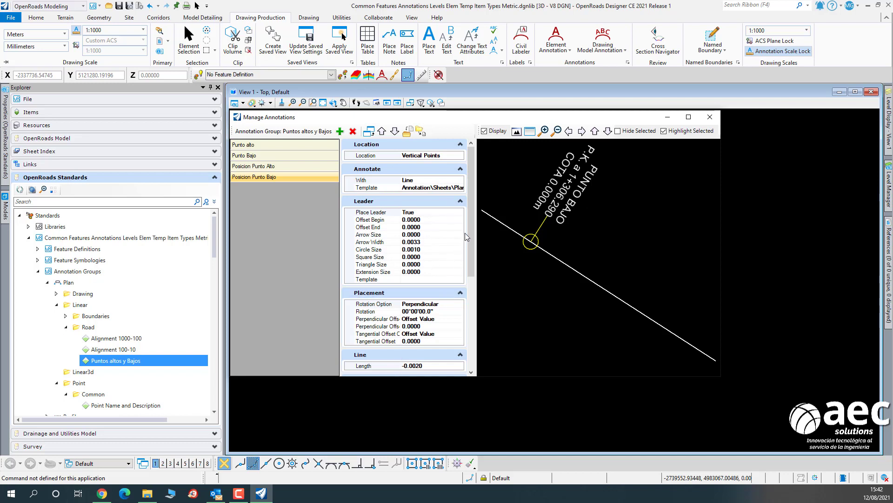
drag(471, 230, 471, 242)
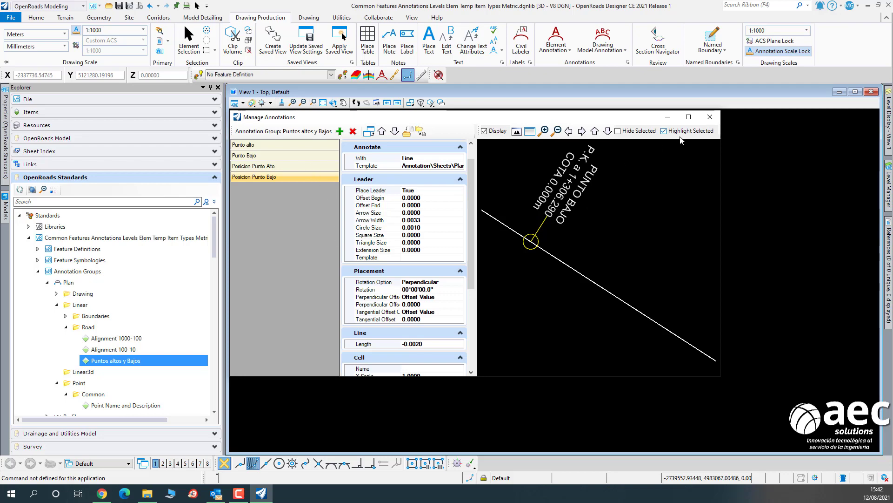
click(708, 118)
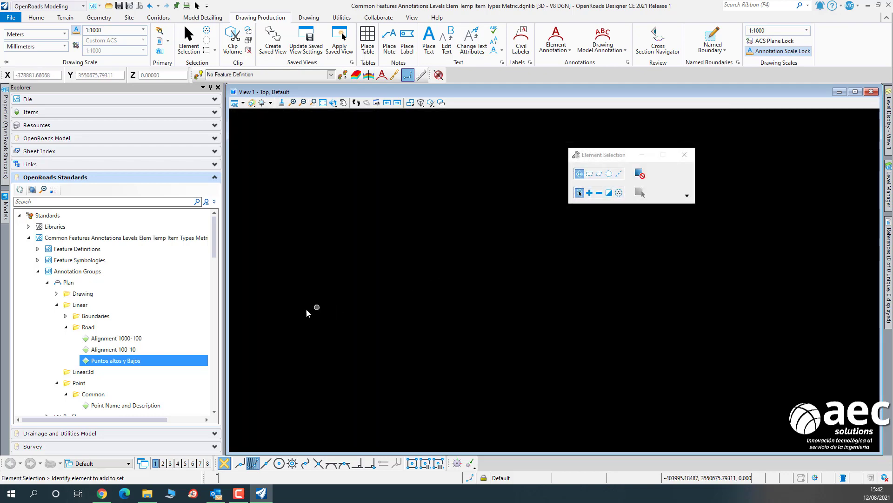
Open the annotation manager for the Alignment 100-10 group under the Road annotation groups.
click(143, 350)
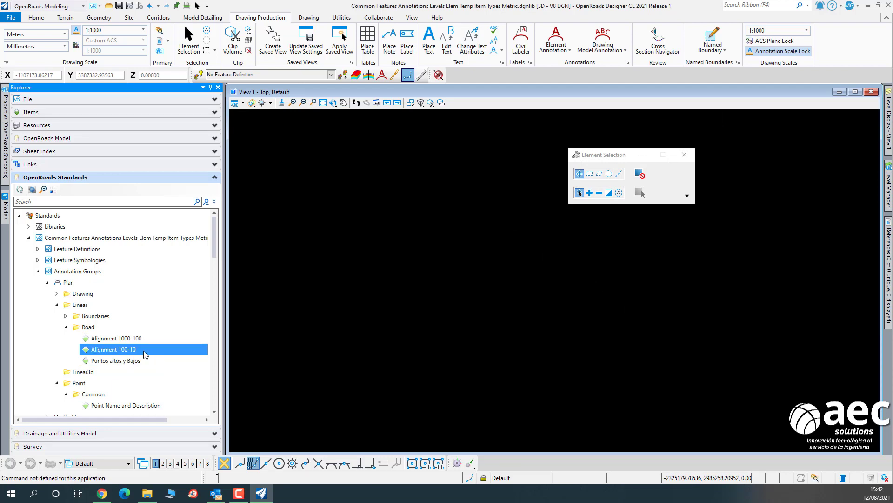
right_click(150, 352)
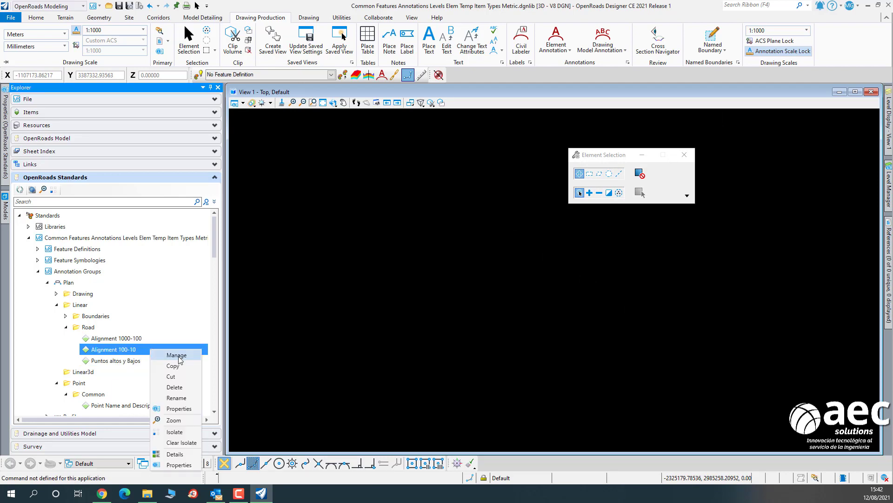
click(179, 357)
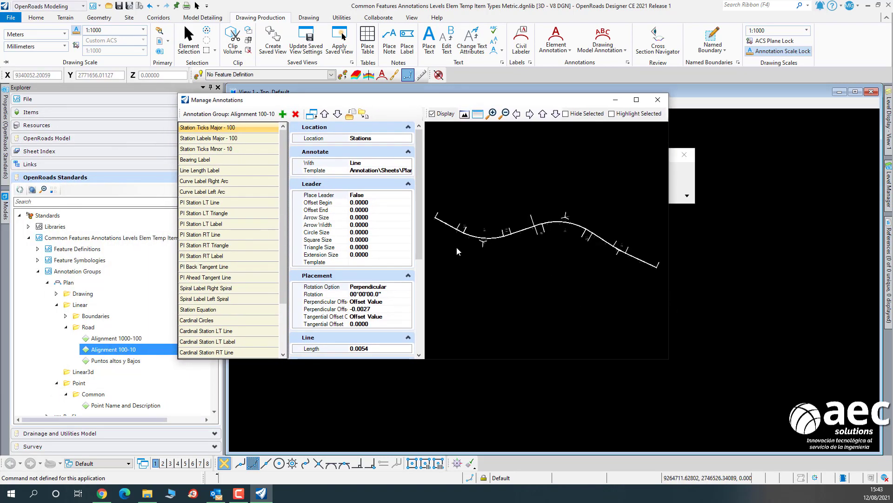
Examine the station option and interval in the location settings of the Station Ticks Major - 100 annotation.
scroll(111, 398, down, 2)
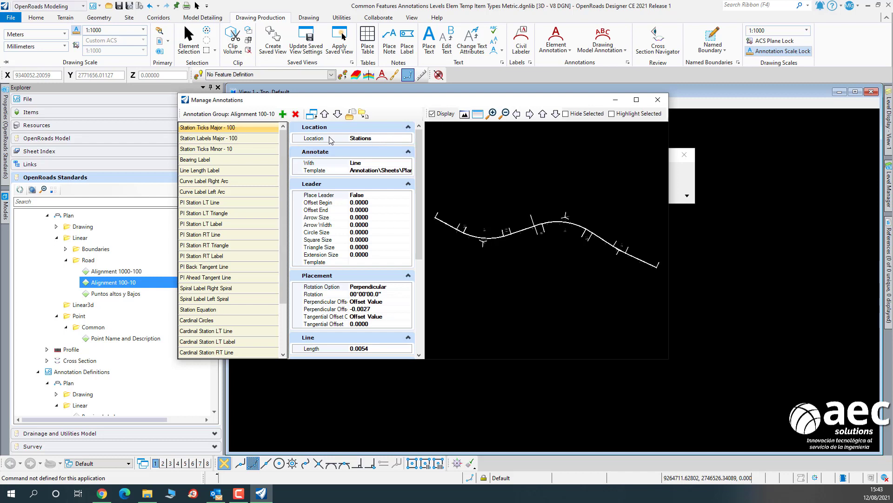
click(408, 139)
click(407, 139)
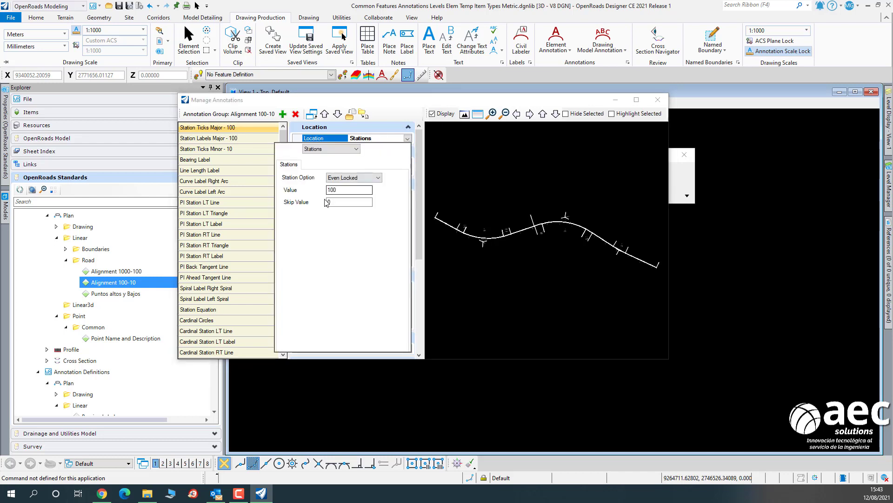
click(304, 98)
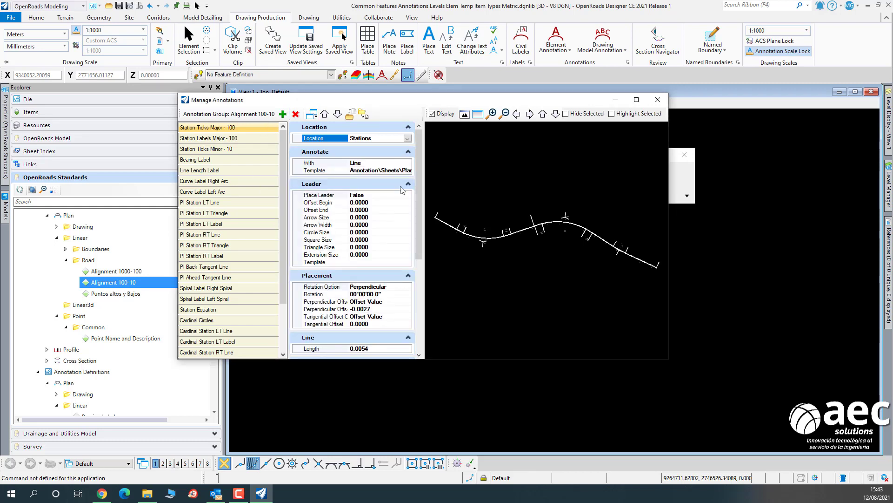
Turn on Highlight Selected and examine the major station ticks along the alignment in the annotation preview.
click(612, 114)
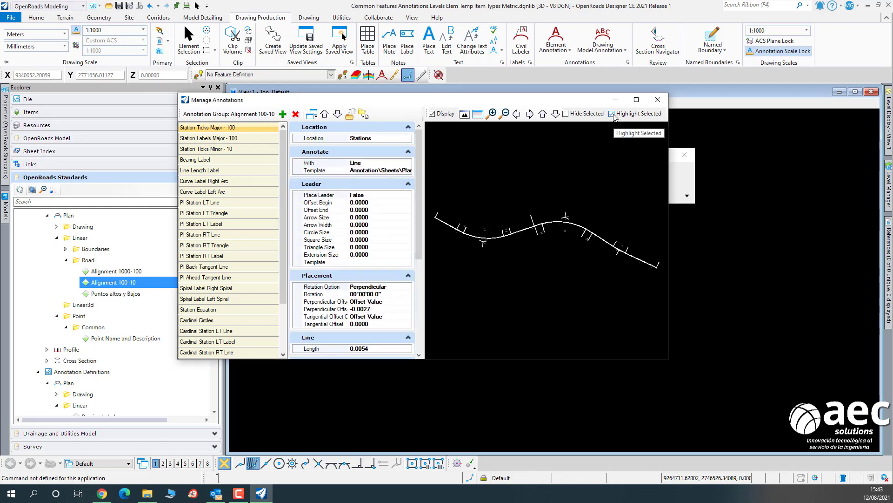
scroll(585, 189, down, 6)
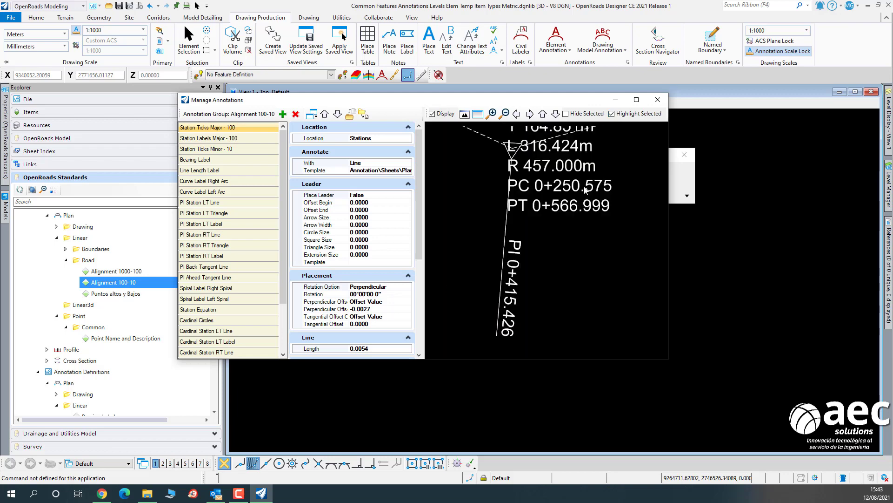
scroll(582, 170, up, 5)
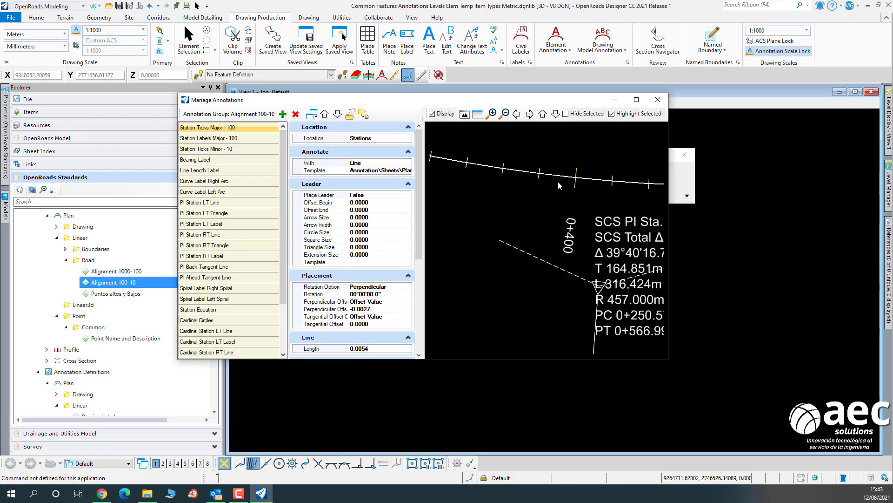
scroll(550, 189, down, 2)
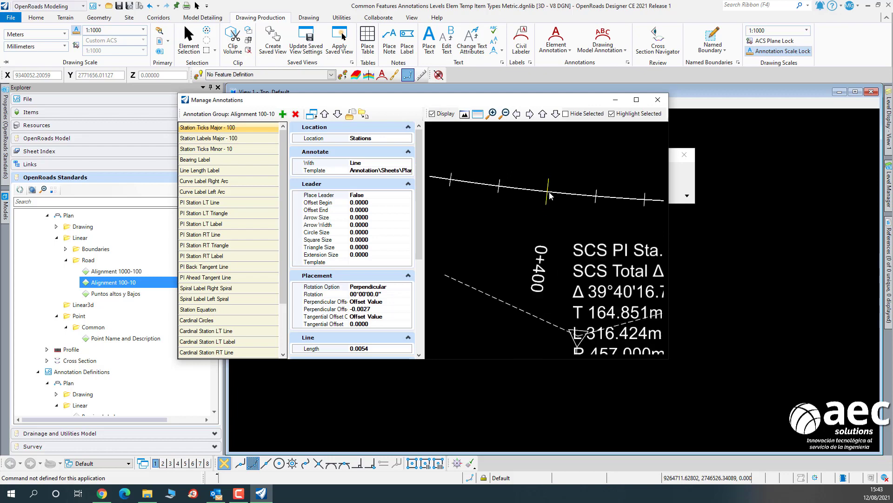
scroll(550, 188, down, 2)
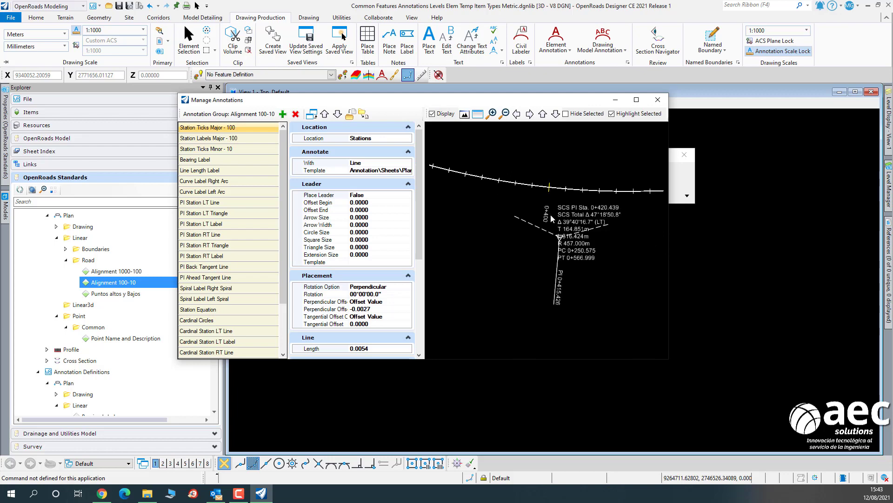
scroll(551, 214, down, 3)
scroll(612, 208, up, 1)
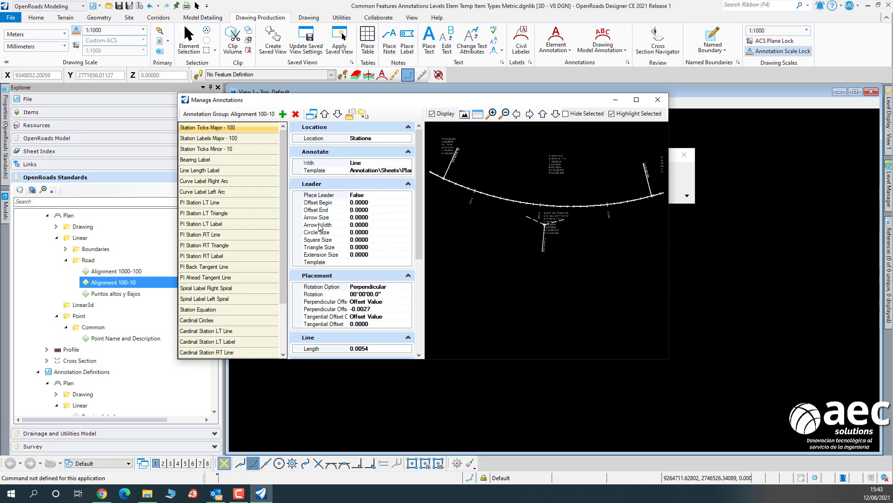
Select the Station Labels Major - 100 annotation and examine its preview label and text favorite setting.
click(211, 139)
scroll(541, 214, up, 4)
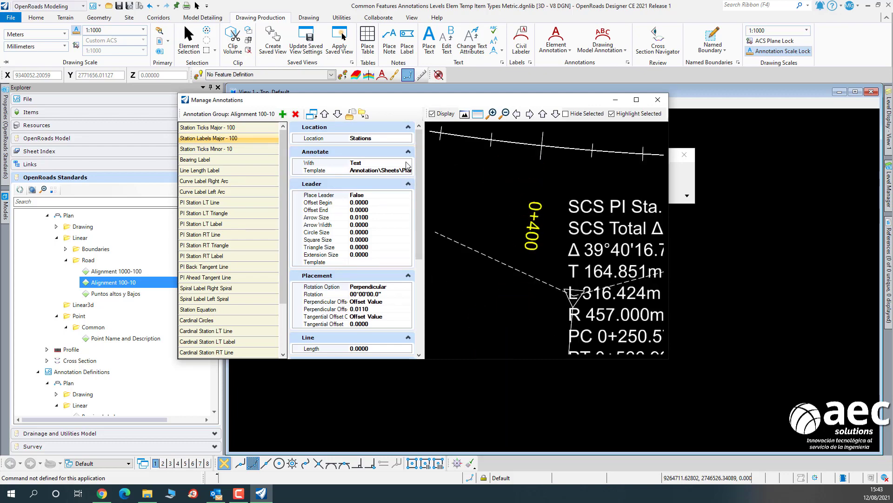
drag(422, 165, 434, 264)
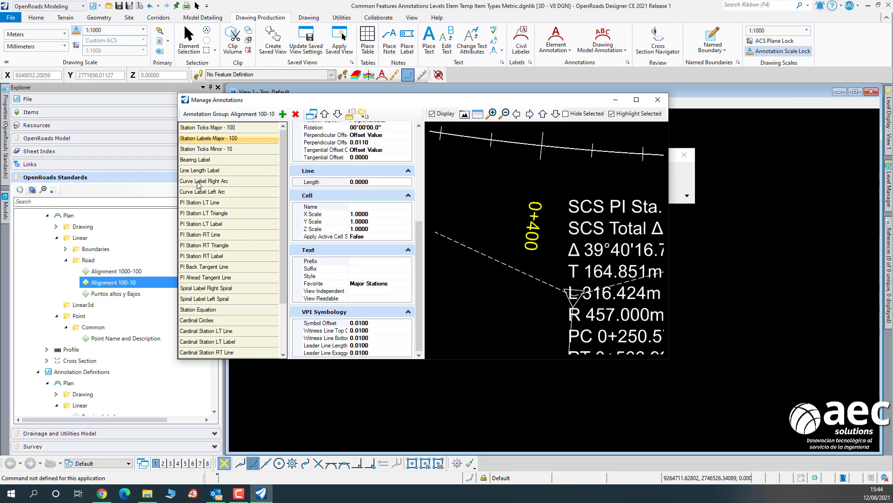
Examine the horizontal components and component position options in the location settings of the Curve Label Right Arc annotation.
click(231, 181)
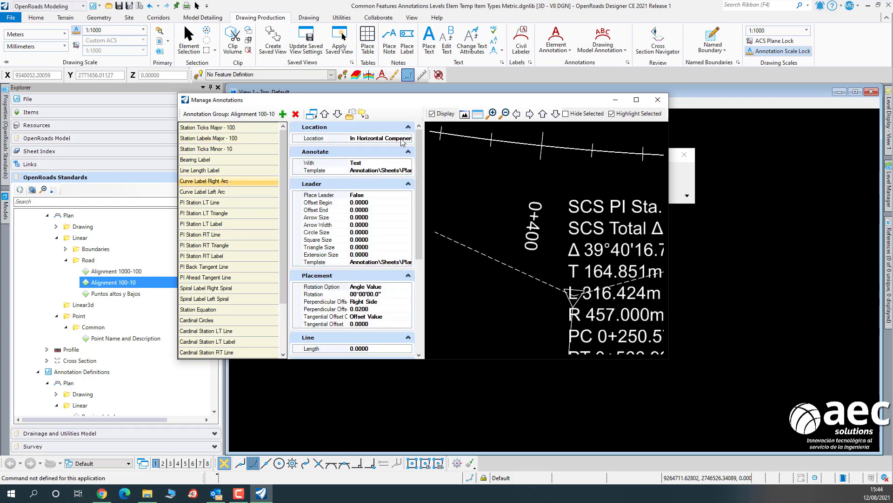
click(409, 139)
click(407, 138)
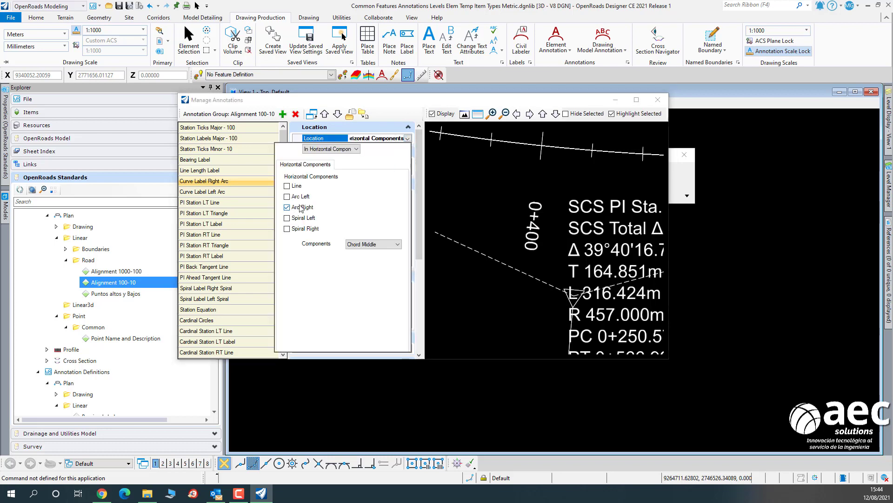
click(376, 247)
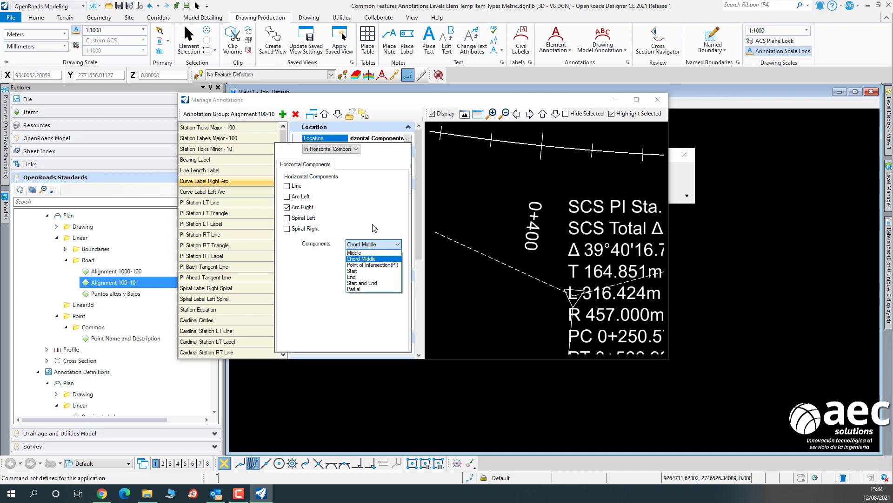
click(375, 223)
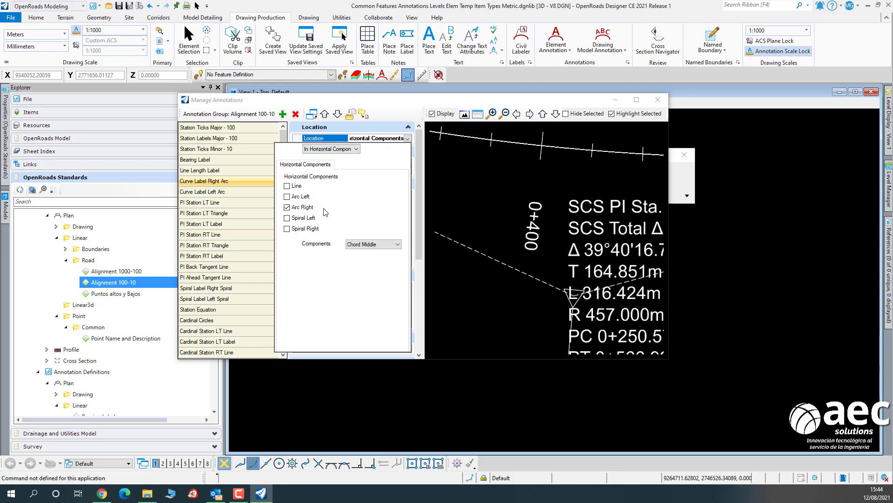
click(392, 108)
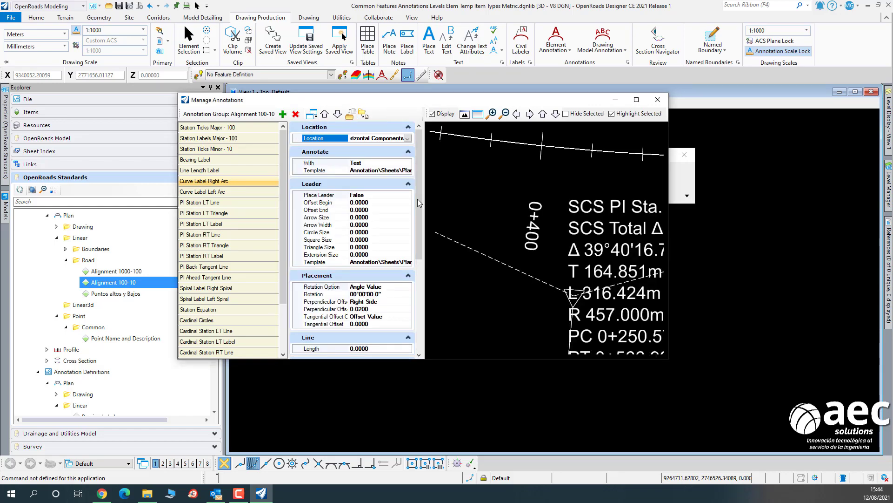
Examine the Curve Label Right Arc annotation's text favorite and its highlighted curve data label, and close the annotation manager.
scroll(417, 205, down, 2)
scroll(417, 204, down, 5)
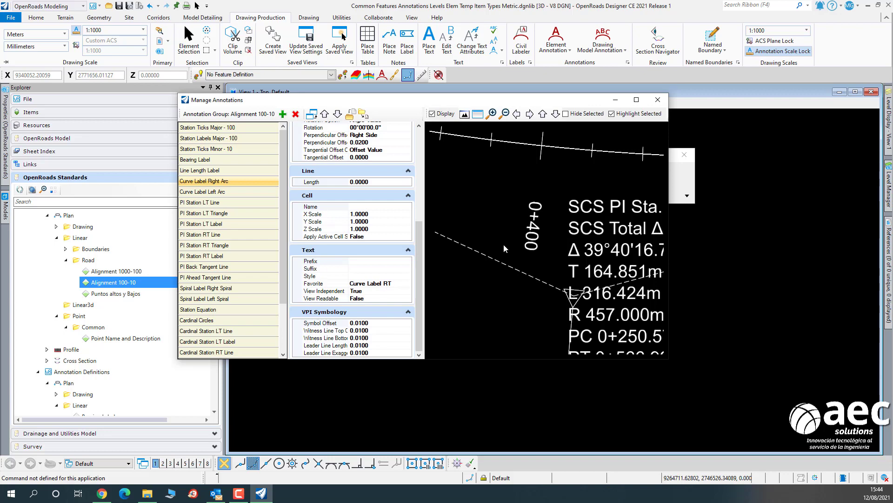
scroll(503, 244, down, 3)
scroll(504, 244, down, 3)
scroll(585, 231, up, 5)
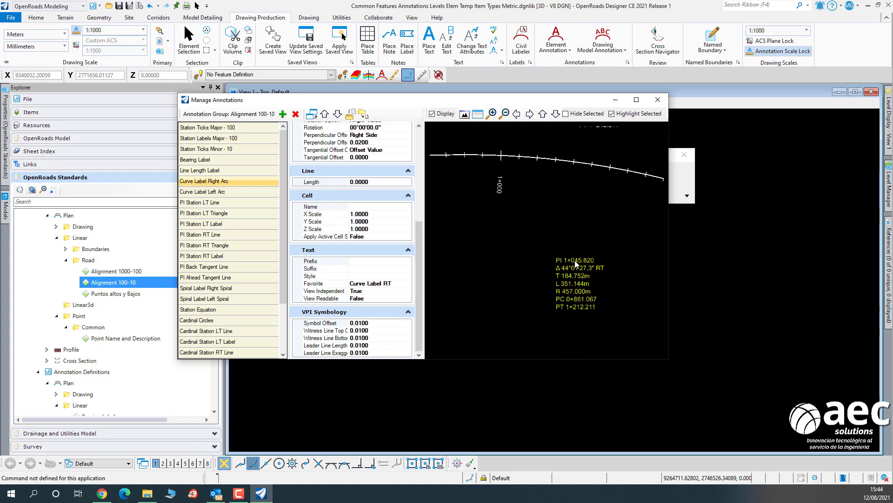
click(659, 104)
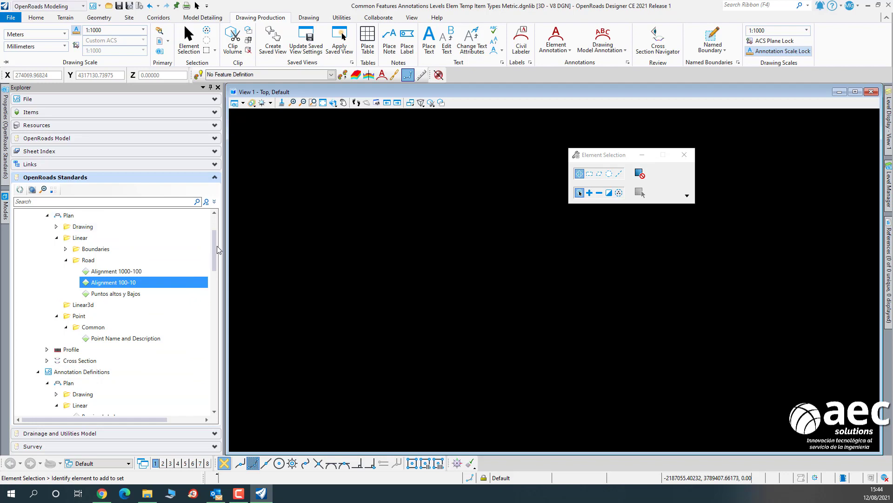
scroll(216, 255, up, 2)
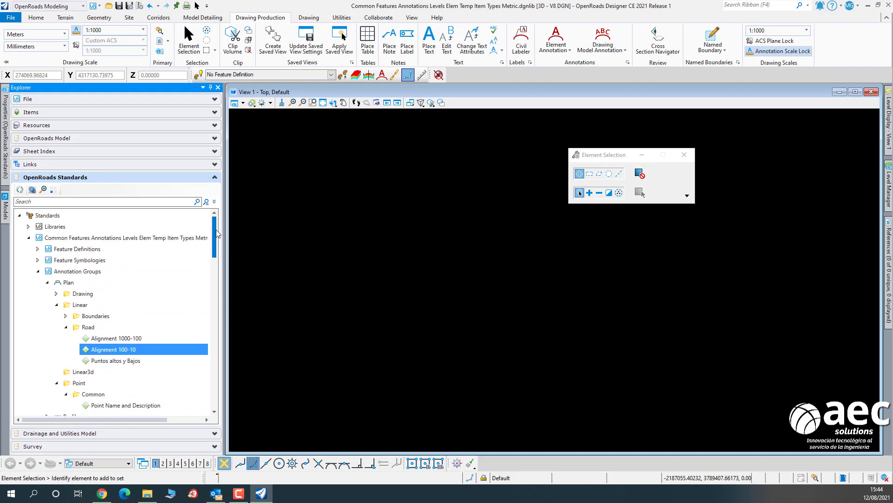
Collapse the Annotation Groups and Annotation Definitions branches of the standards tree and bring up the geometry tools.
click(38, 272)
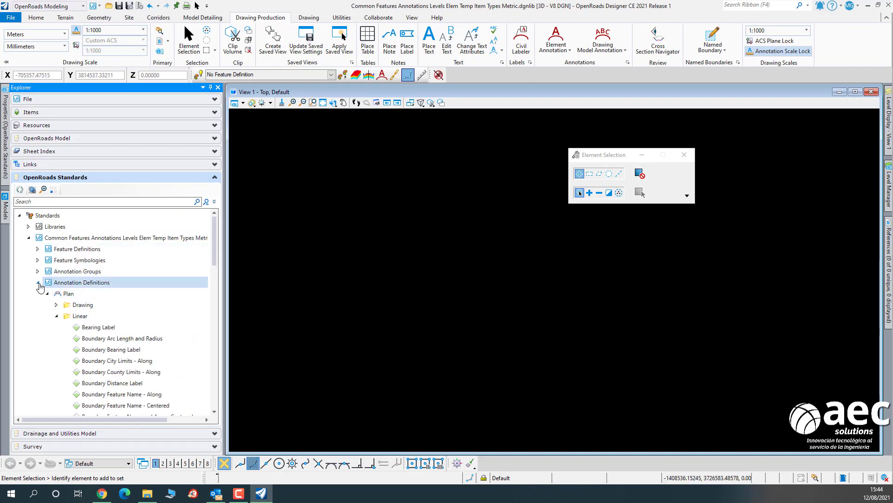
click(38, 282)
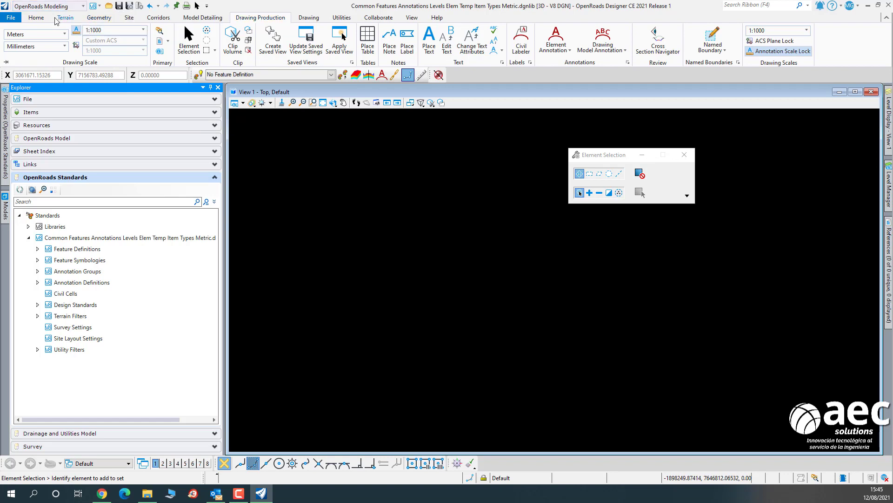
click(99, 19)
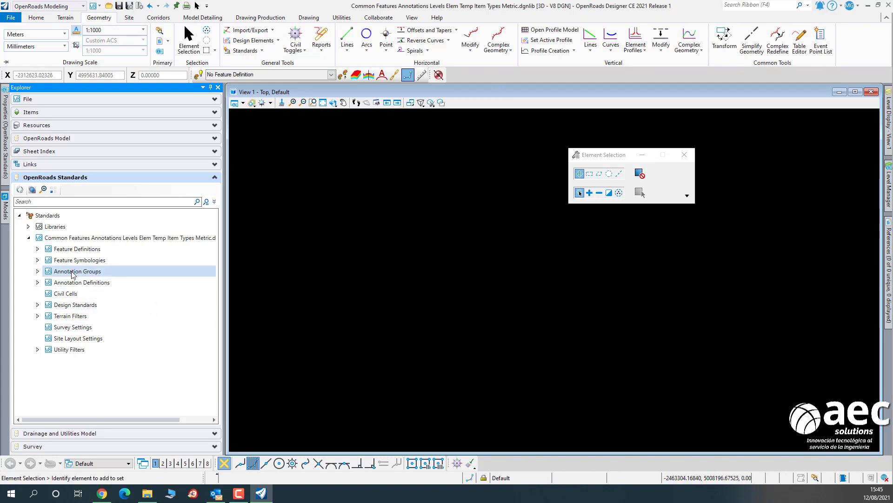
Select the Geom_Baseline 100-10 symbology under the linear road alignment feature symbologies and examine its properties.
click(38, 260)
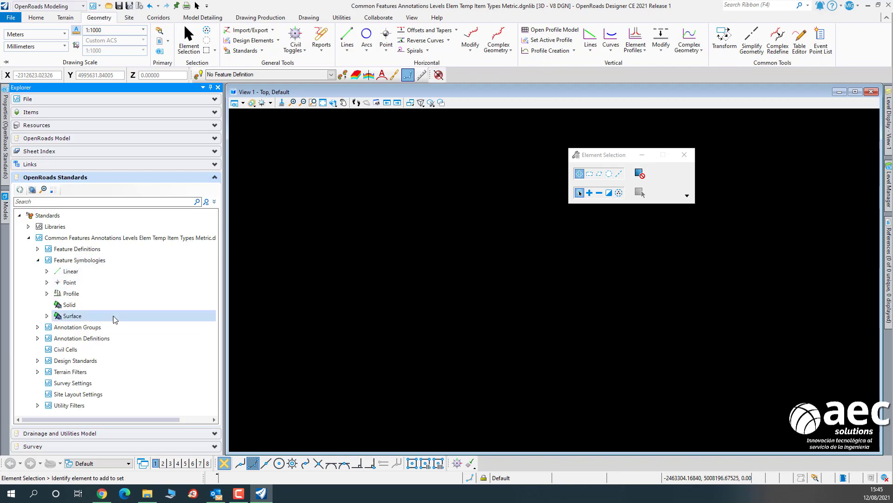
click(47, 272)
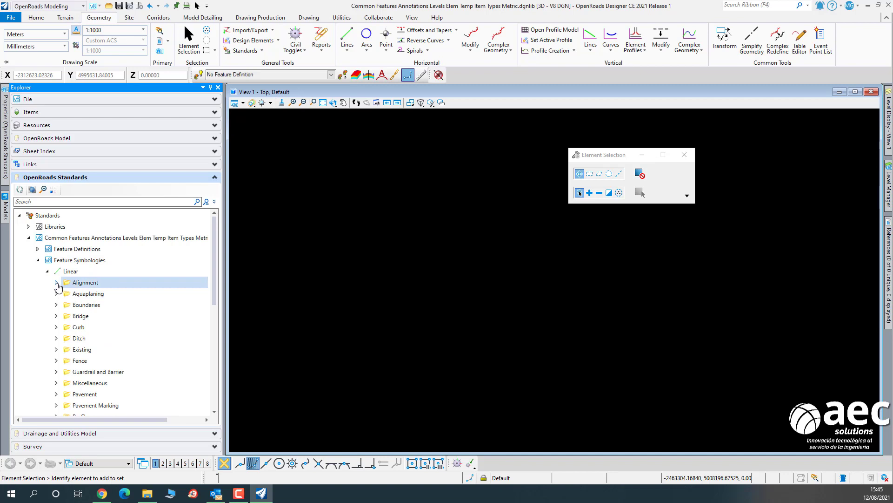
click(57, 282)
click(65, 294)
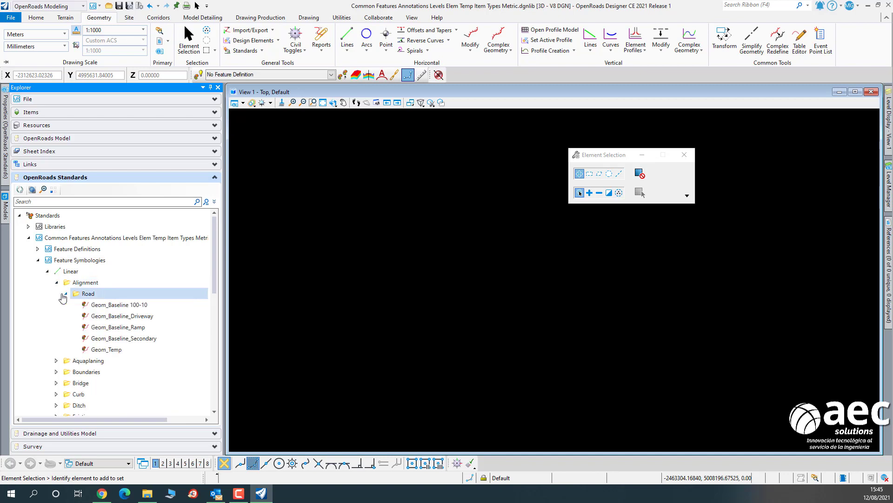
click(146, 307)
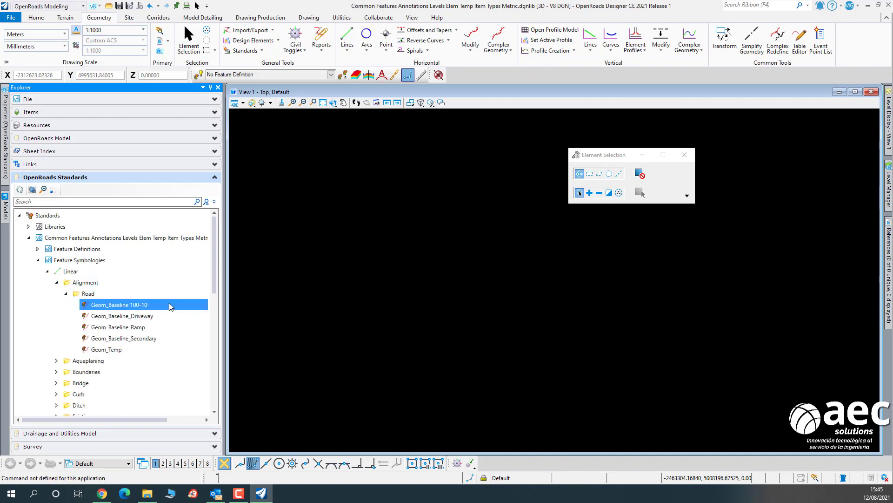
mouse_move(4, 145)
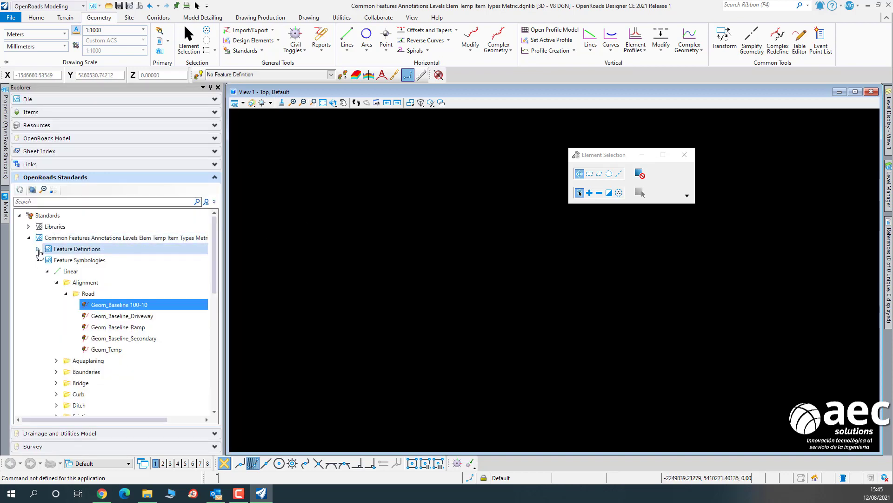
Select the Geom_Baseline feature definition under the road alignments and examine its properties.
click(38, 249)
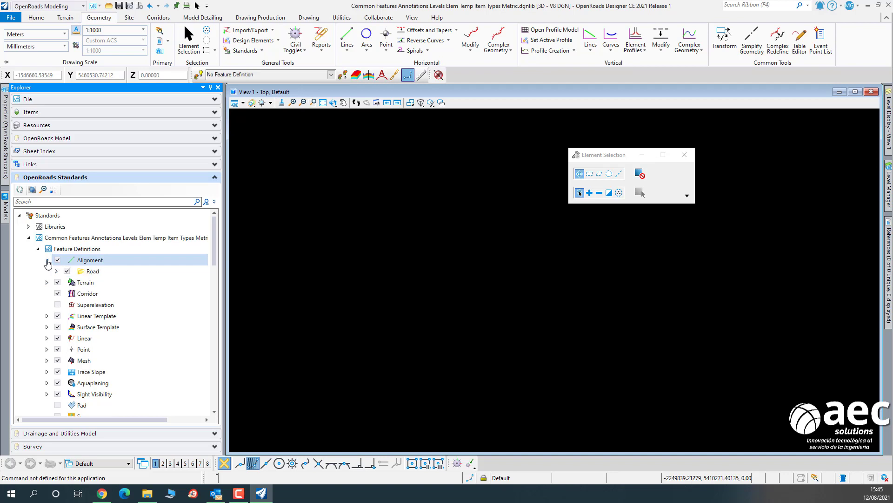
click(47, 260)
click(57, 271)
click(112, 283)
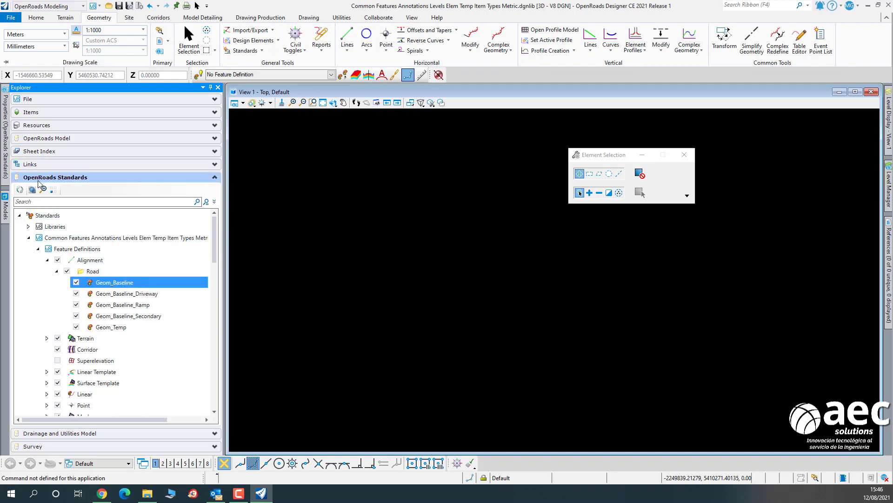
click(7, 159)
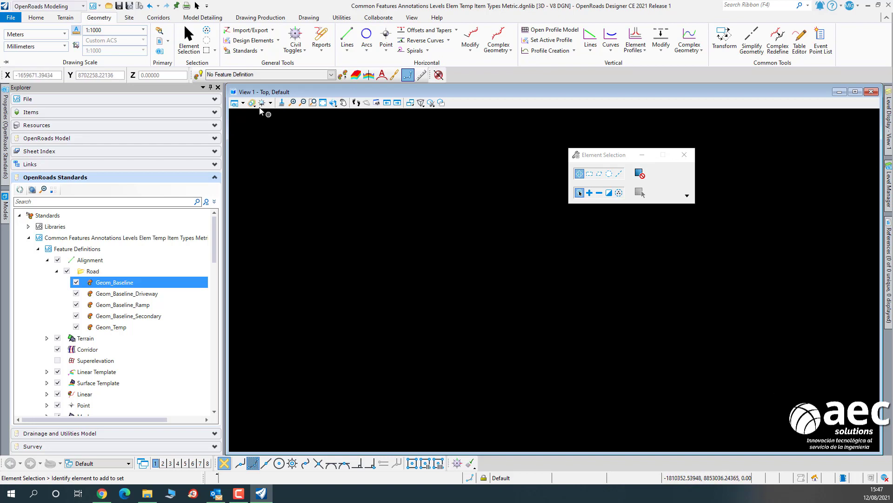
Collapse the Explorer to free the view and make the road alignment definition Geom_Baseline the active feature definition.
click(211, 87)
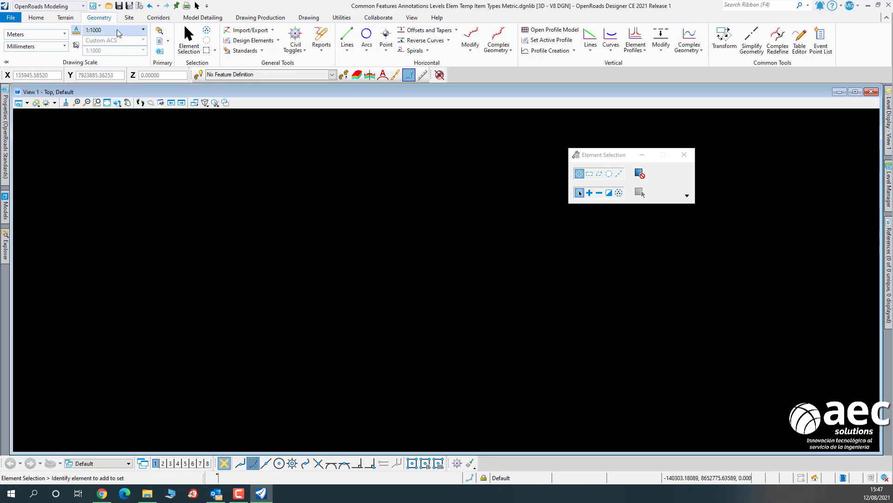
click(331, 75)
click(211, 93)
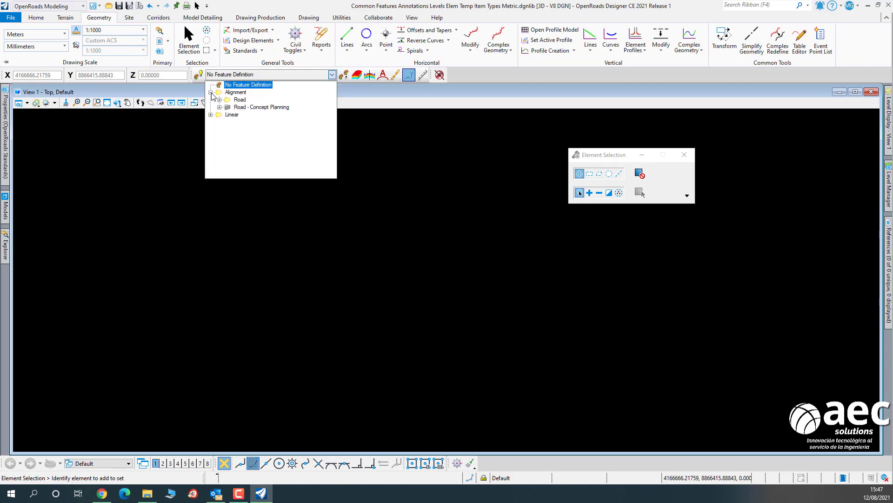
click(219, 100)
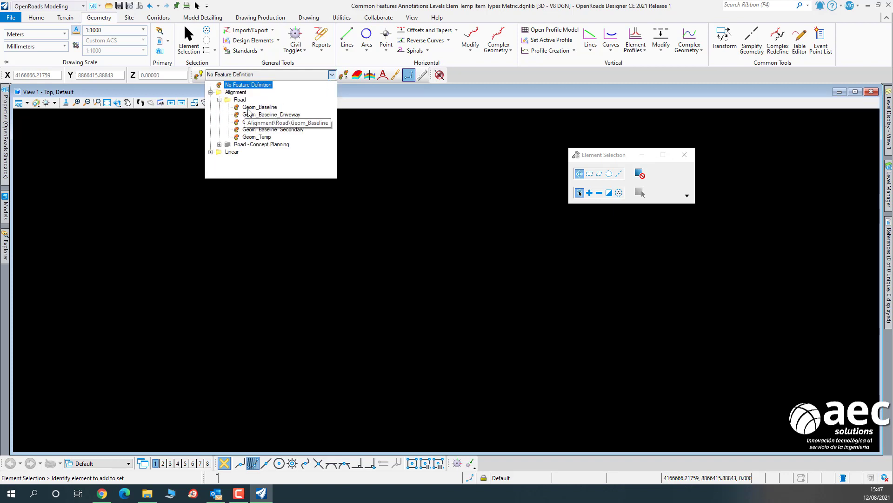
click(248, 110)
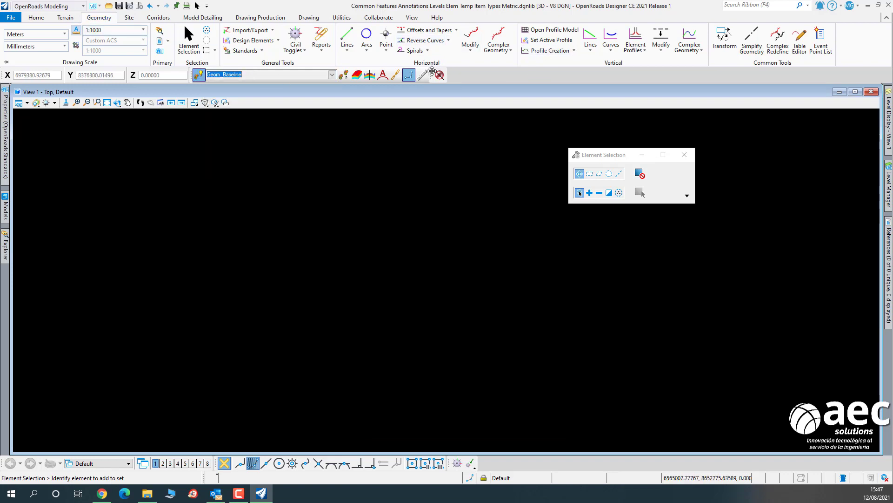
Draw a four-point Complex By PI alignment with 350 m radii, 60 m spirals and legs of about 702, 627 and 600 m.
click(500, 37)
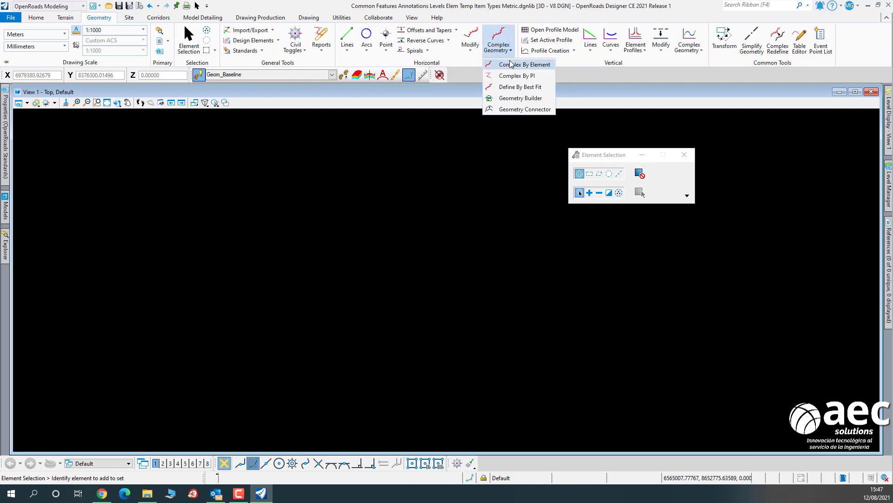
click(517, 75)
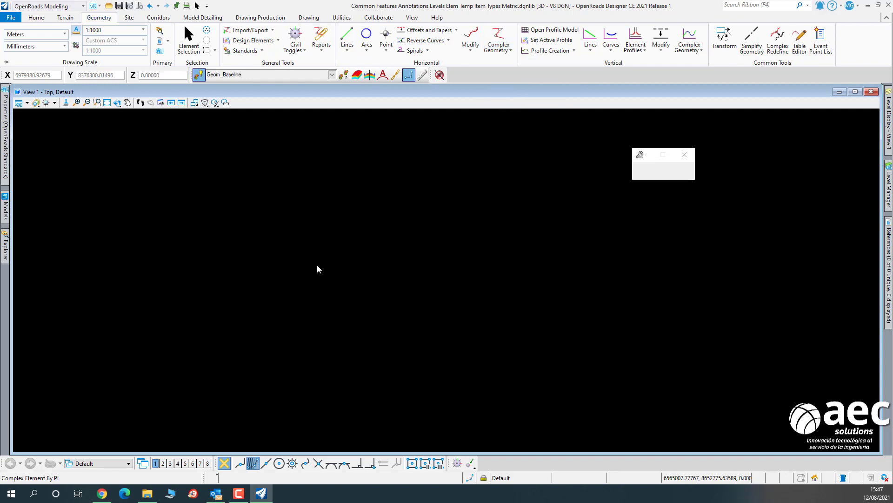
click(197, 306)
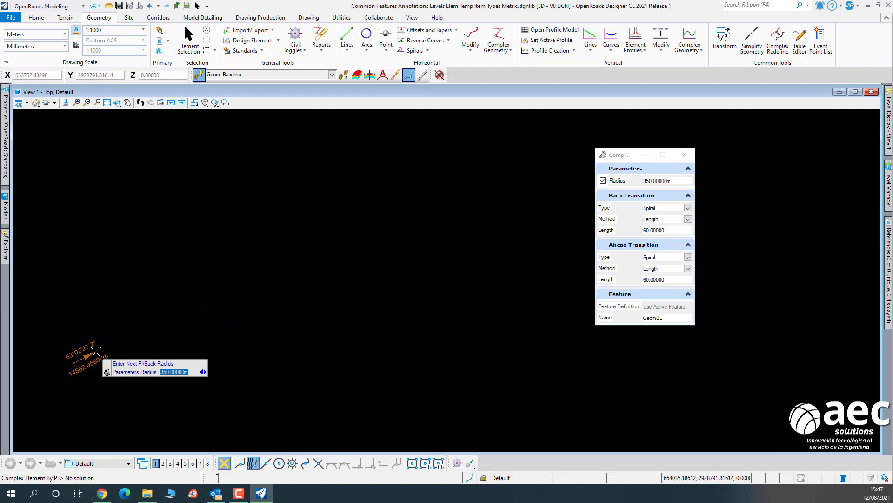
middle_drag(102, 351, 245, 278)
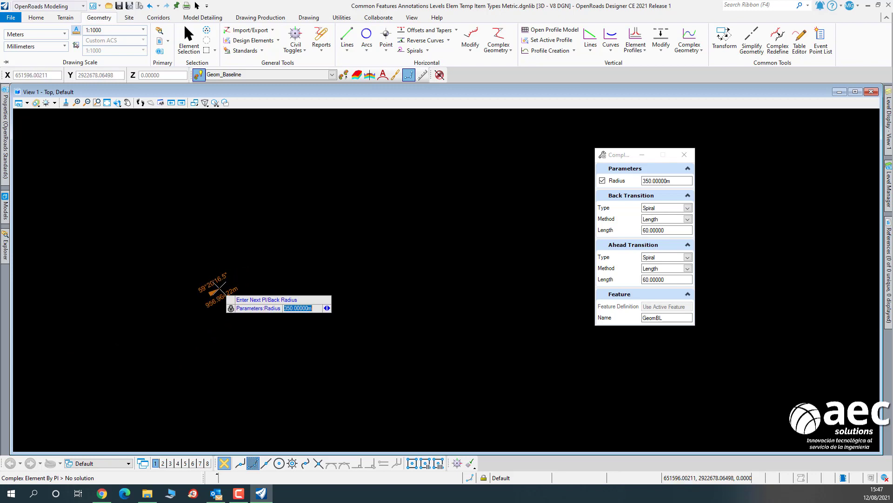
scroll(202, 302, up, 5)
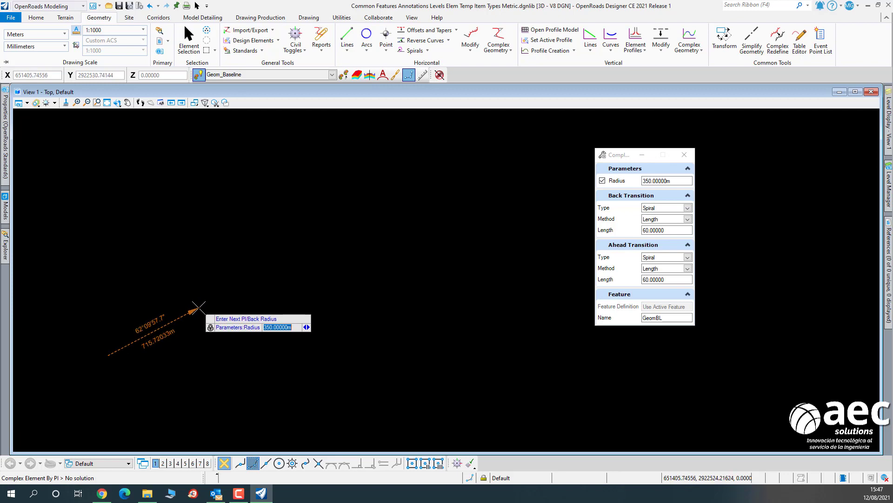
click(198, 309)
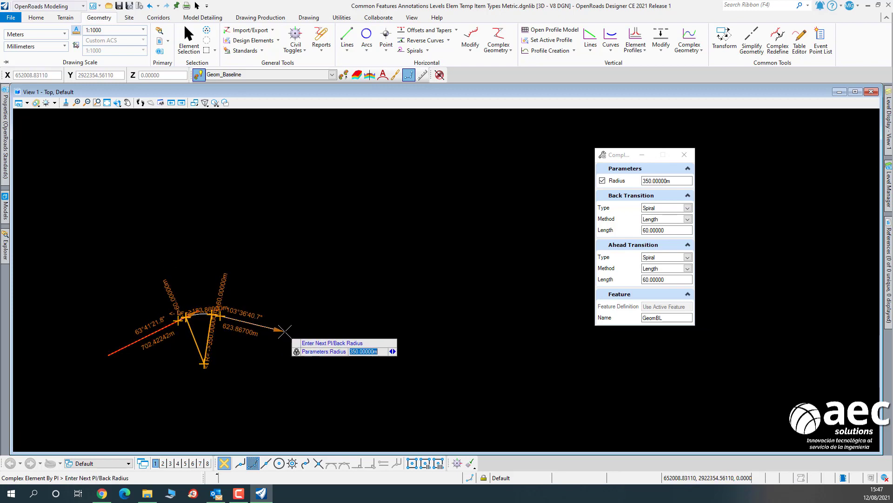
click(284, 331)
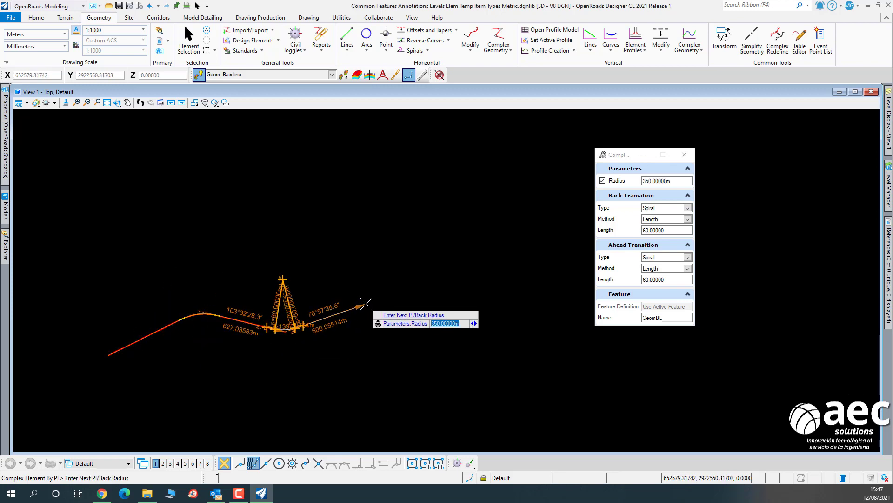
click(367, 303)
right_click(366, 304)
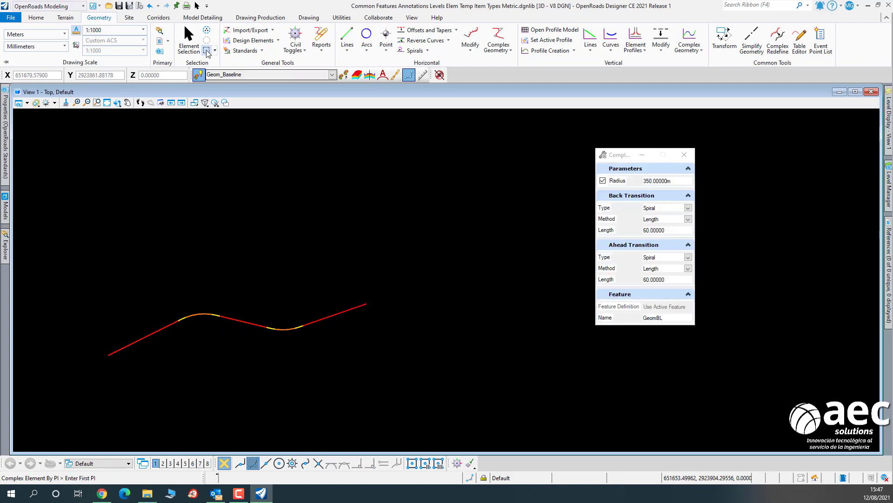
Select the new alignment, examine its properties and clear the selection.
click(188, 41)
middle_drag(328, 359, 419, 307)
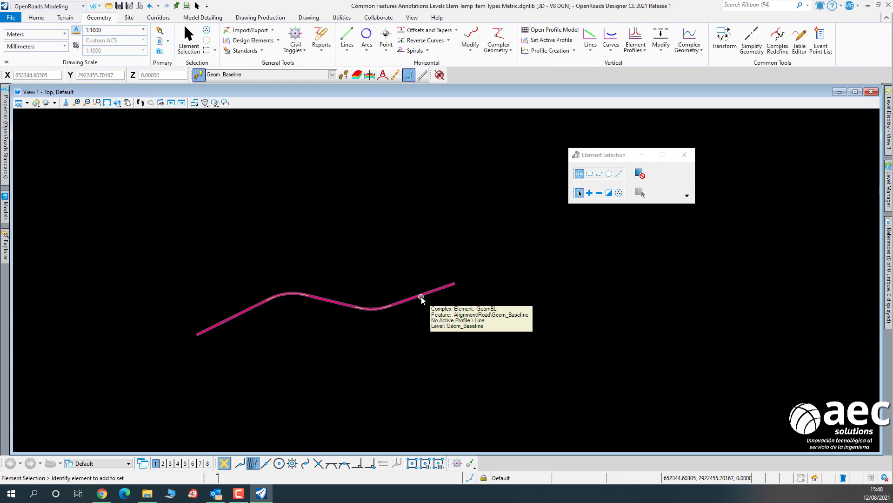
click(422, 298)
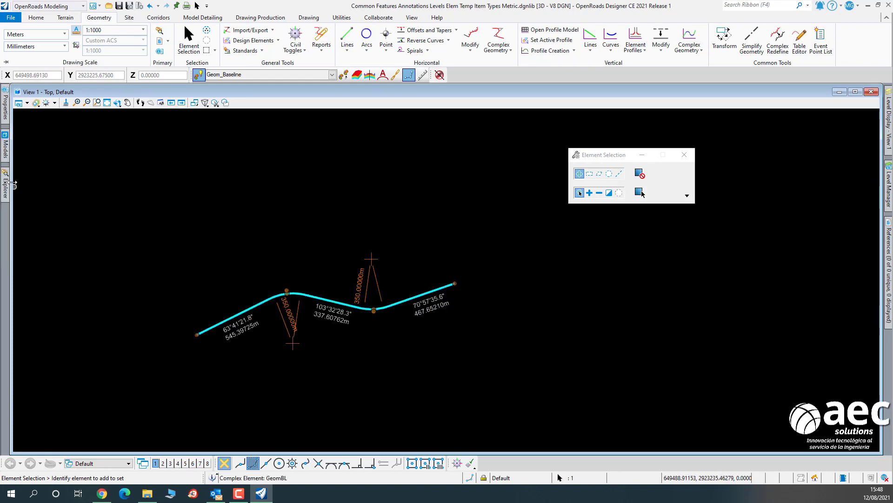
mouse_move(8, 116)
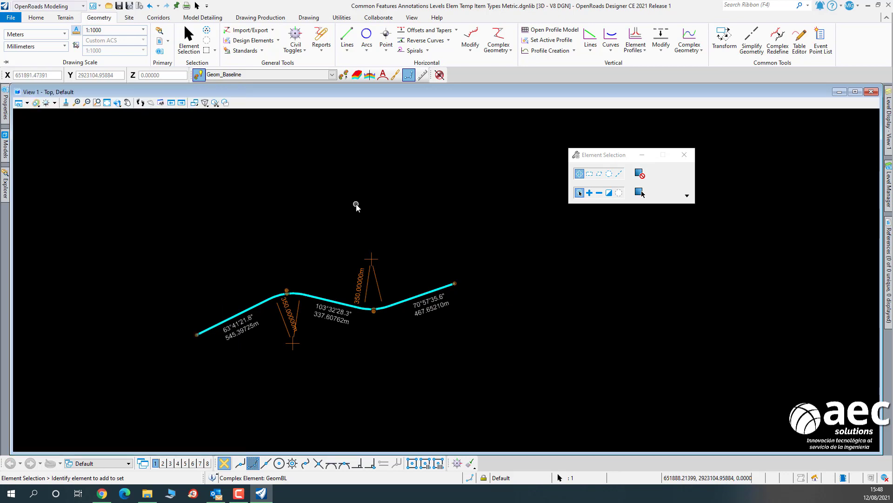
click(356, 203)
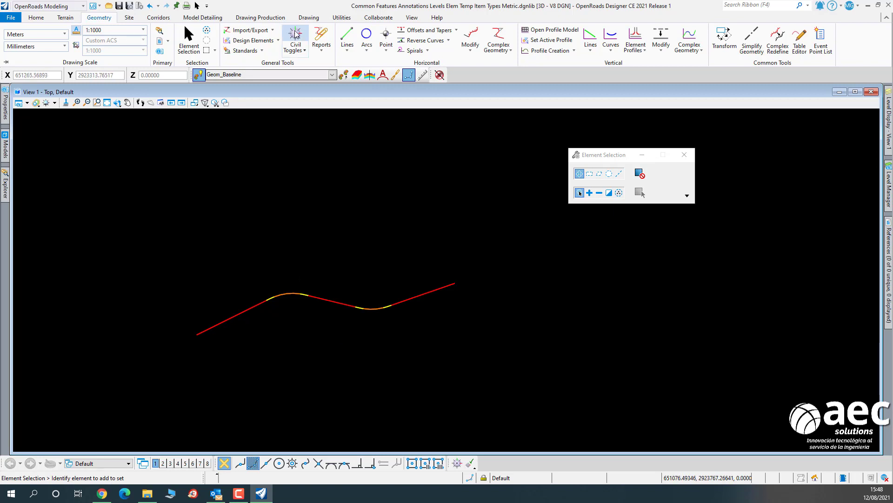
Annotate the new alignment using Annotate Element with Override Annotation Group turned off.
click(263, 17)
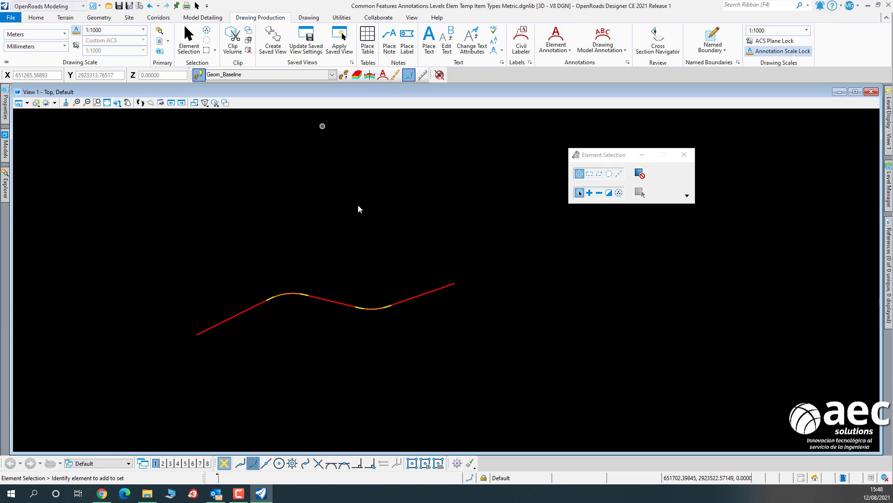
scroll(280, 313, up, 3)
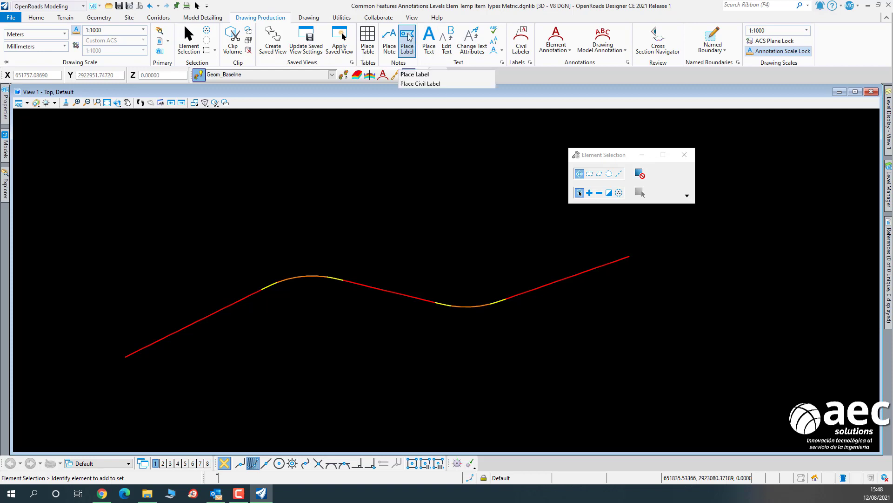
click(557, 53)
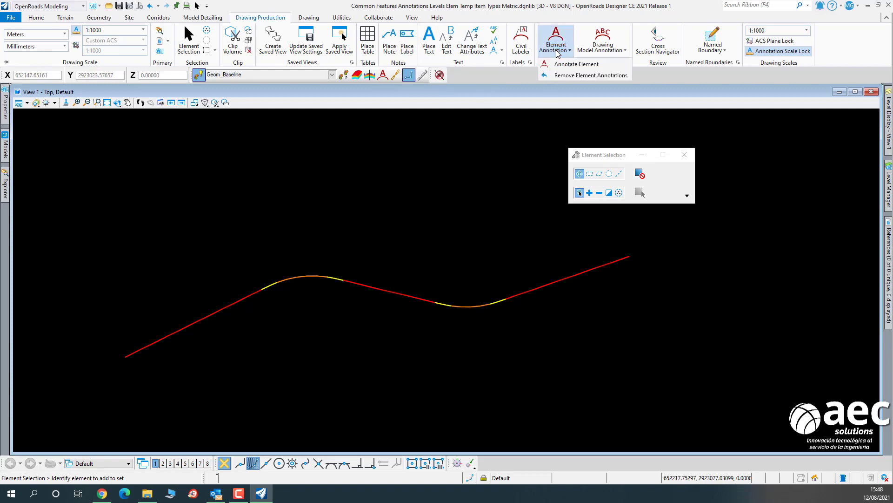
click(567, 65)
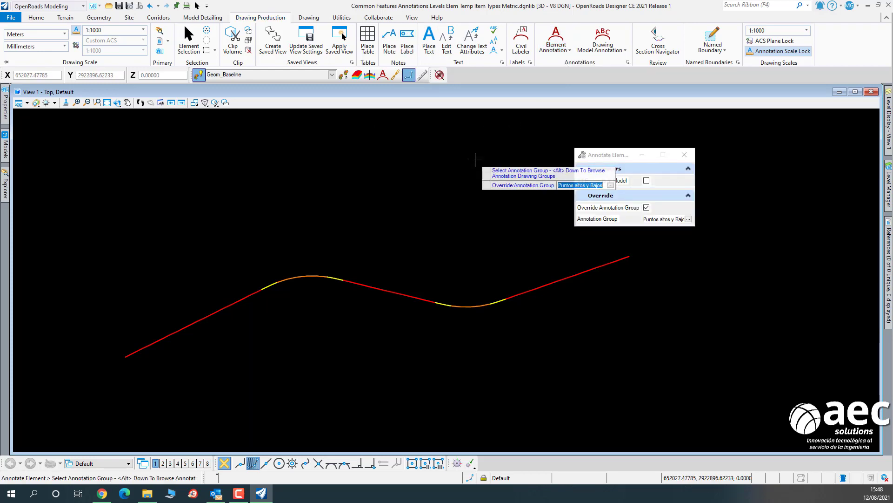
click(647, 208)
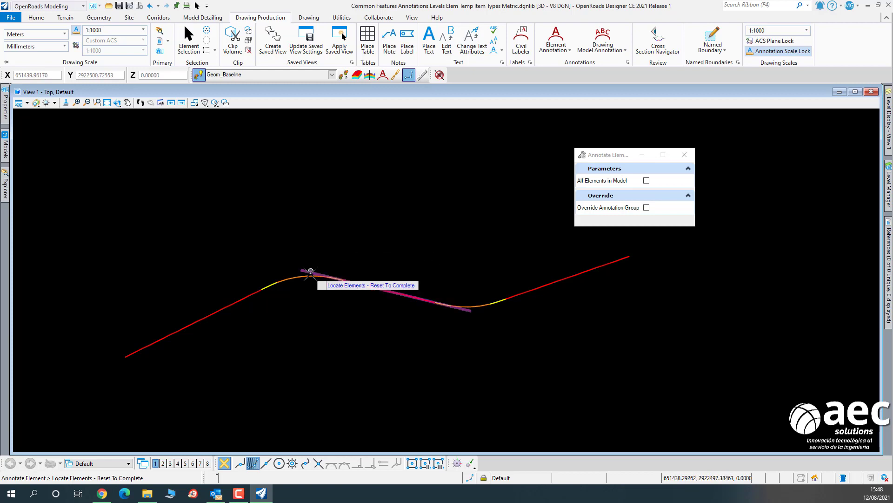
right_click(326, 224)
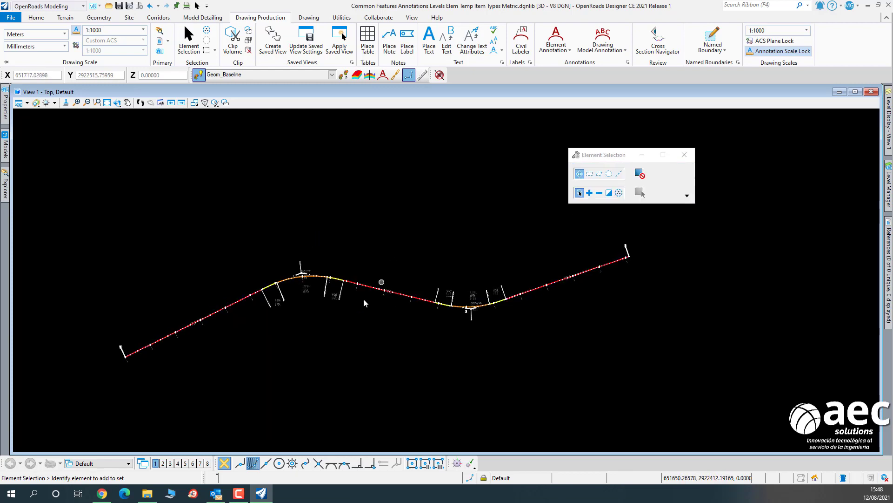
Examine the curve data, cardinal station labels and station ticks placed along the annotated alignment.
scroll(332, 265, up, 4)
scroll(333, 265, down, 6)
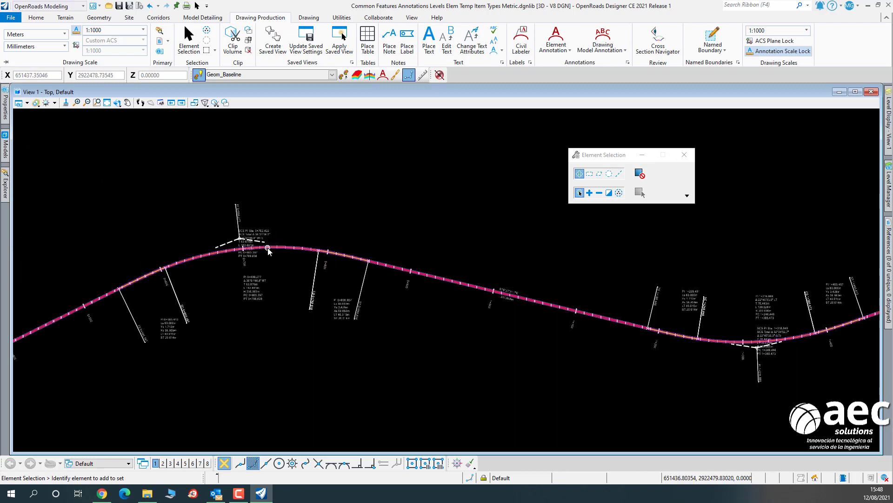
scroll(268, 248, up, 4)
scroll(268, 248, down, 2)
scroll(325, 274, down, 1)
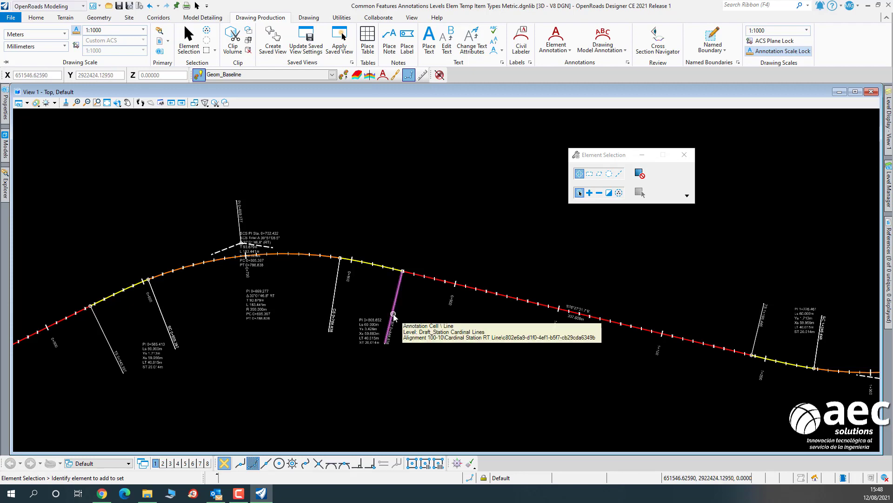
Toggle the Text display of View 1 off and back on to compare the annotation lines with and without their labels.
click(27, 104)
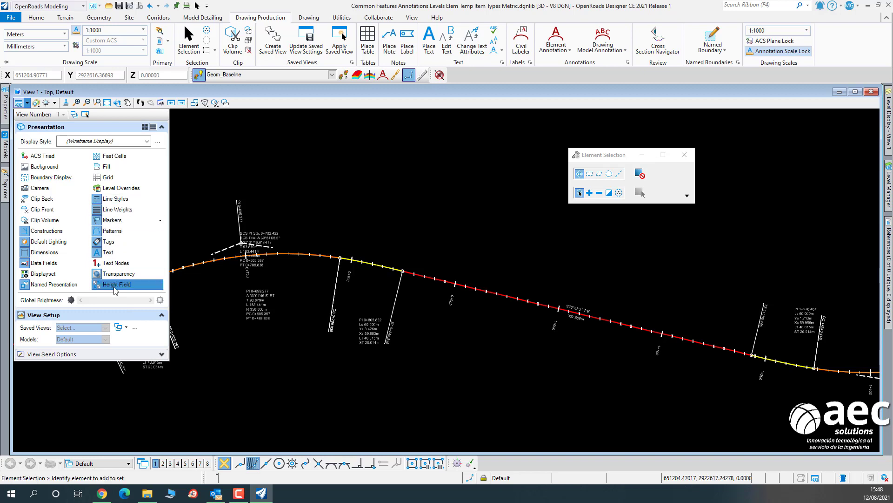
click(111, 252)
click(114, 255)
click(114, 255)
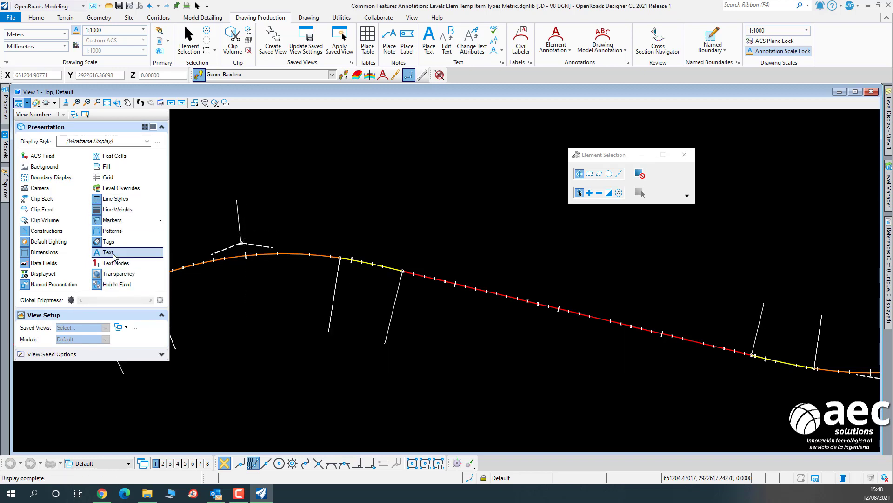
click(114, 255)
click(114, 255)
click(114, 255)
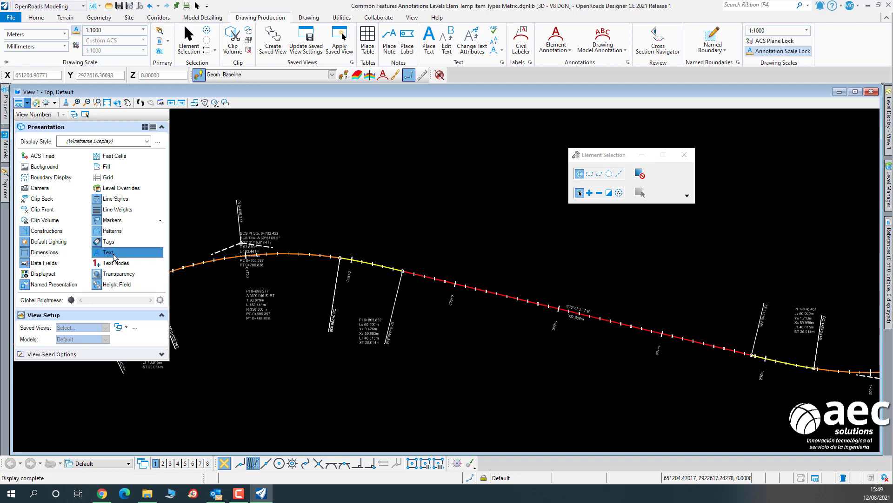
click(114, 255)
click(114, 254)
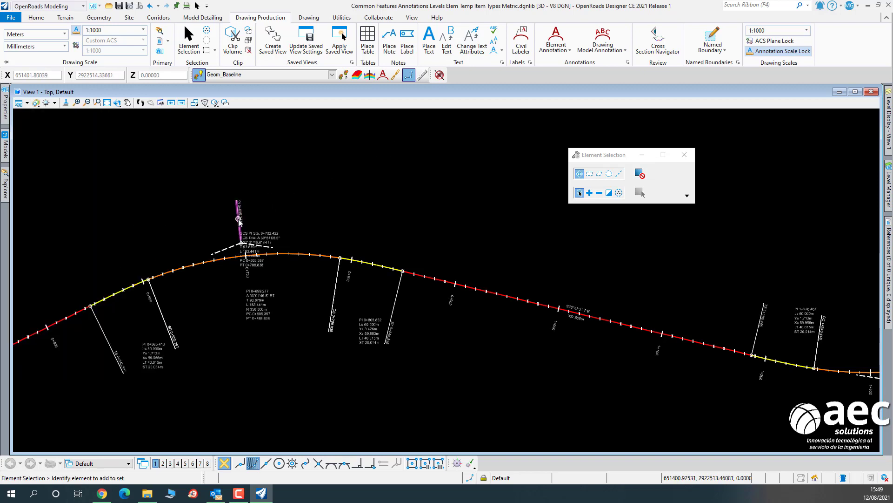
Move the SCS PI curve data label clear of the curve, beside the PI 0+699.277 line, and clear the selection.
scroll(238, 219, up, 4)
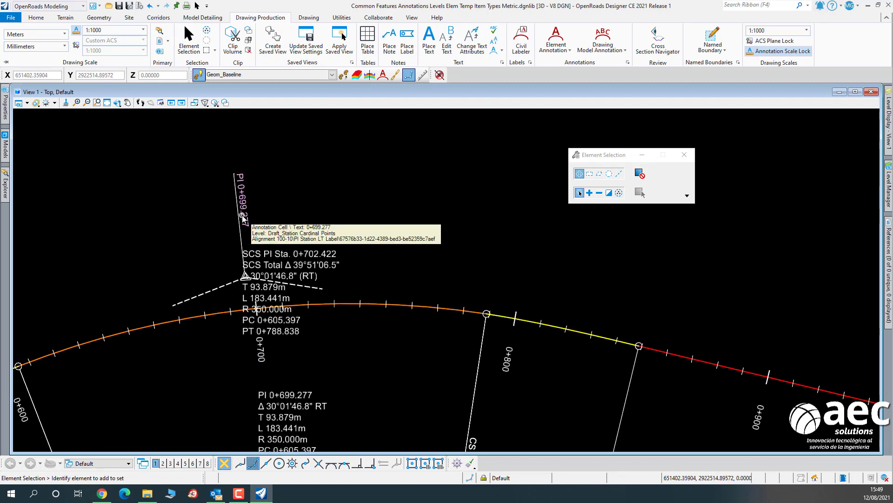
scroll(377, 188, down, 4)
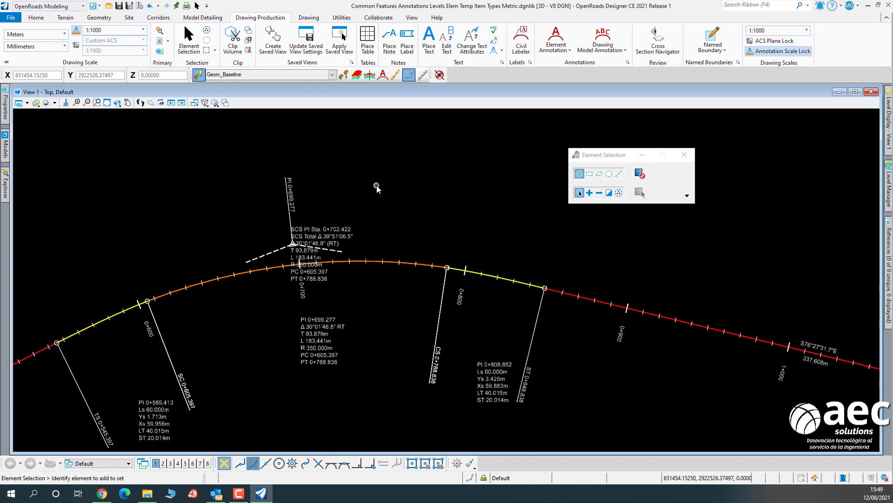
scroll(340, 274, up, 3)
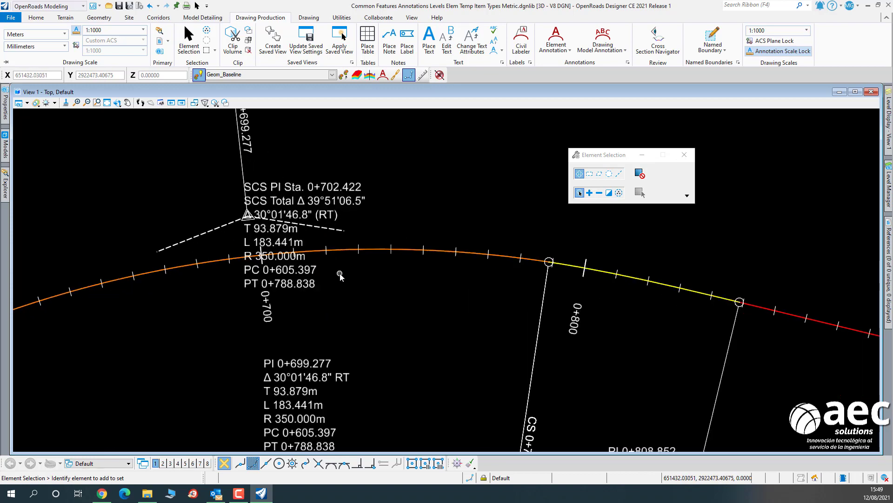
scroll(340, 274, down, 1)
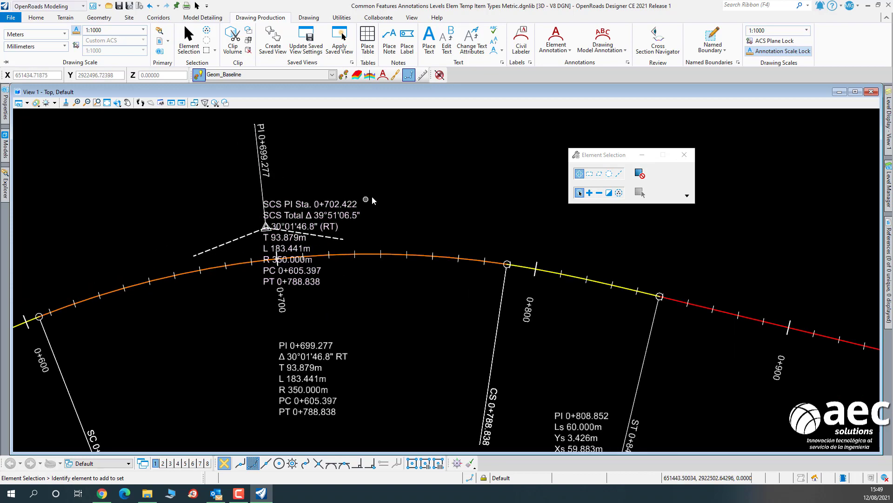
click(309, 243)
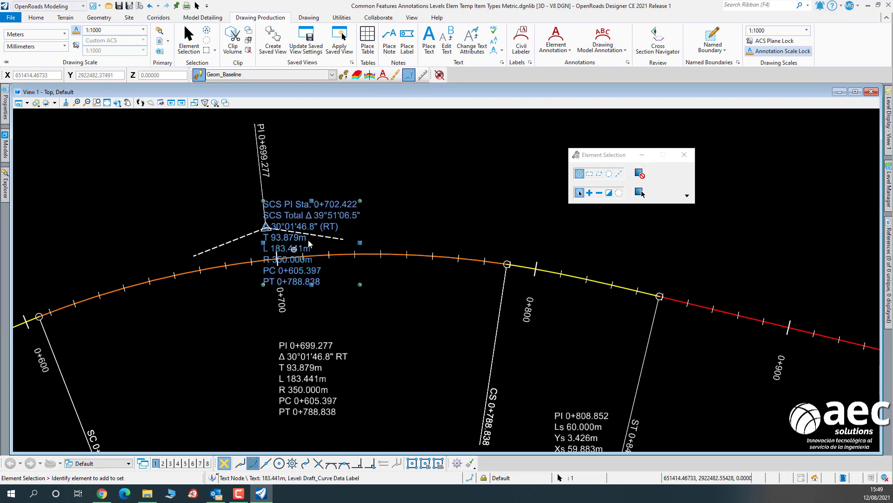
drag(300, 219, 195, 185)
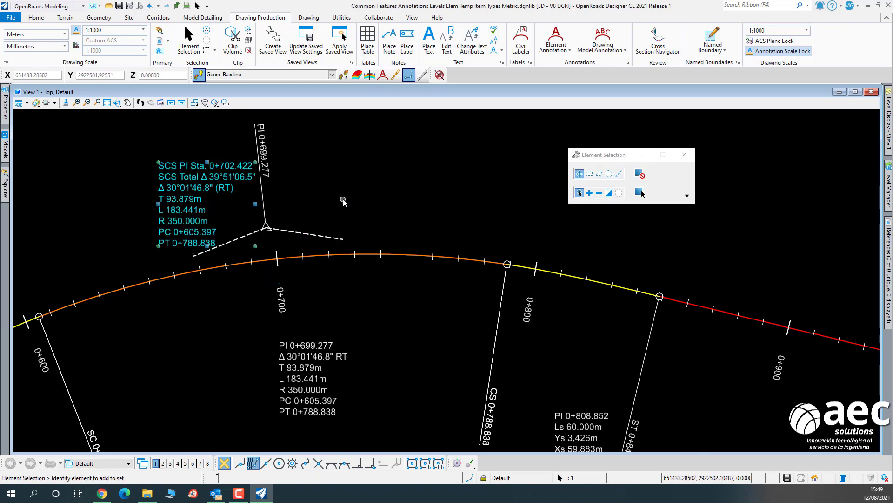
click(378, 197)
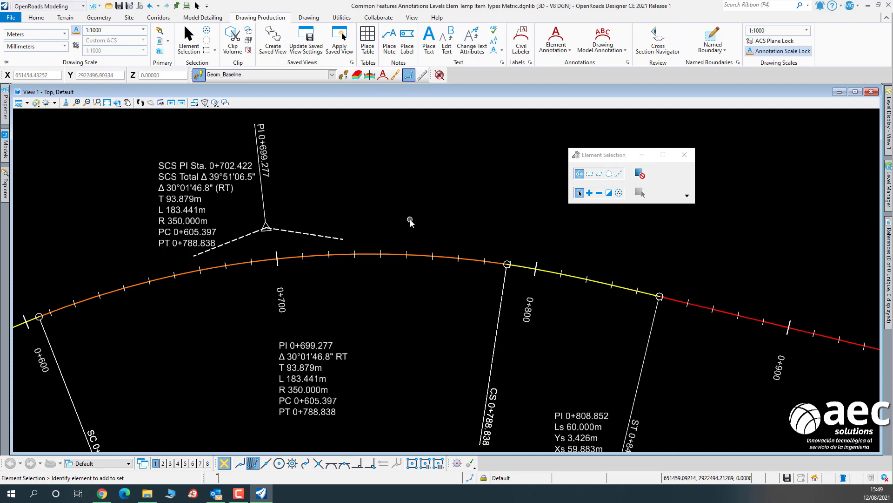
Remove the element annotations from the alignment, leaving All Elements in Model turned off.
click(556, 48)
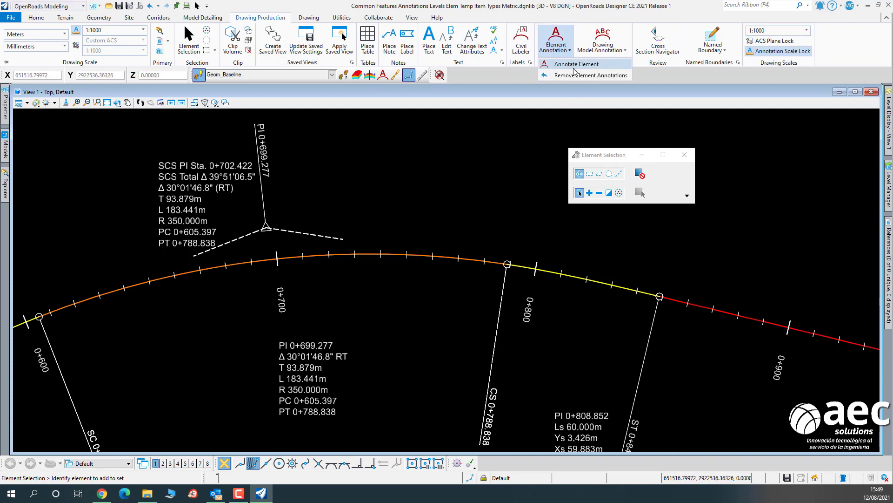
click(576, 76)
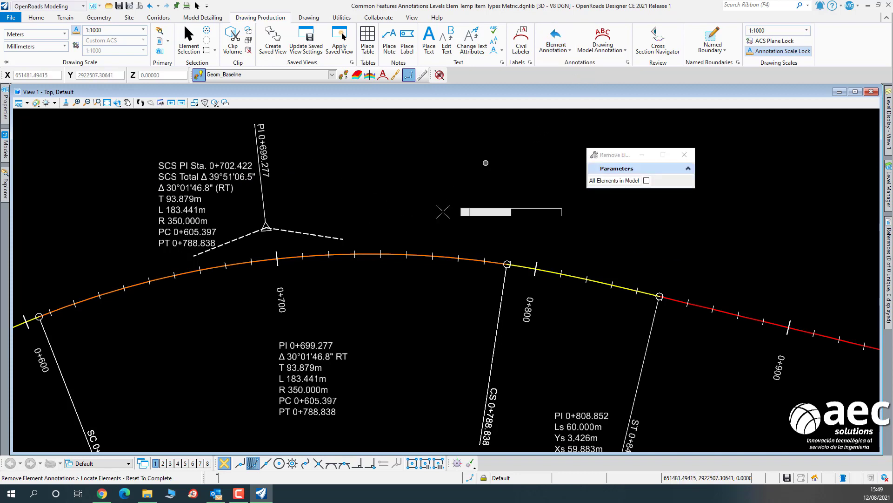
click(431, 255)
click(443, 208)
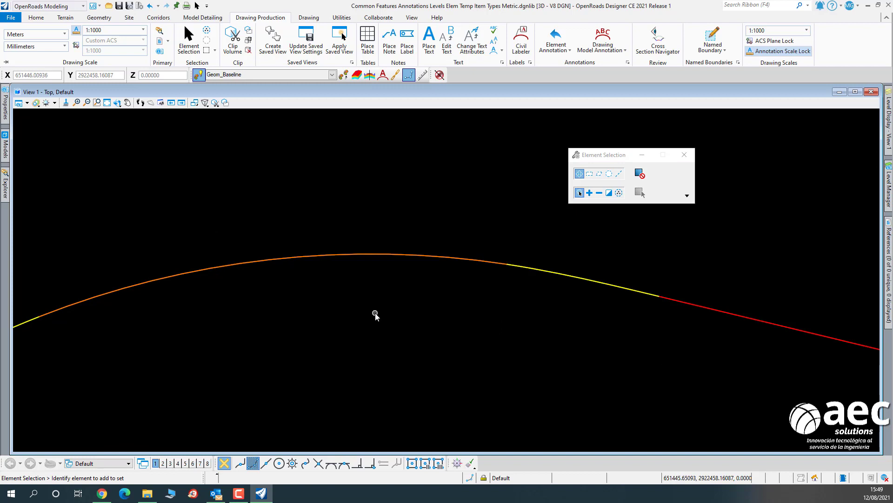
Open the alignment's profile model in View 8, then move the view window to the middle and widen it.
click(208, 463)
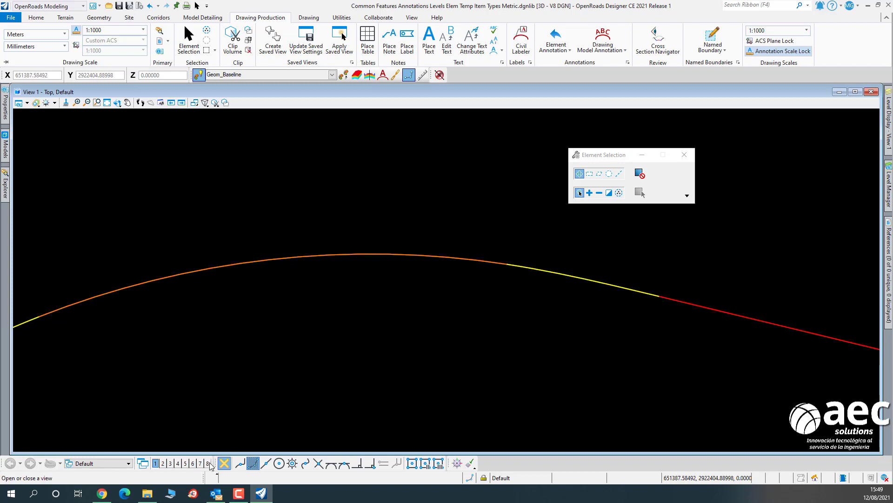
scroll(426, 300, down, 2)
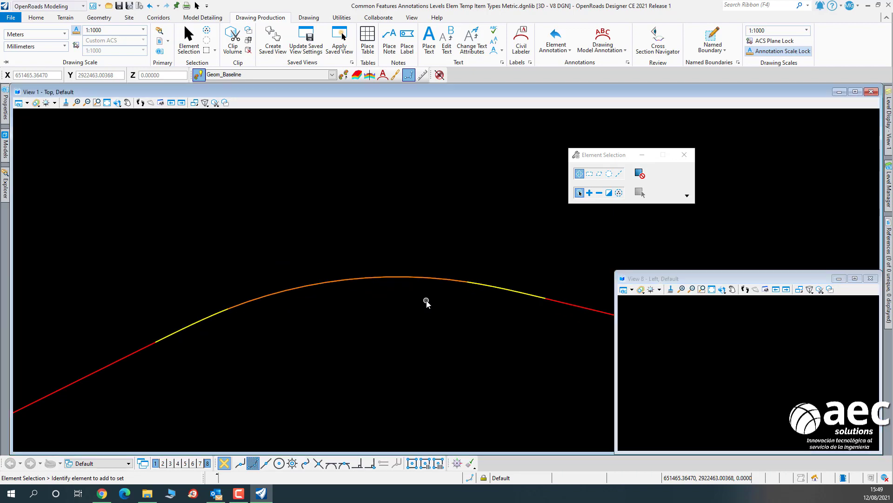
click(414, 277)
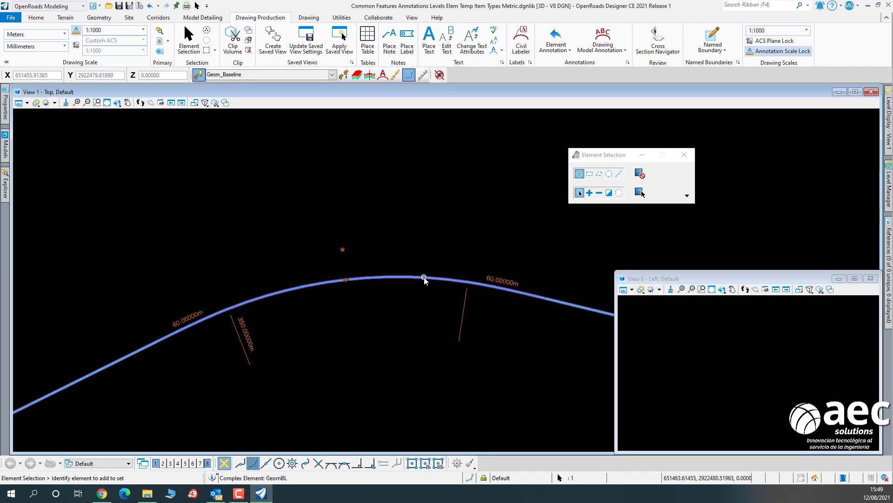
click(425, 278)
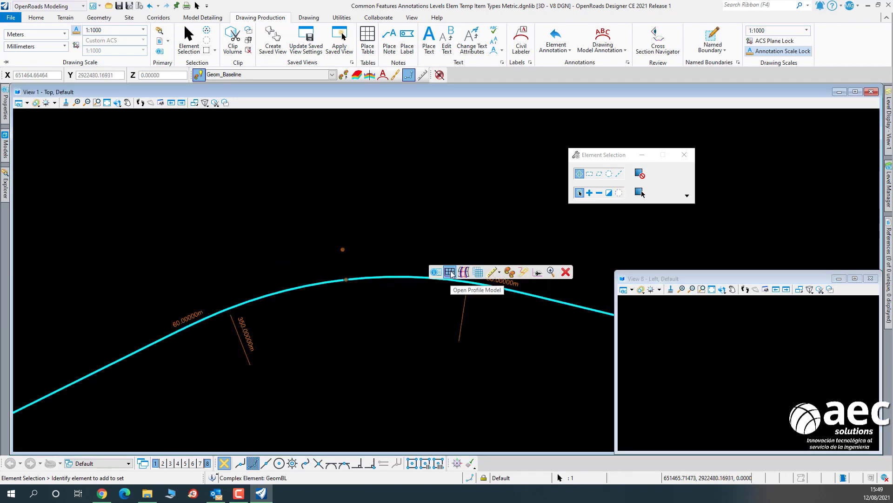
click(451, 274)
click(735, 387)
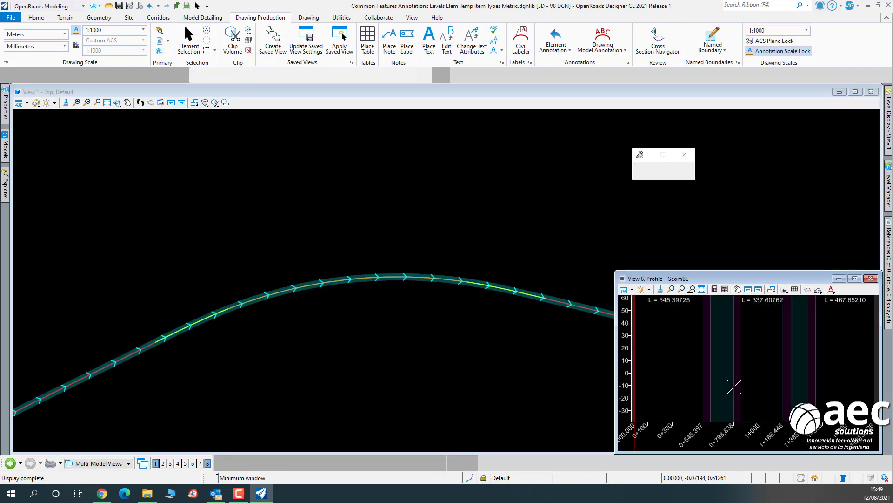
drag(734, 278, 400, 208)
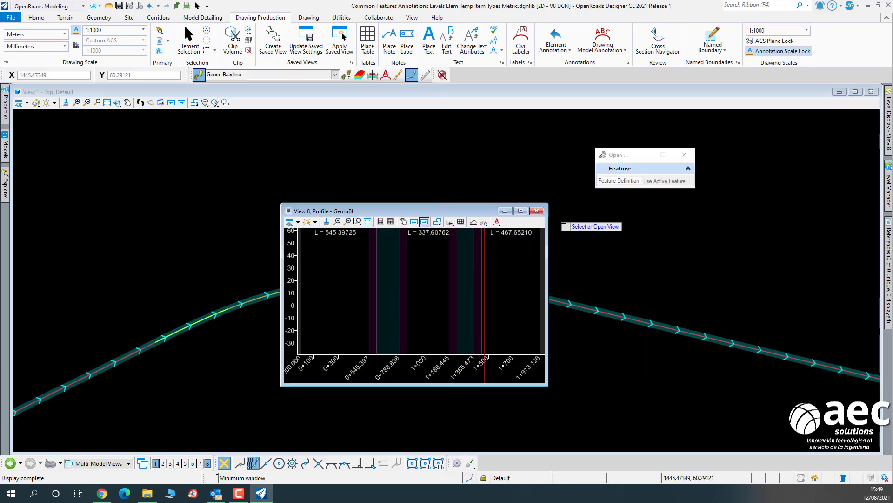
drag(547, 291, 727, 291)
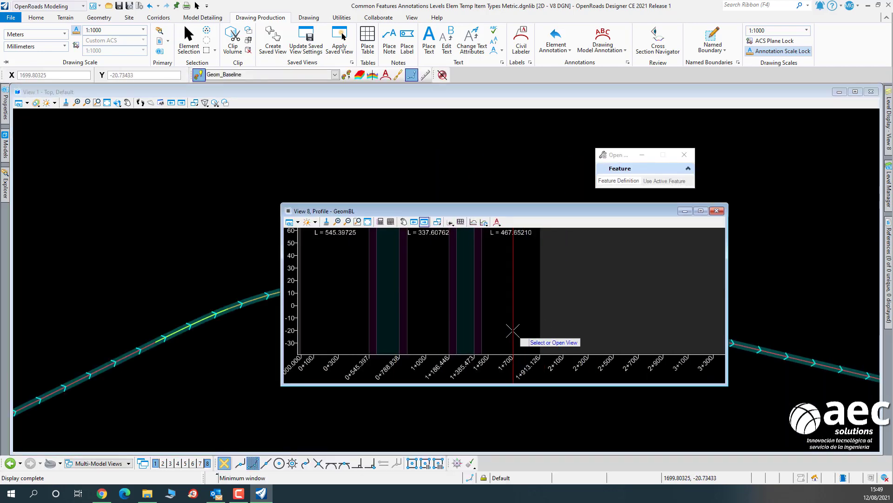
Begin a Complex Element By VPI profile at station 0+000, elevation about 28.5 m, and close AccuDraw.
scroll(513, 330, down, 3)
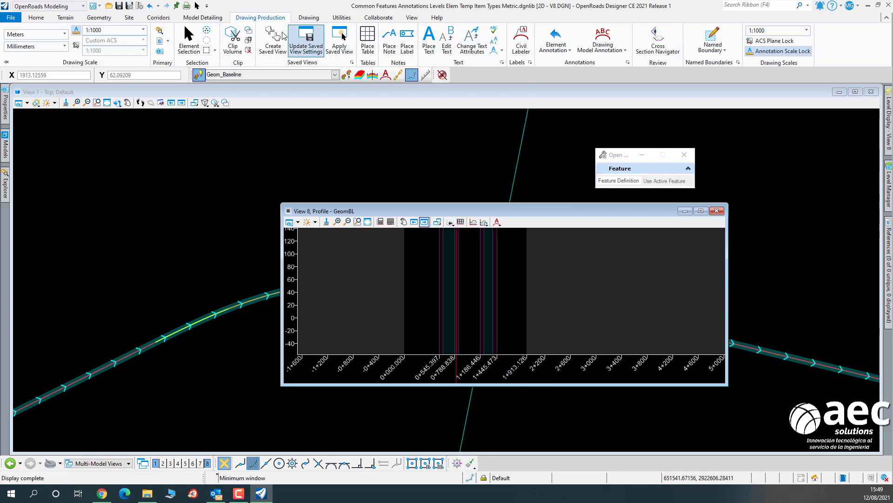
click(99, 17)
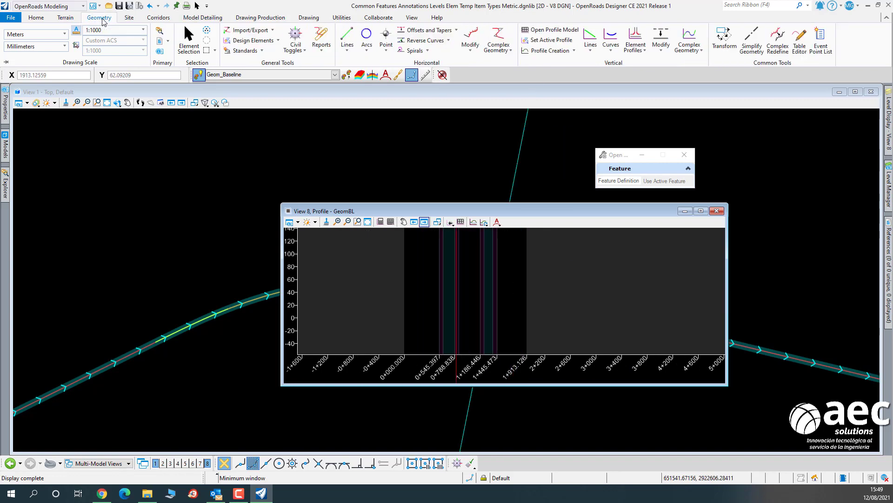
click(689, 48)
click(707, 75)
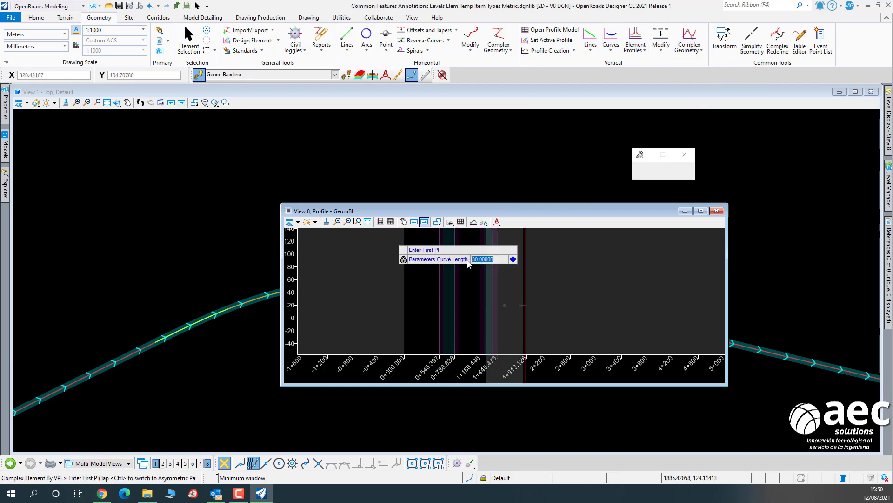
click(401, 300)
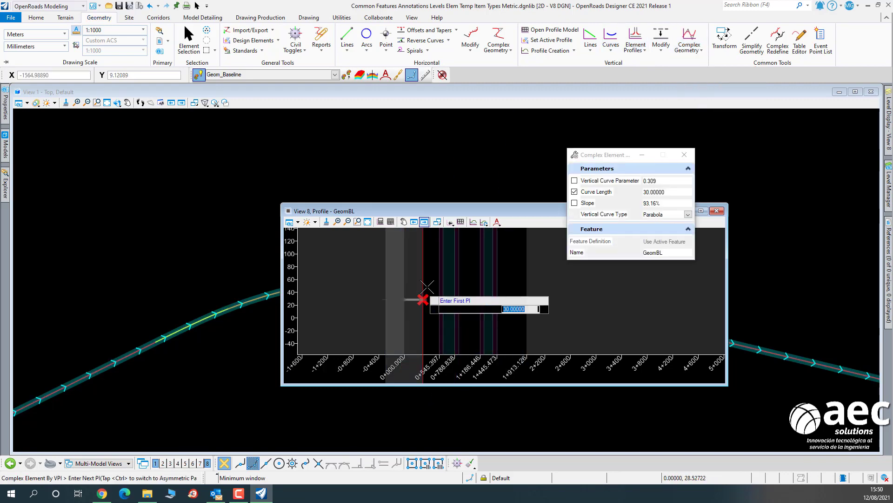
scroll(414, 293, up, 3)
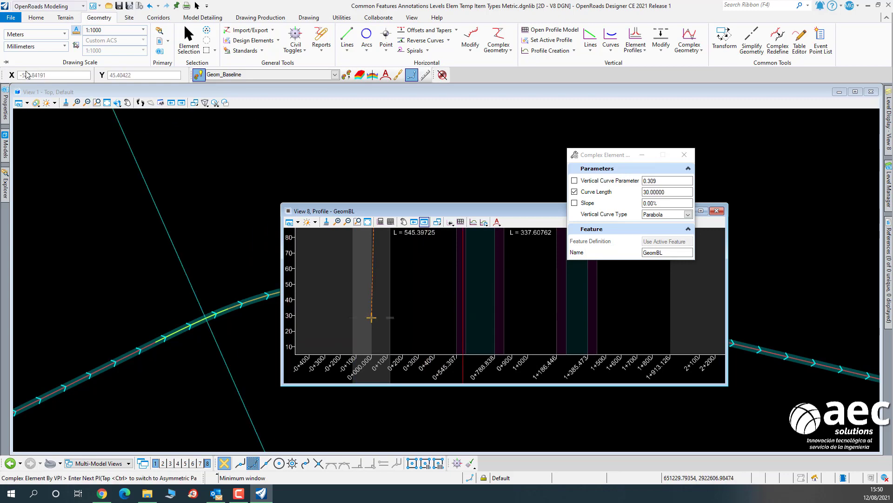
drag(3, 75, 69, 103)
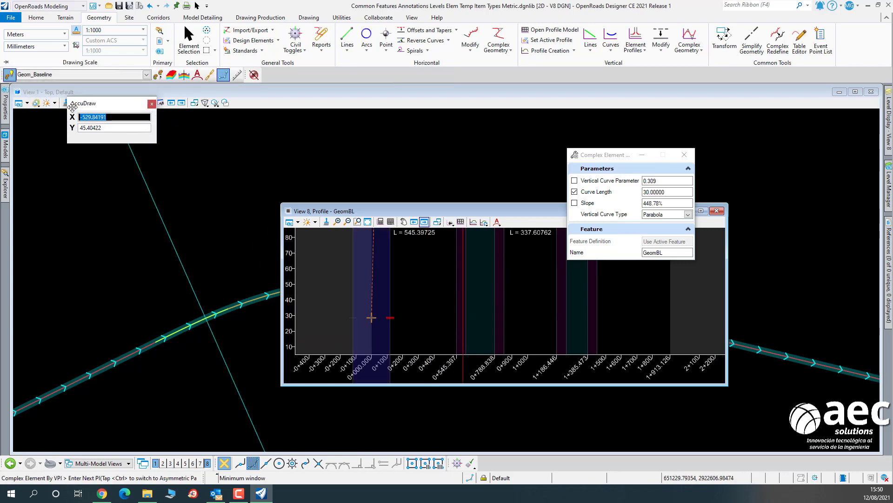
click(154, 104)
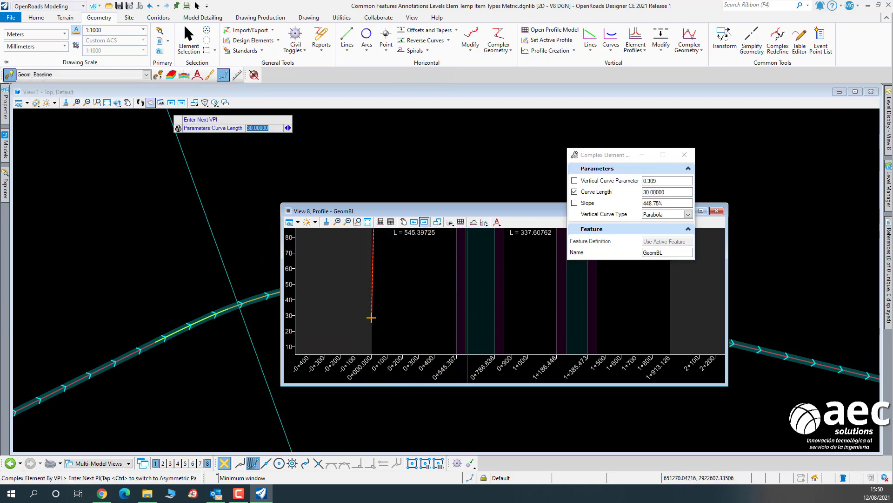
Complete the profile to the alignment's end with 30 m parabolic curves and grades of about 3.22%, -3.21% and 2.70%.
click(481, 282)
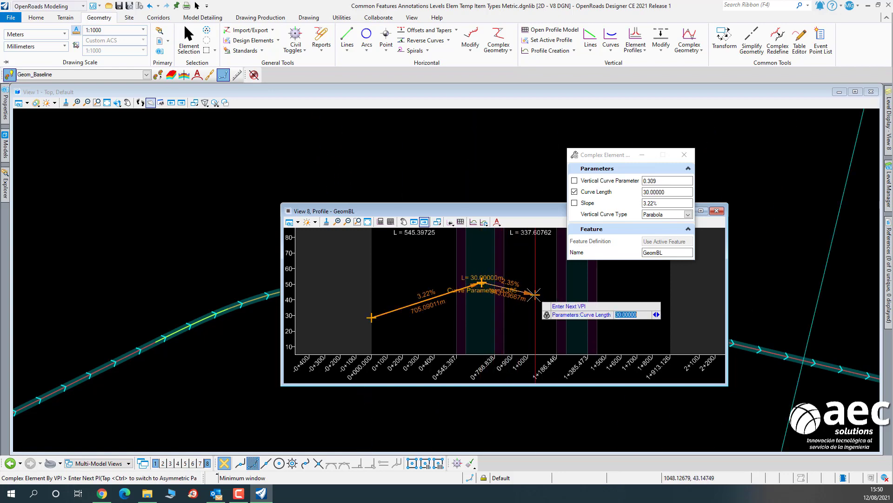
scroll(489, 290, up, 3)
scroll(490, 290, down, 4)
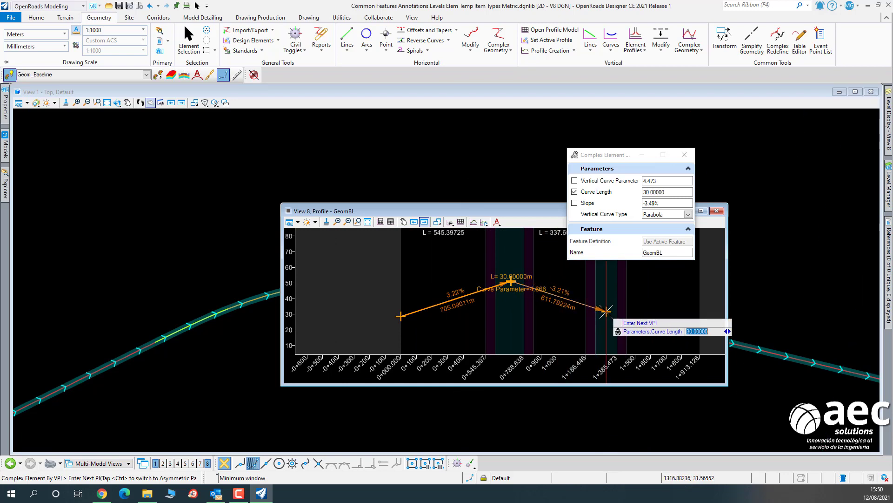
click(596, 312)
scroll(661, 305, down, 3)
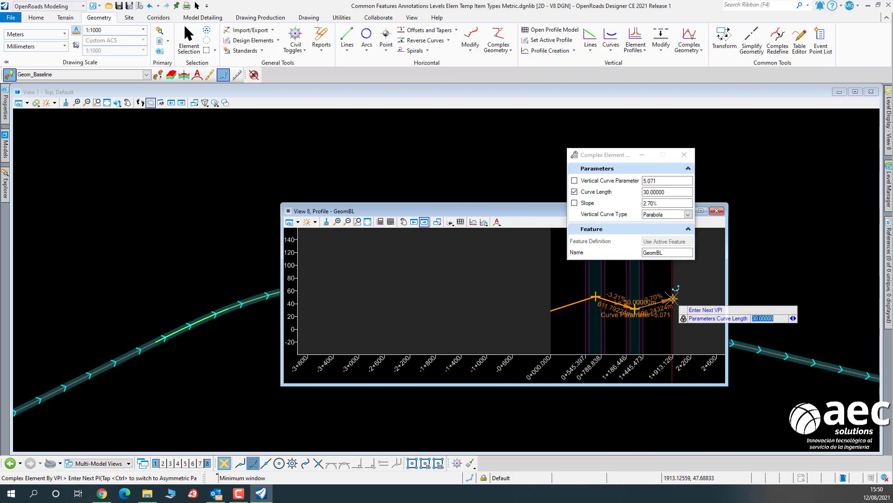
right_click(657, 288)
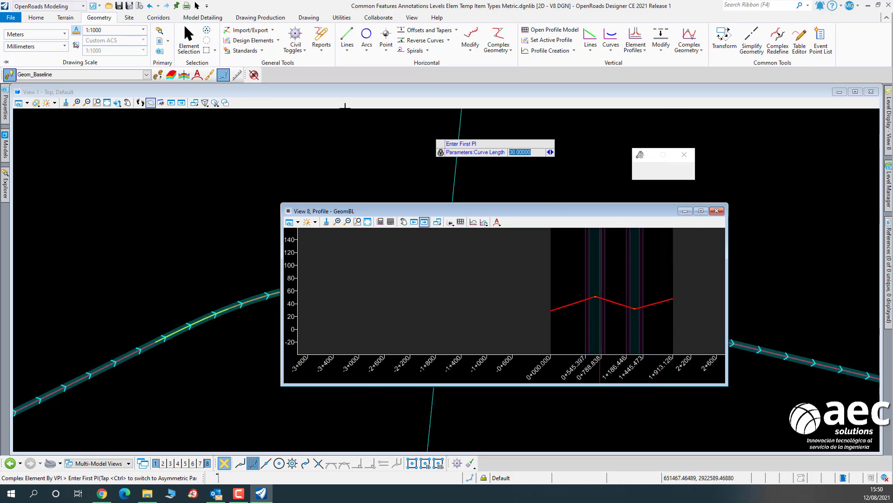
Select the new profile and set it as the alignment's active profile.
click(196, 32)
scroll(600, 305, up, 2)
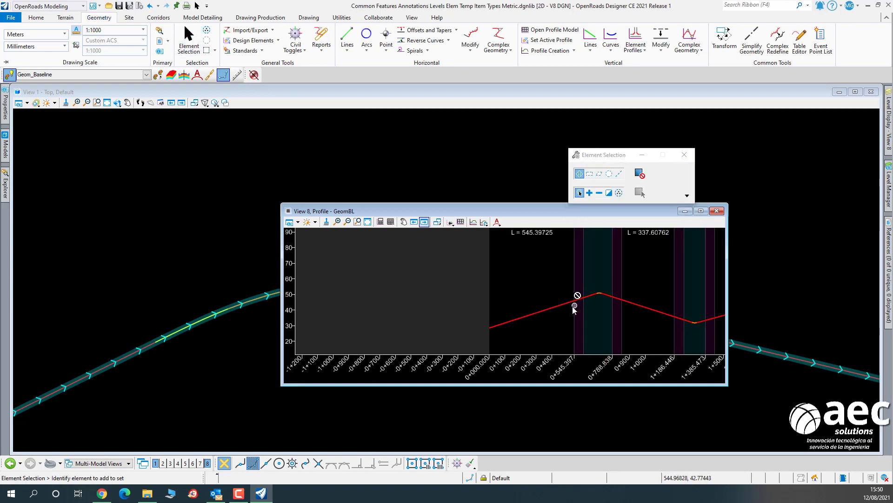
click(562, 310)
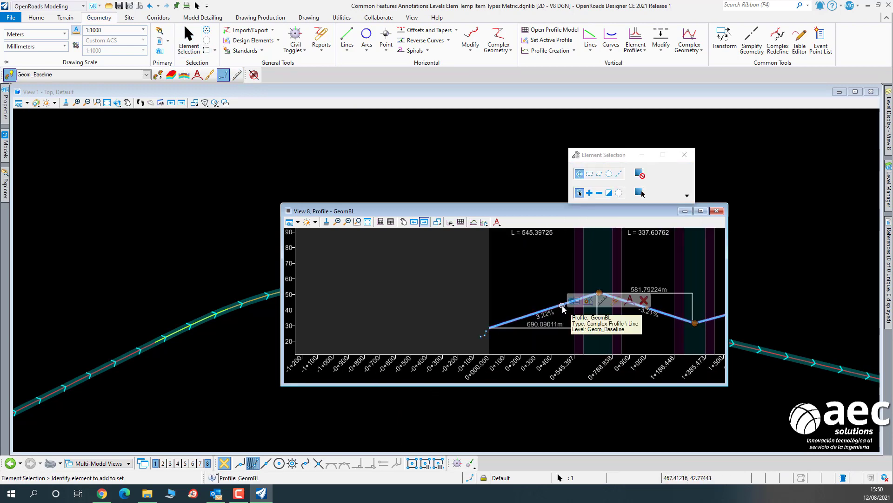
click(591, 302)
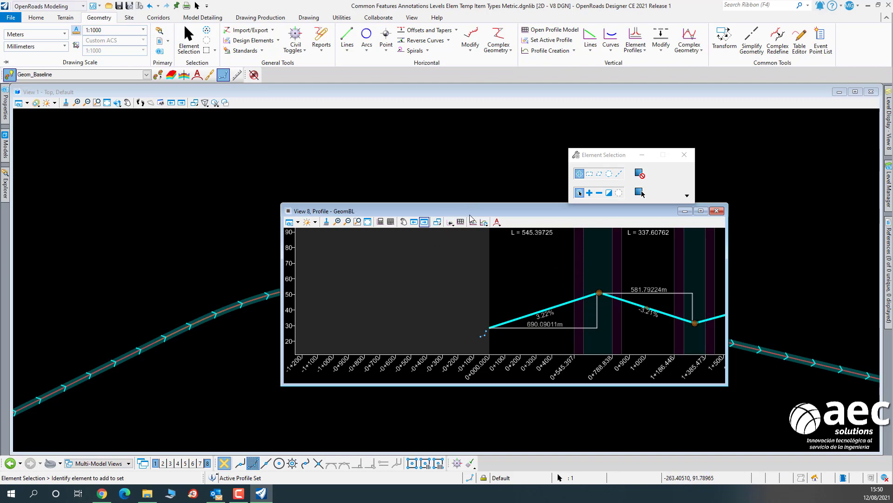
Move the View 8 profile window aside and close it, leaving the alignment in the plan view.
drag(470, 213, 303, 213)
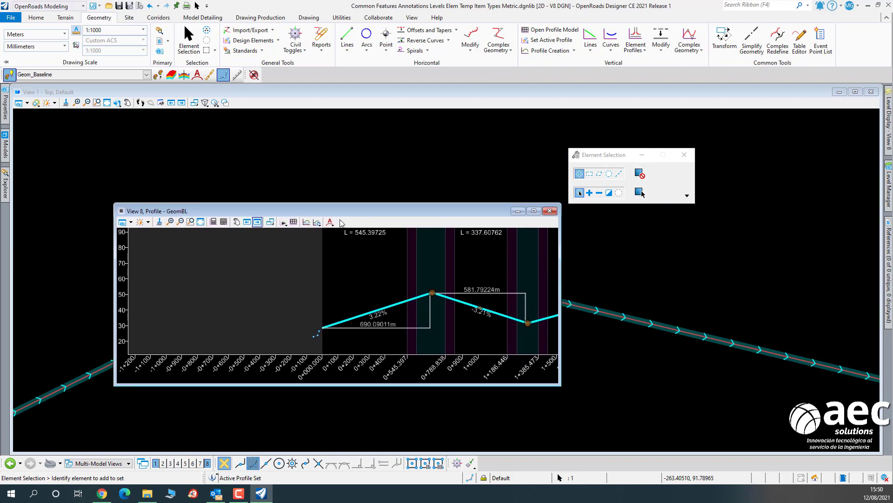
click(550, 212)
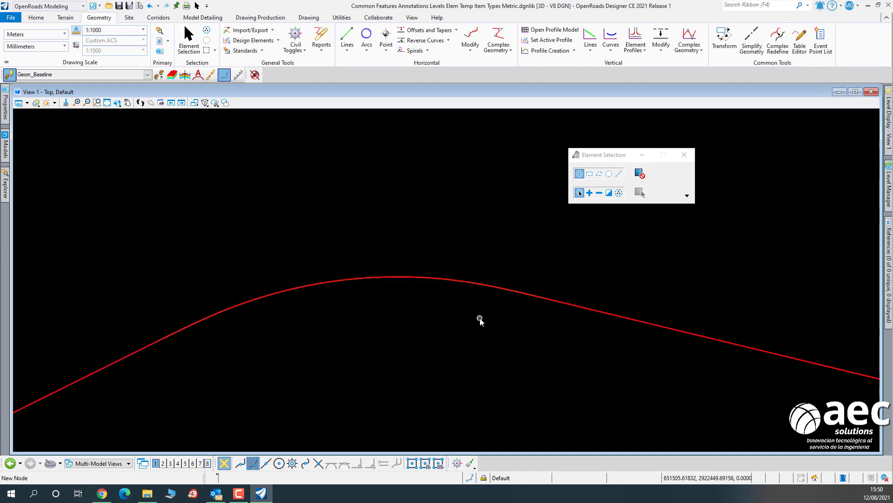
scroll(481, 321, down, 1)
mouse_move(889, 254)
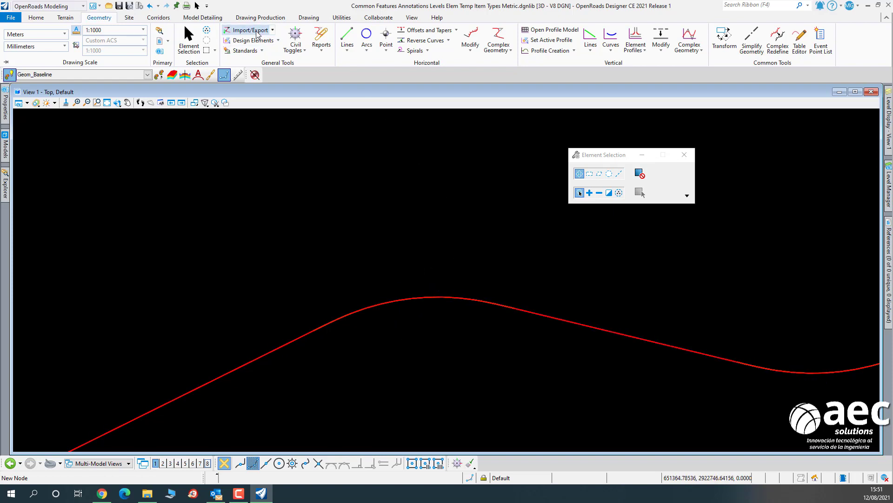
Annotate the alignment in plan, overriding its annotation group with Puntos altos y Bajos, and inspect the high point label.
click(260, 17)
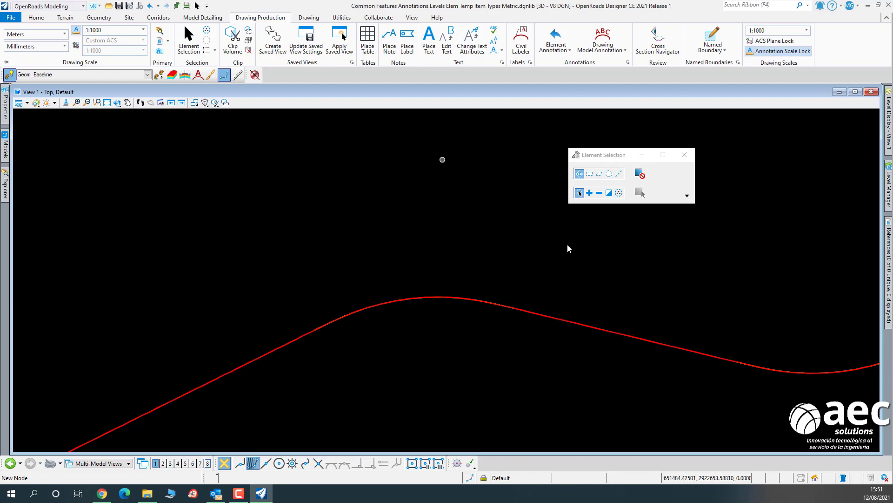
click(562, 55)
click(571, 62)
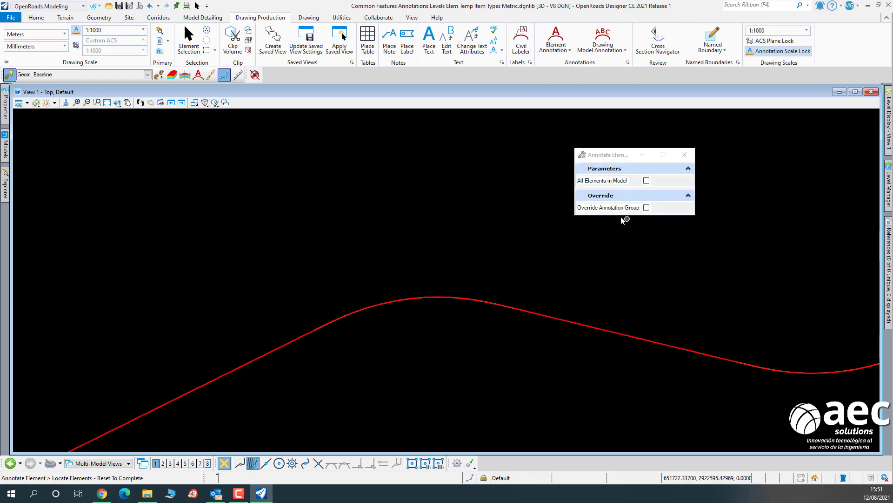
click(647, 208)
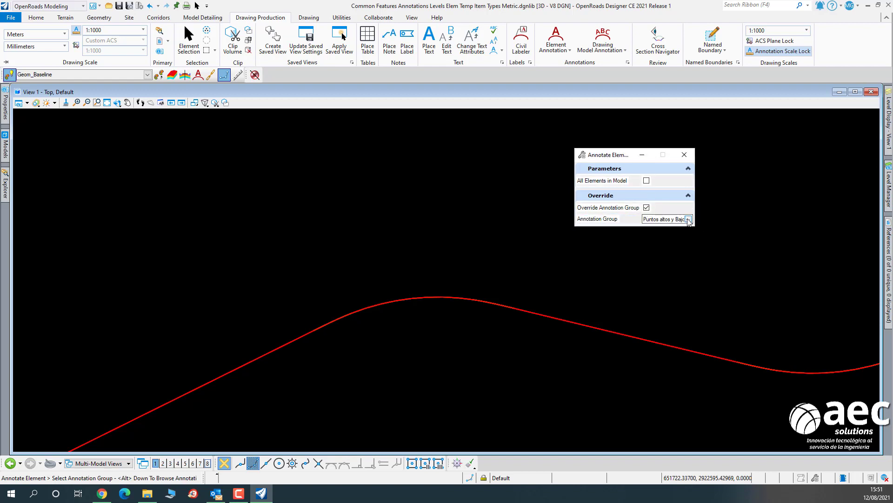
click(465, 299)
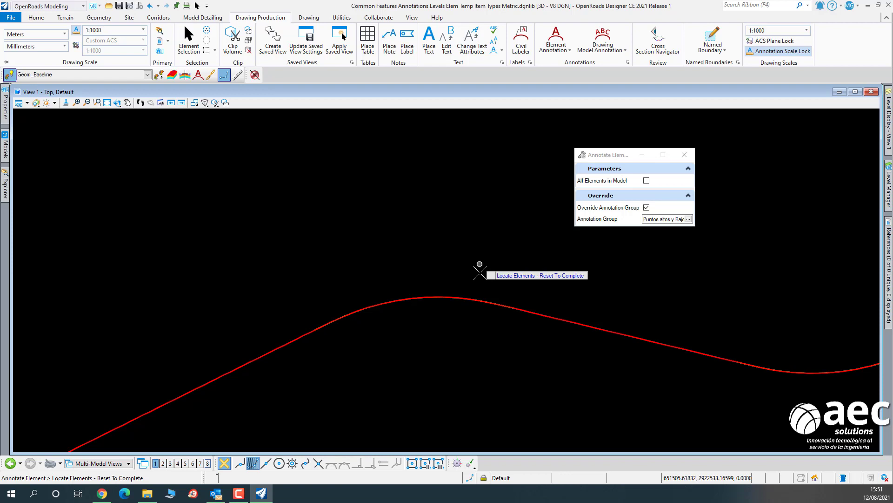
click(480, 283)
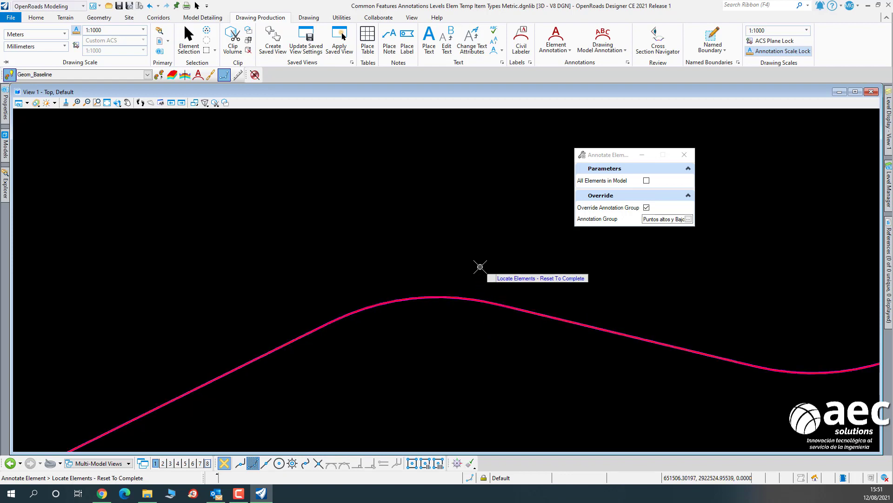
right_click(479, 266)
scroll(422, 304, up, 3)
scroll(421, 306, up, 2)
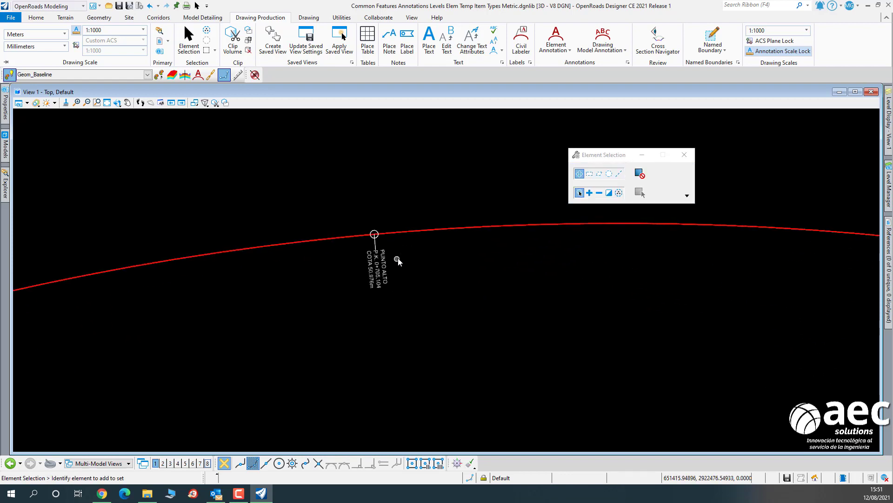
scroll(396, 263, up, 2)
scroll(395, 275, down, 1)
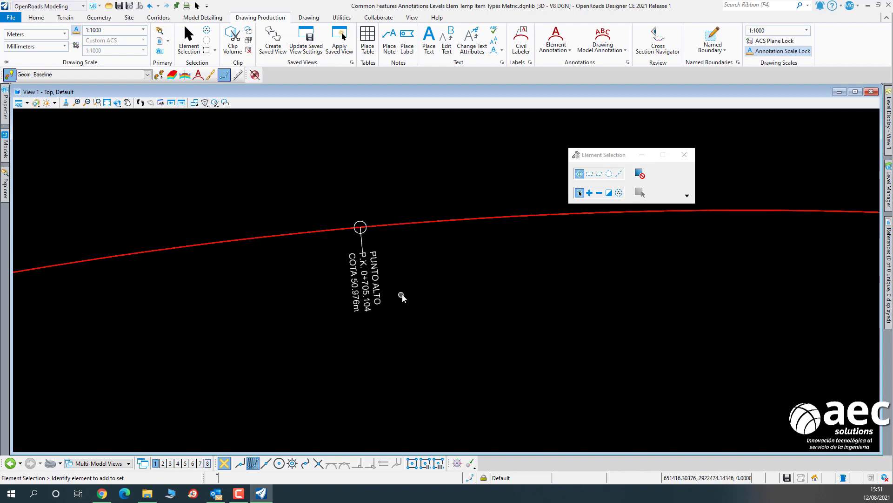
scroll(403, 292, down, 3)
scroll(422, 292, up, 5)
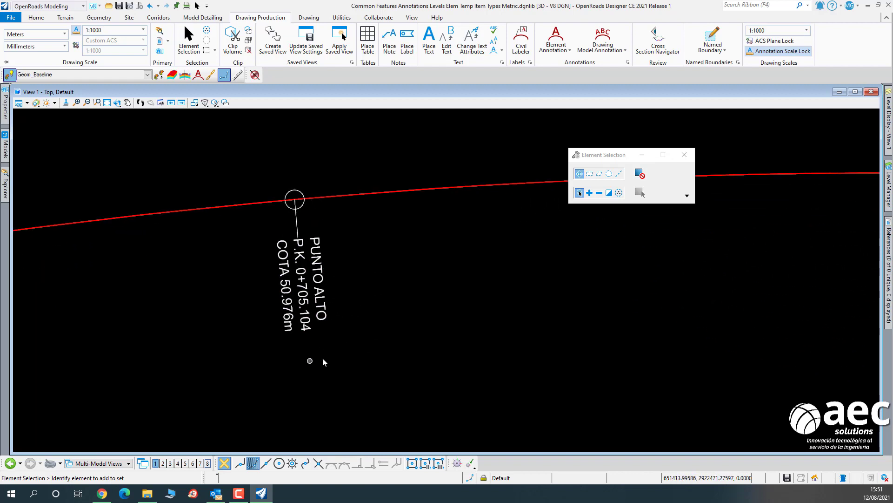
Reopen the profile in View 8, select its crest curve, and reposition and enlarge the view window.
click(207, 463)
scroll(425, 286, up, 4)
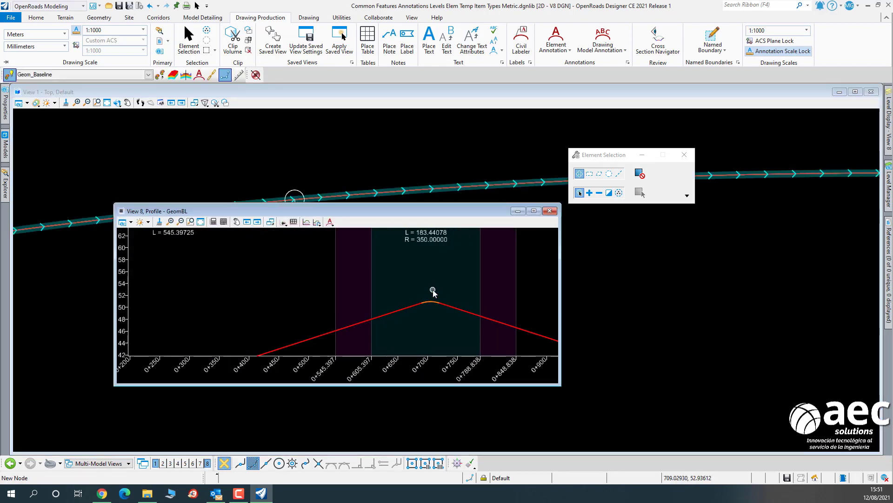
click(431, 298)
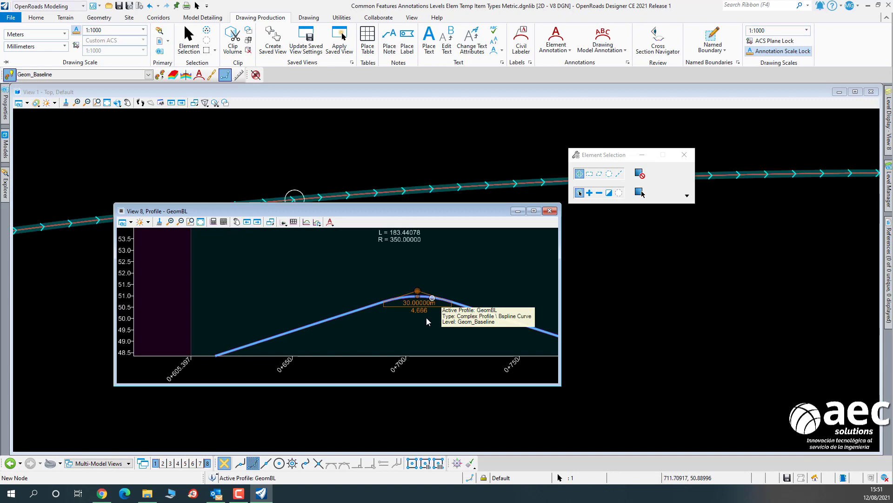
scroll(426, 317, up, 2)
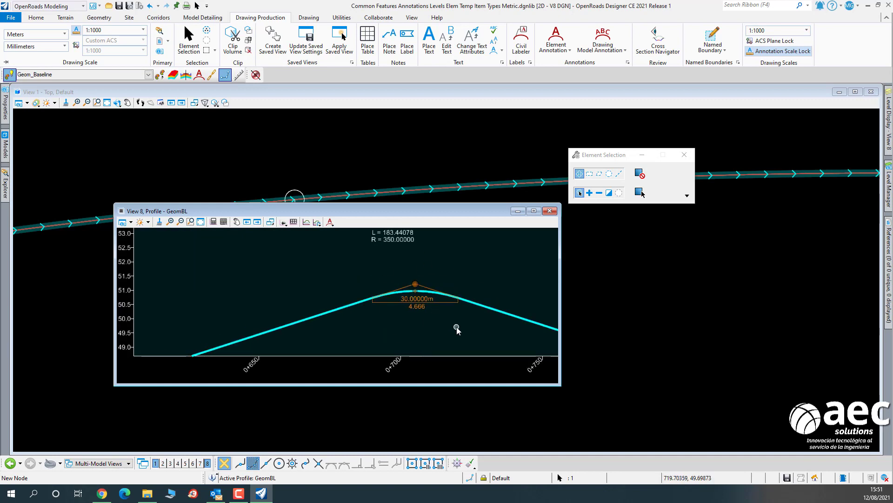
drag(480, 213, 481, 190)
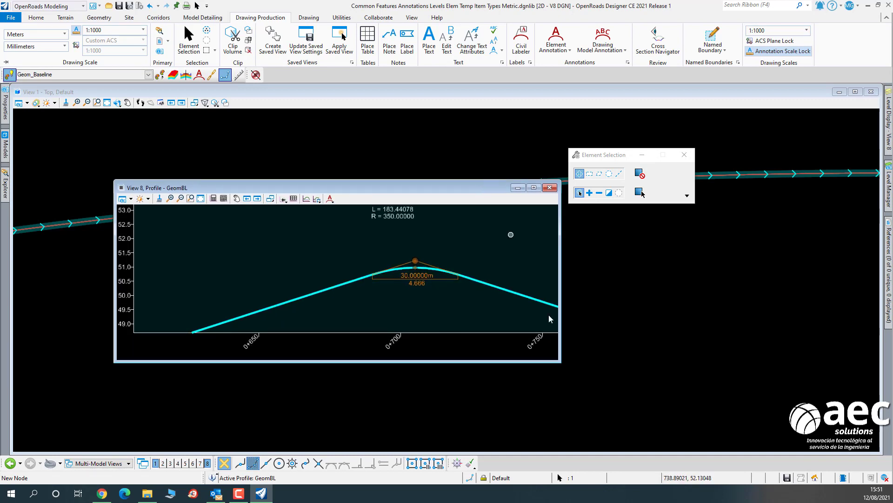
drag(560, 362, 717, 436)
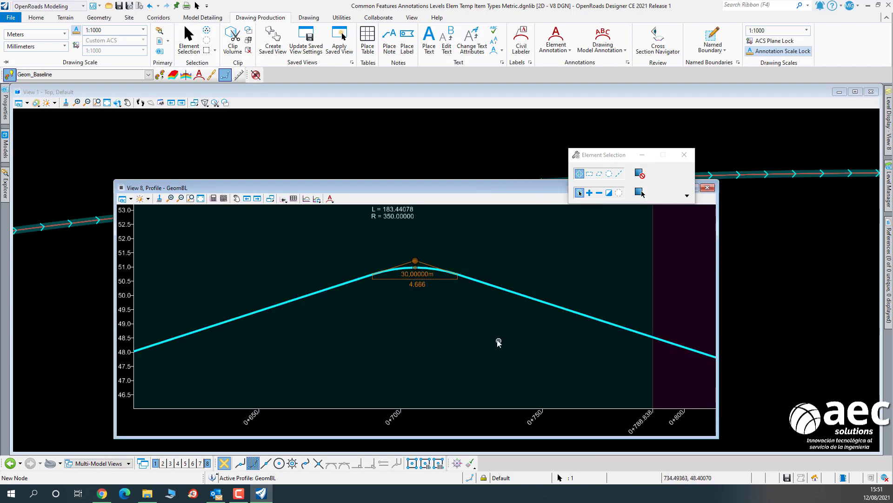
scroll(489, 295, down, 3)
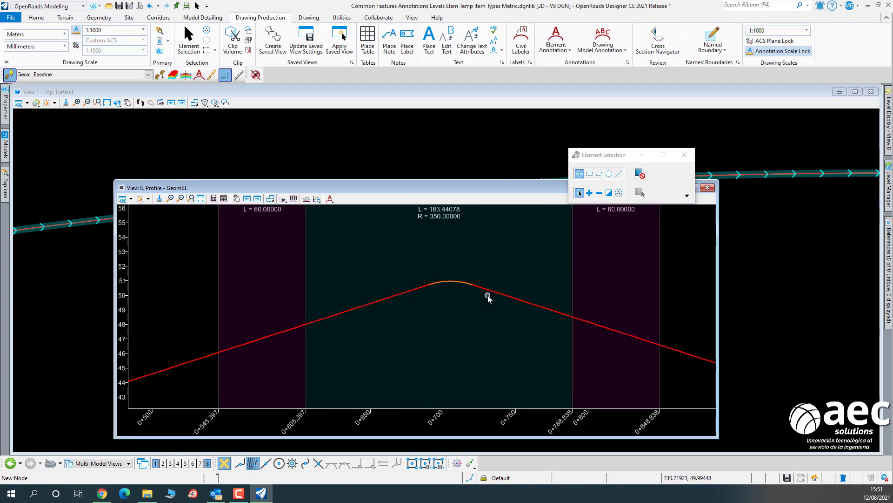
Annotate the alignment's profile with the annotation group override turned off and inspect the labels at the crest.
click(558, 50)
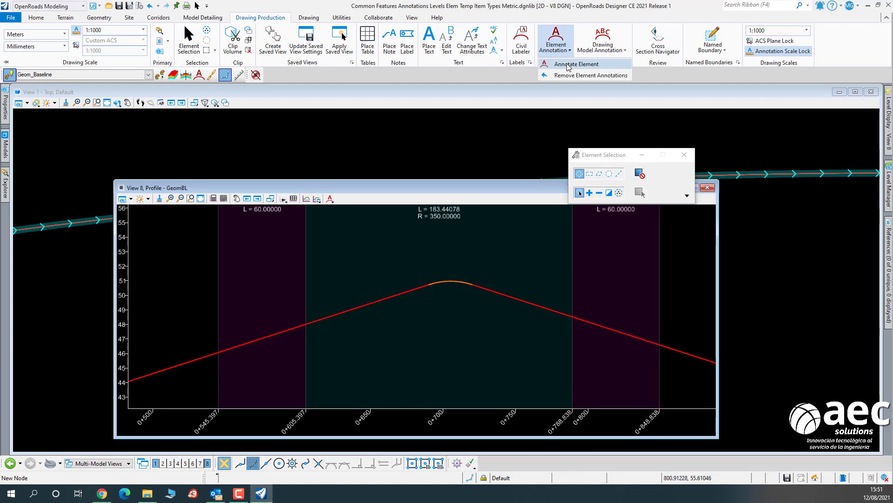
click(572, 60)
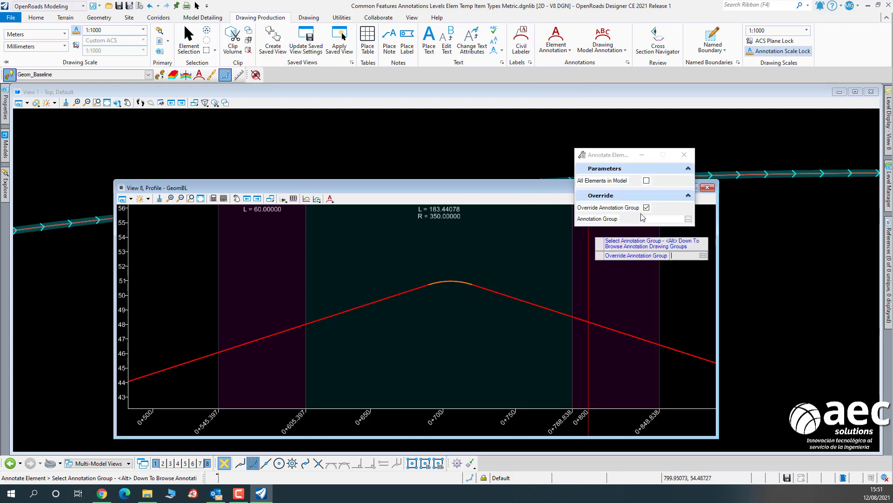
click(646, 208)
click(647, 208)
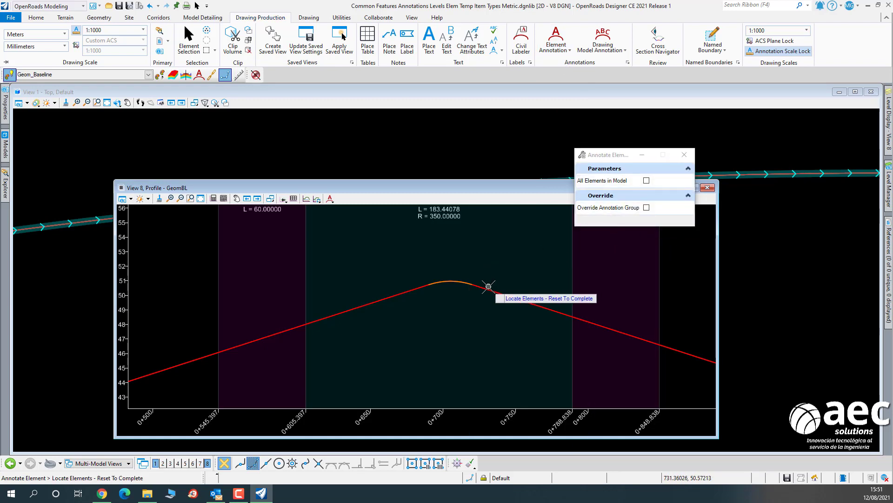
right_click(494, 255)
scroll(453, 256, up, 3)
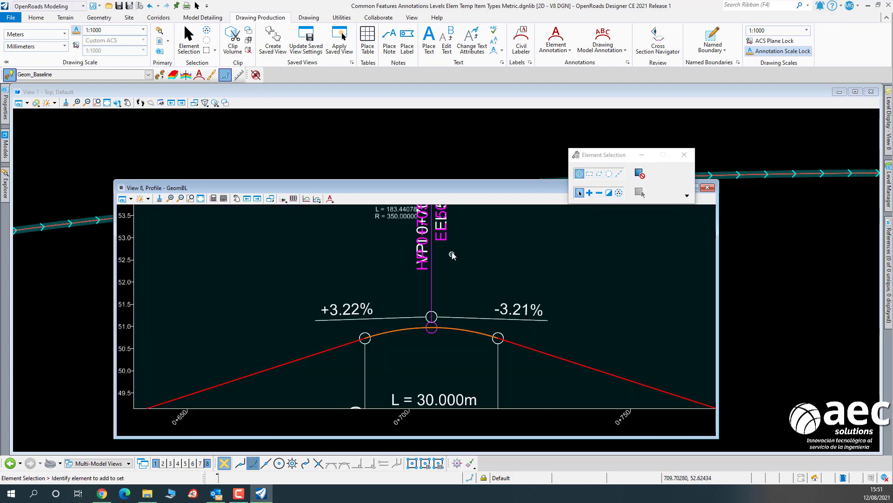
scroll(453, 258, up, 2)
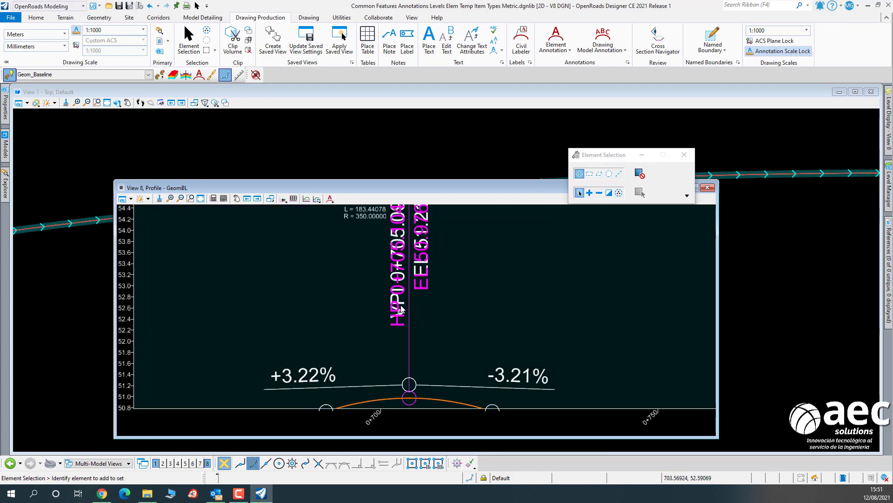
scroll(401, 307, down, 1)
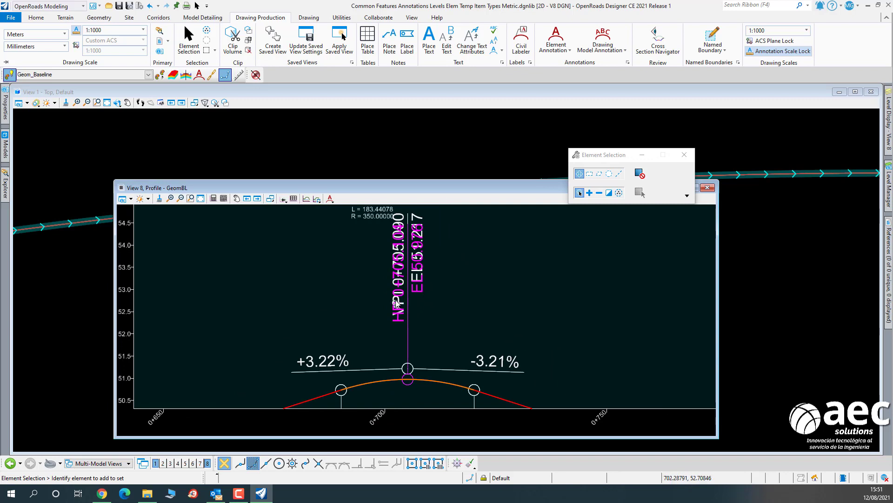
scroll(397, 301, up, 3)
scroll(402, 301, down, 3)
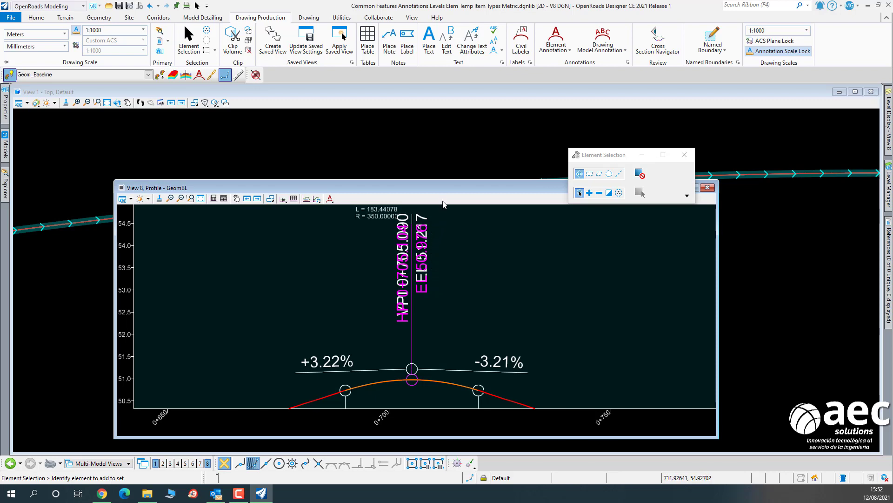
Compare the high point label in plan with the crest annotation in the profile.
drag(441, 194, 495, 373)
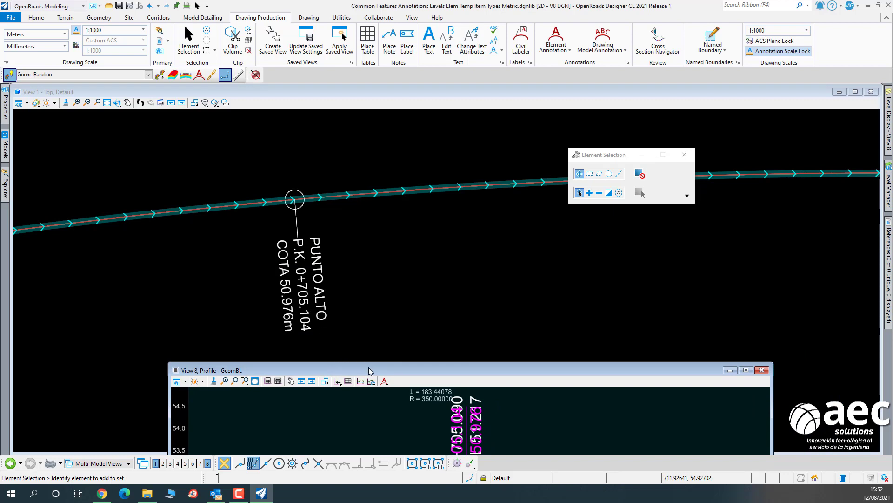
drag(375, 367, 361, 235)
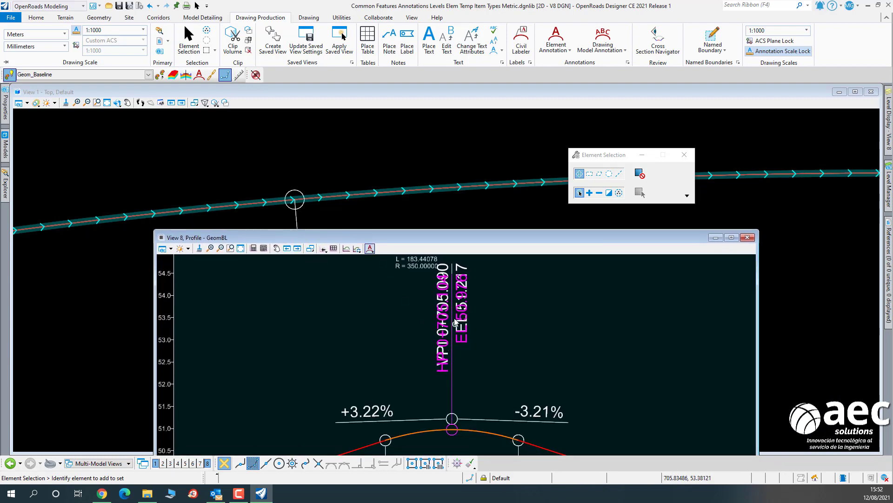
drag(504, 239, 484, 159)
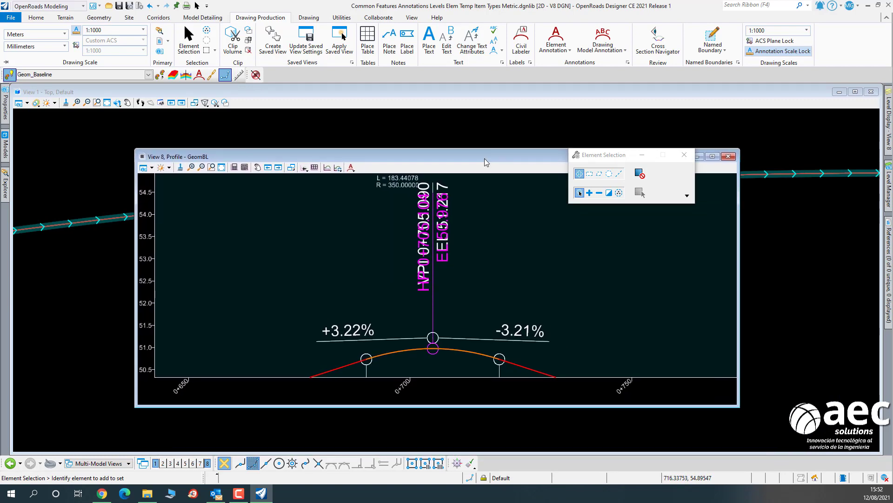
scroll(517, 295, down, 5)
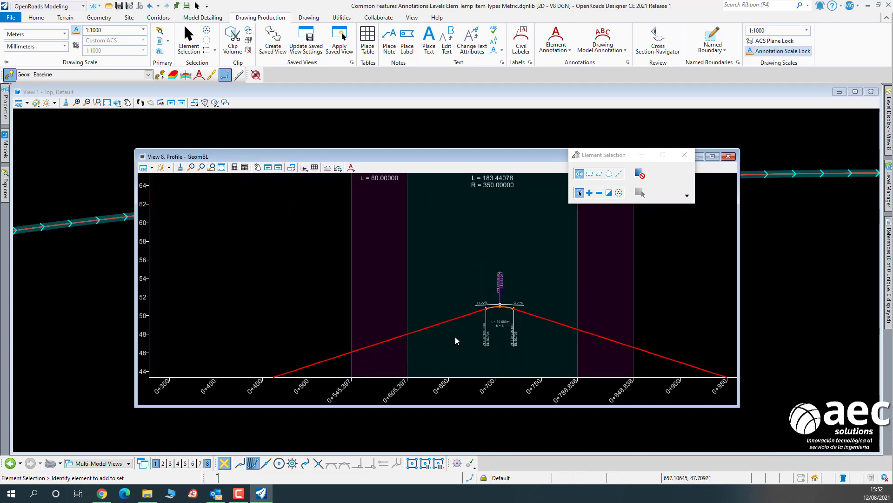
Select the profile and flatten the falling grade after the crest to about -1.27%.
click(553, 325)
scroll(551, 328, down, 3)
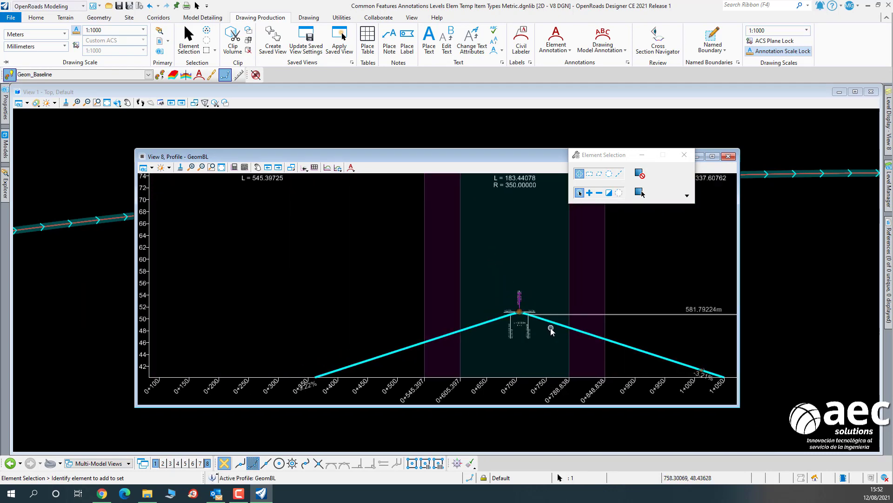
scroll(642, 355, down, 1)
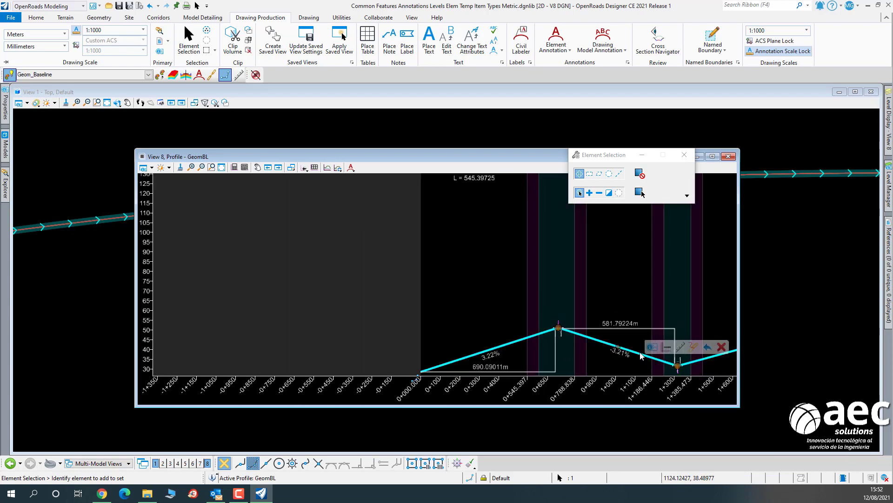
click(642, 352)
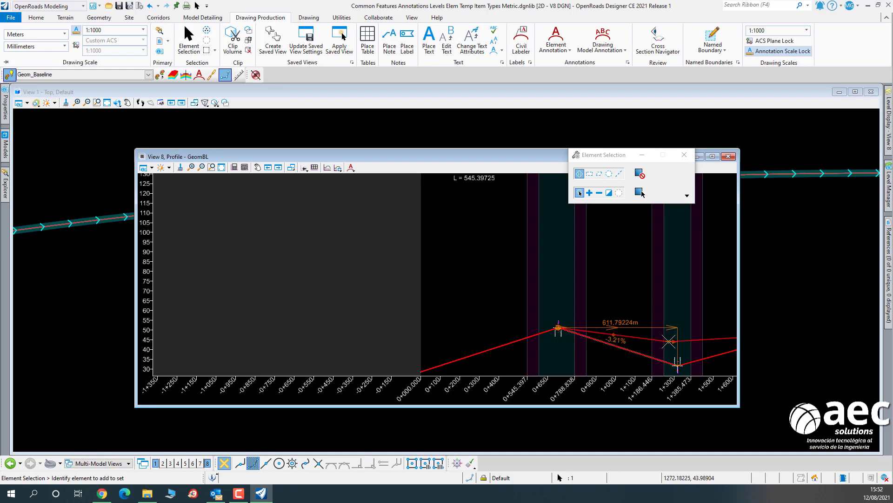
click(669, 341)
Compare the crest's high point annotation in the profile with the label in plan, and close the profile view.
scroll(574, 334, up, 6)
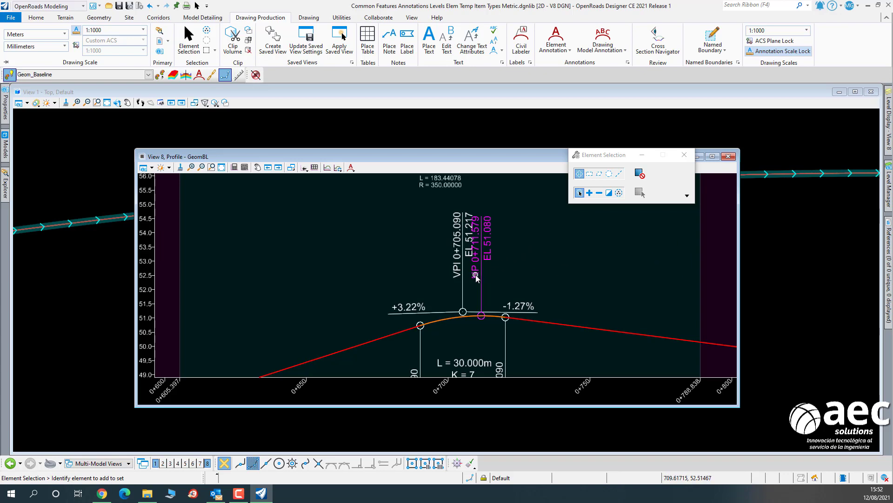
scroll(484, 258, up, 1)
drag(498, 158, 591, 375)
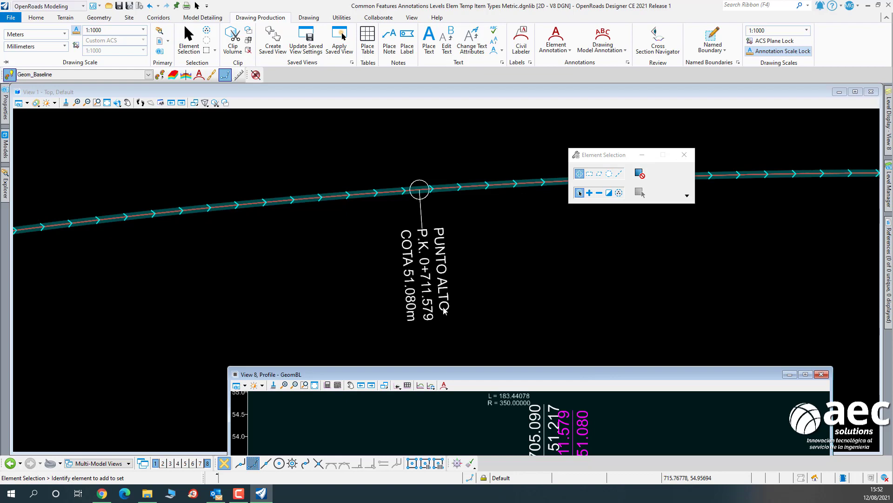
drag(494, 377, 330, 181)
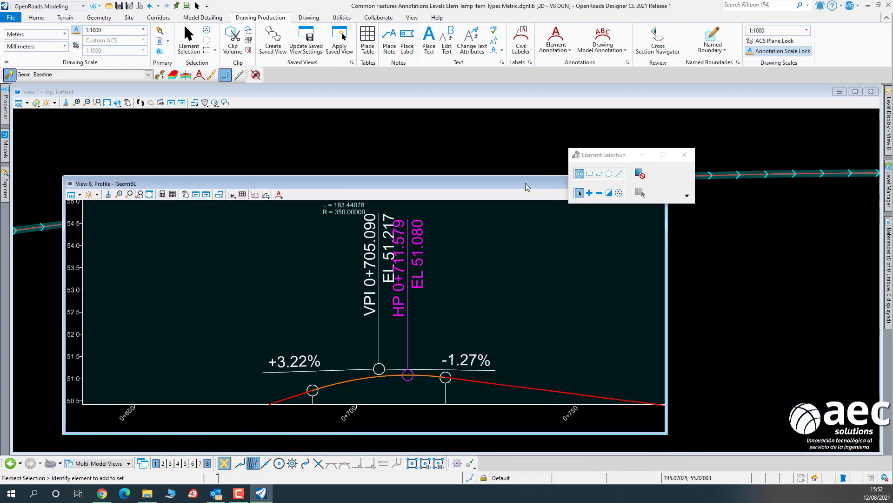
drag(526, 182, 401, 219)
click(531, 215)
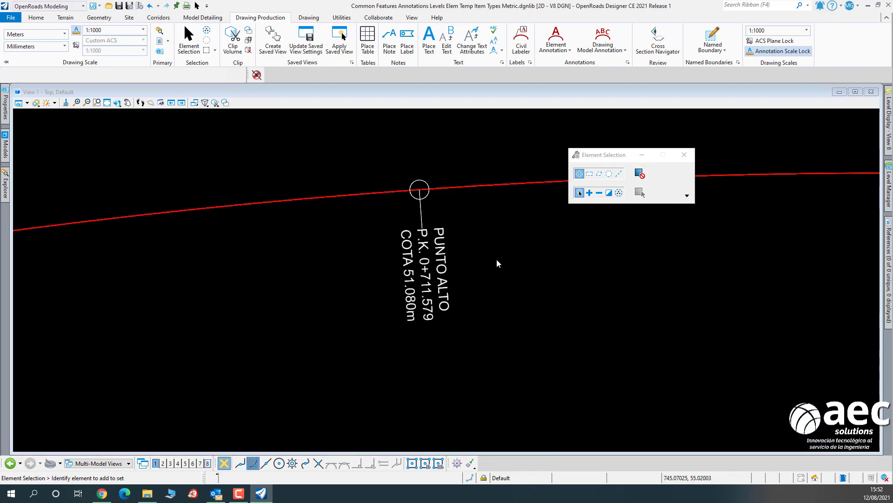
Annotate the 3D line through the high point in plan with the annotation group override turned off, and view the area around the label.
click(570, 51)
click(576, 65)
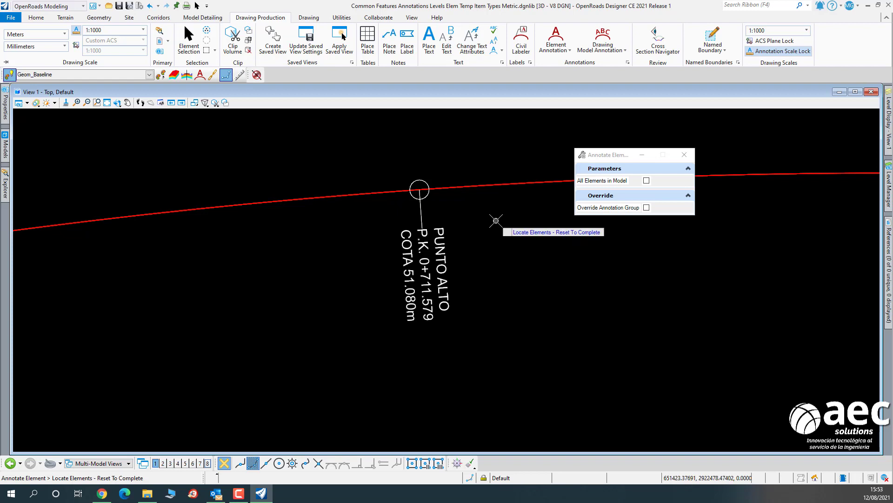
click(491, 186)
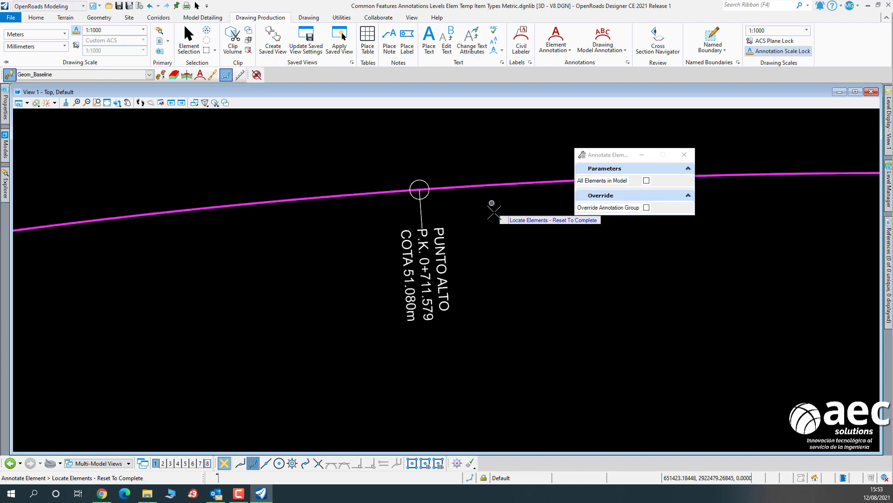
right_click(495, 214)
scroll(511, 245, down, 3)
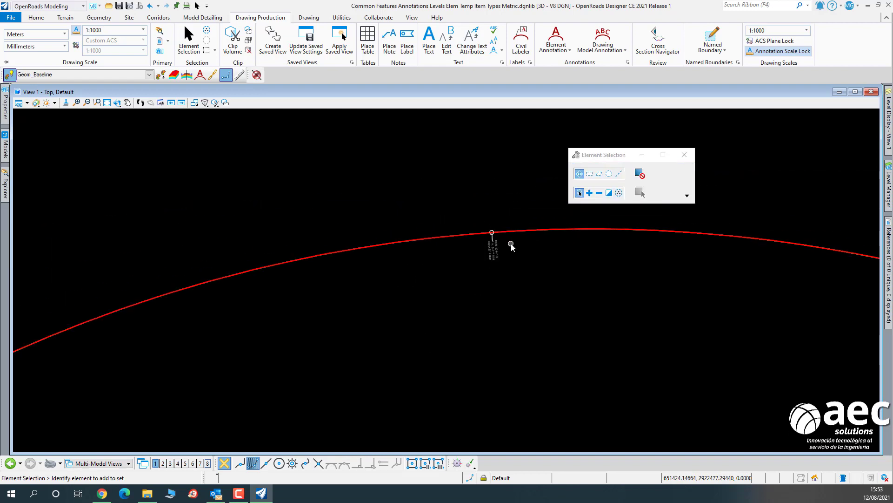
scroll(511, 244, up, 2)
mouse_move(888, 274)
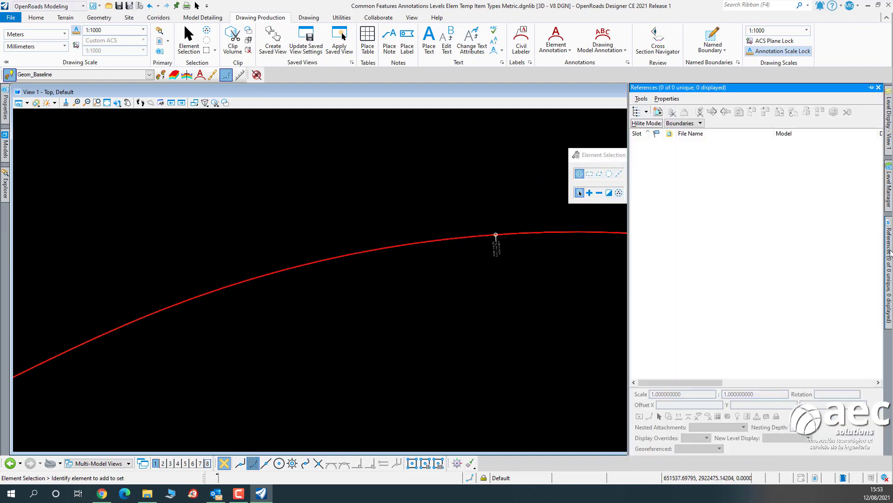
mouse_move(702, 382)
mouse_down()
mouse_move(823, 383)
mouse_move(702, 383)
mouse_up()
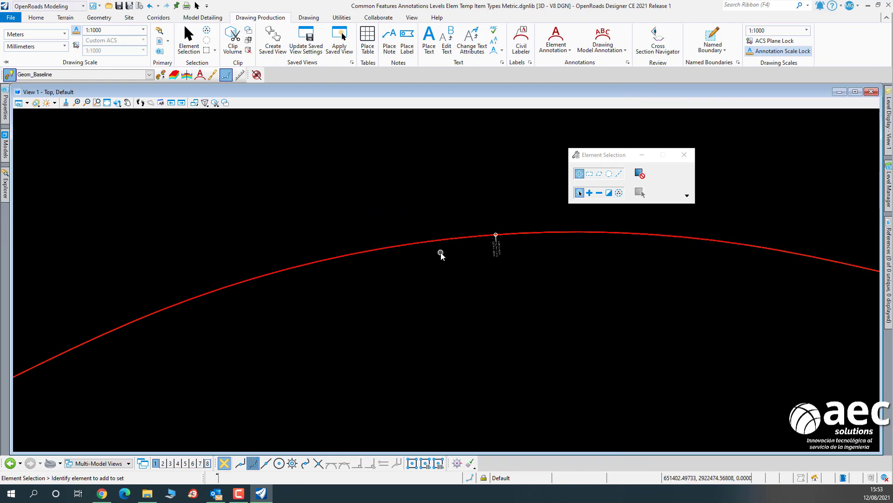
Delete the alignment's 3D linear element and view the remaining plan alignment along its curve.
scroll(441, 253, up, 2)
click(444, 239)
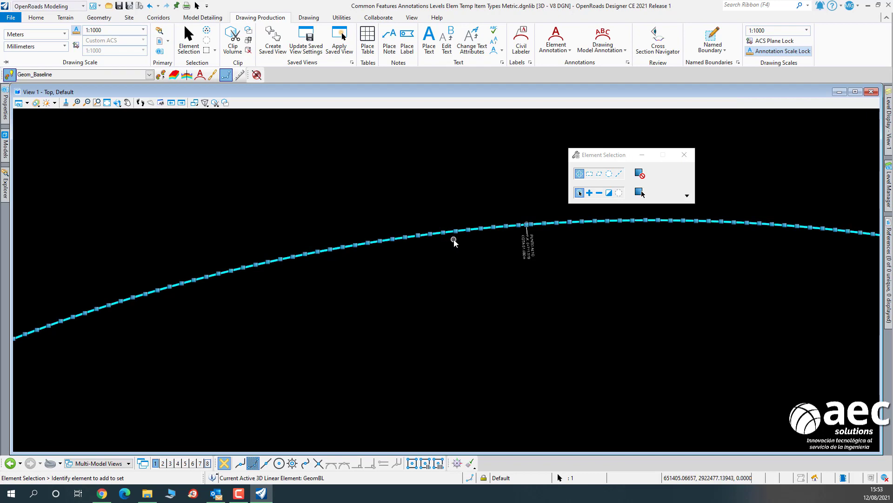
key(Delete)
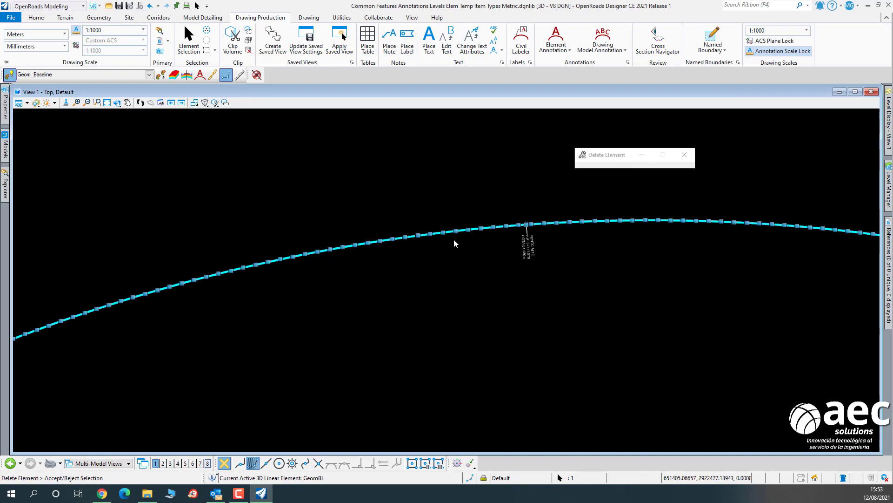
scroll(495, 228, down, 4)
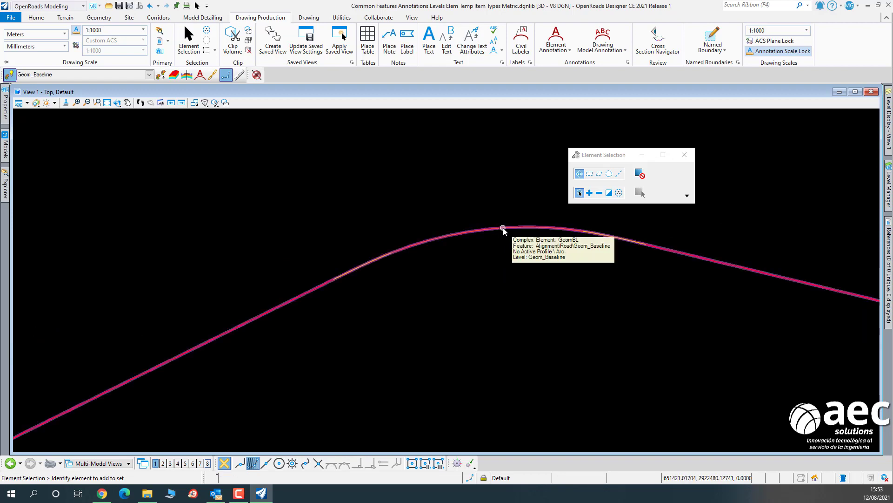
click(6, 148)
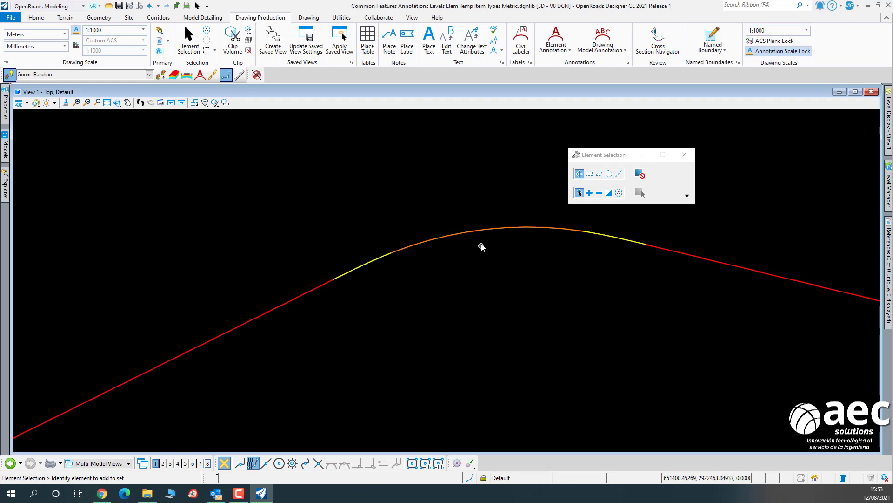
Open the GeomBL profile view, set the design profile as the active profile, and minimize the profile view.
click(207, 464)
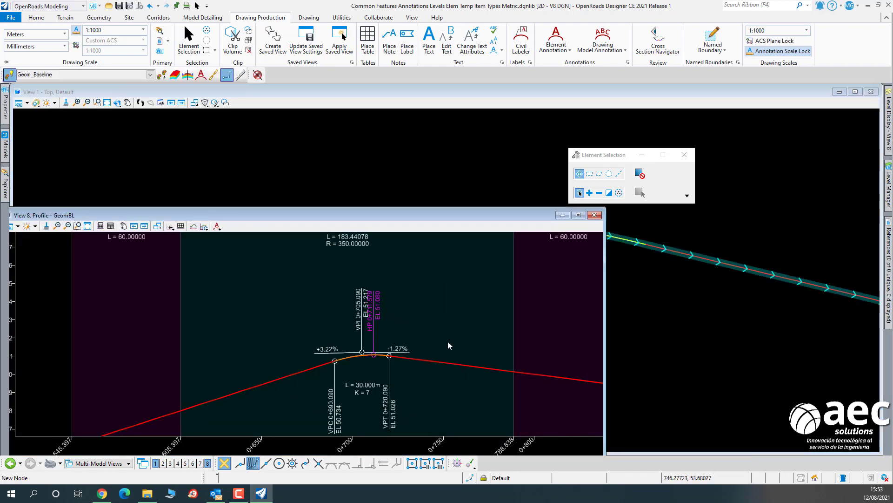
click(453, 361)
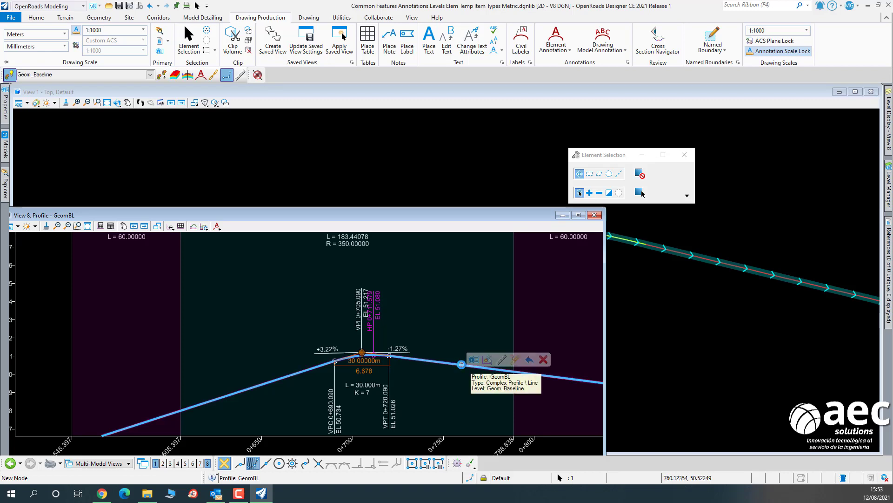
click(488, 360)
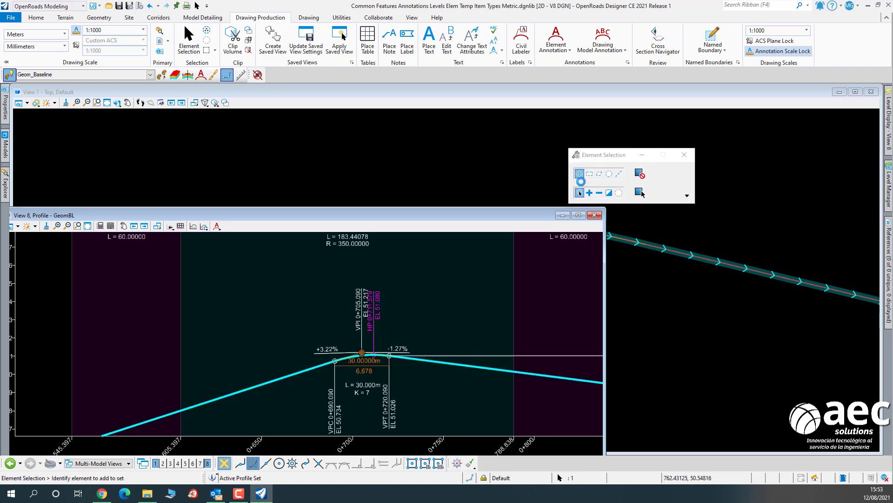
click(562, 216)
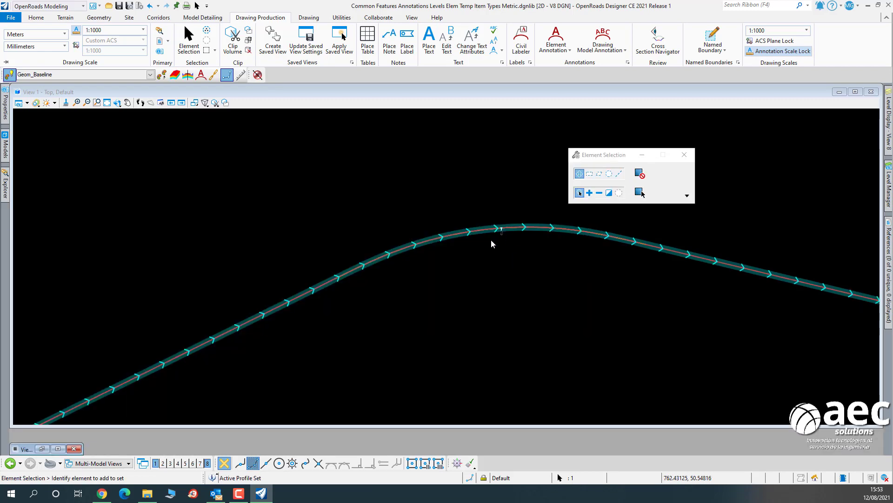
Rotate the plan view dynamically to examine the 3D line and its high point label separately from the horizontal alignment.
click(117, 102)
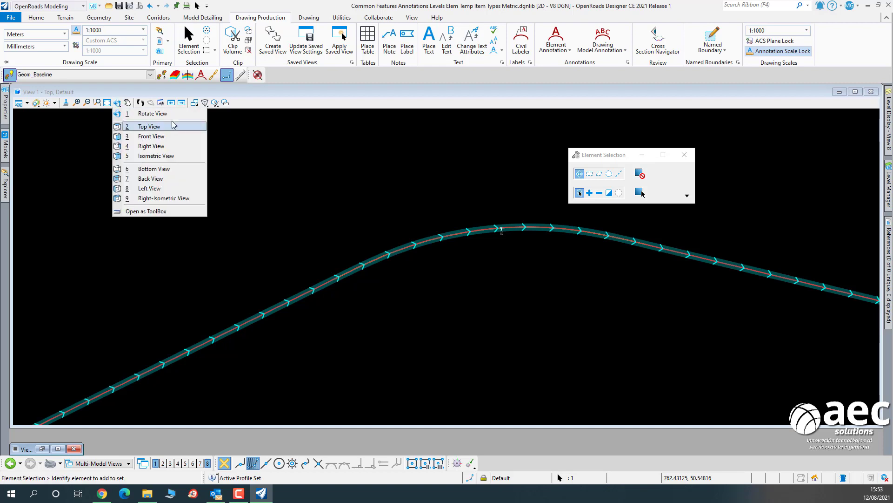
click(169, 114)
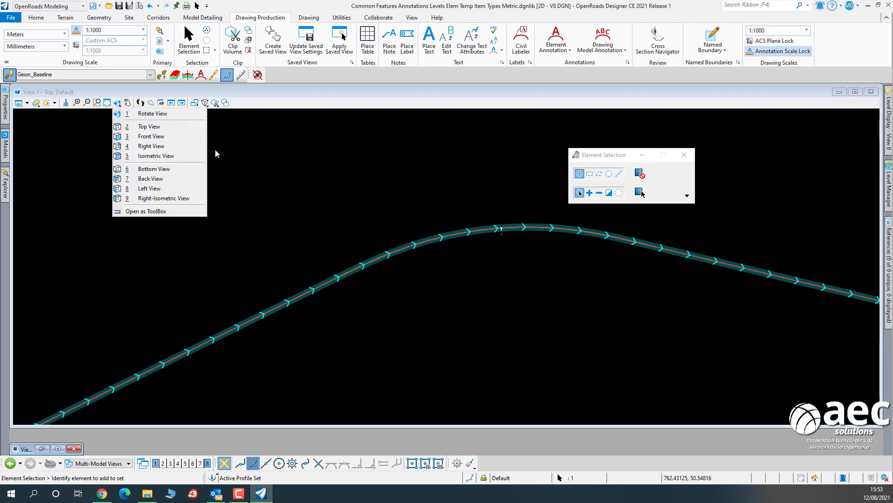
click(440, 237)
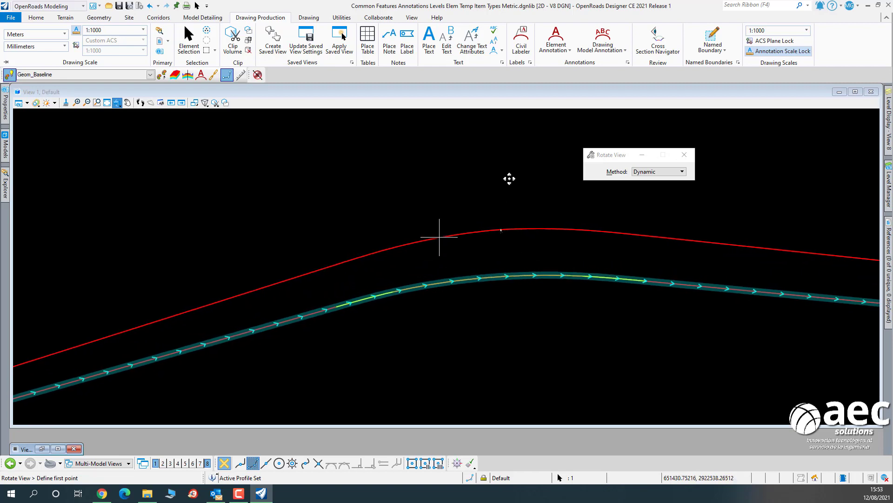
click(504, 241)
click(611, 279)
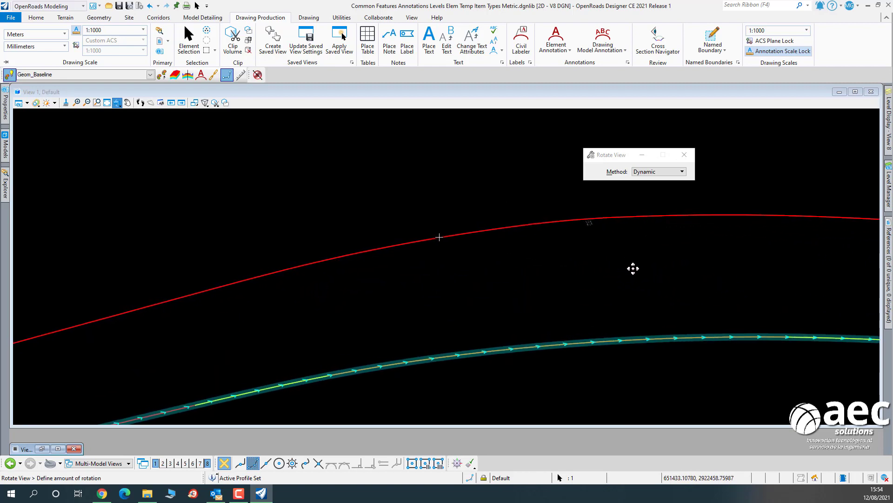
click(694, 285)
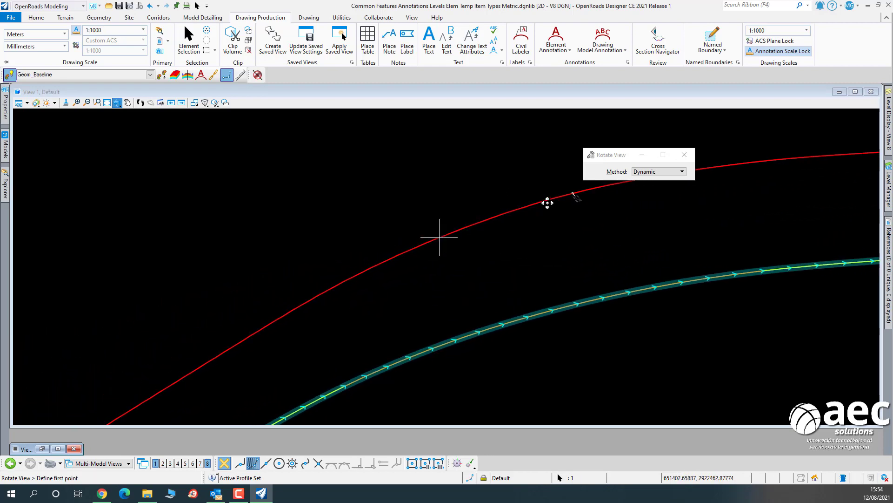
click(186, 40)
click(502, 245)
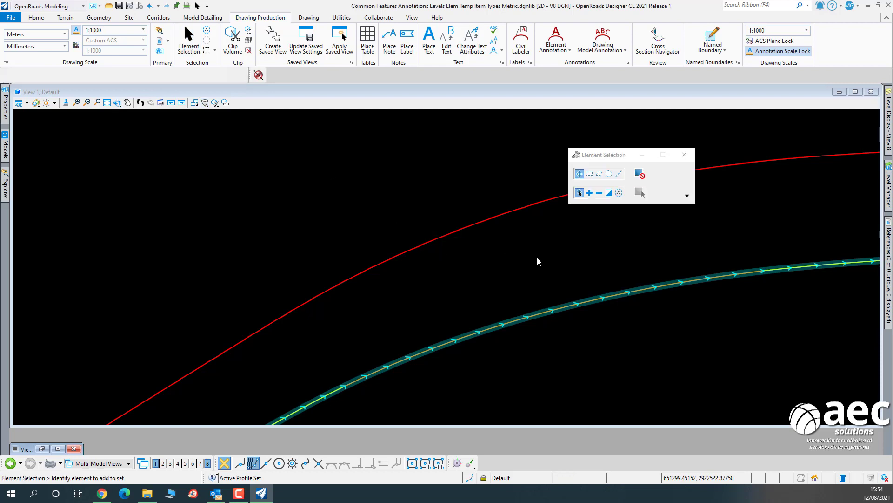
middle_drag(549, 248, 427, 276)
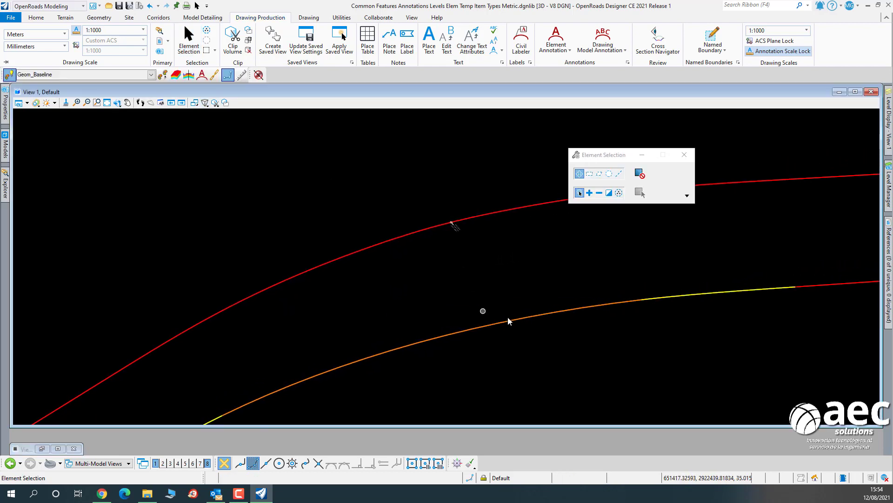
Start Annotate Element with the annotation group overridden to Puntos altos y Bajos from Plan, Linear, Road.
click(569, 54)
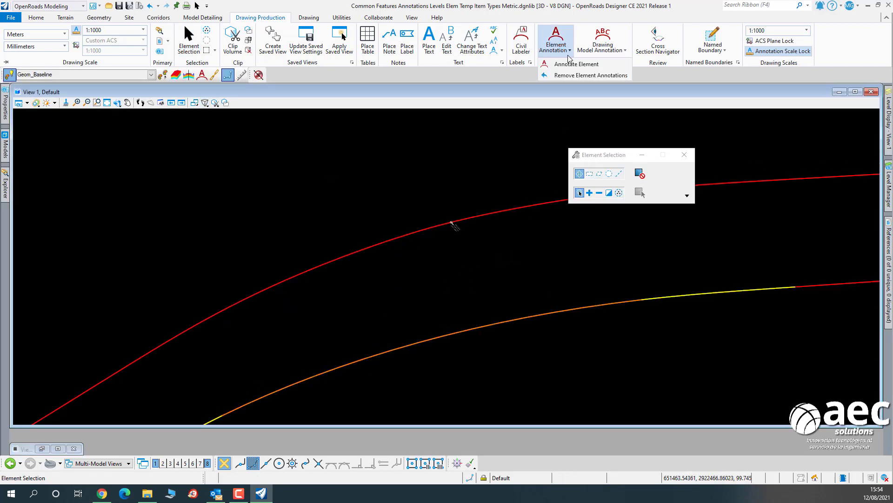
click(580, 71)
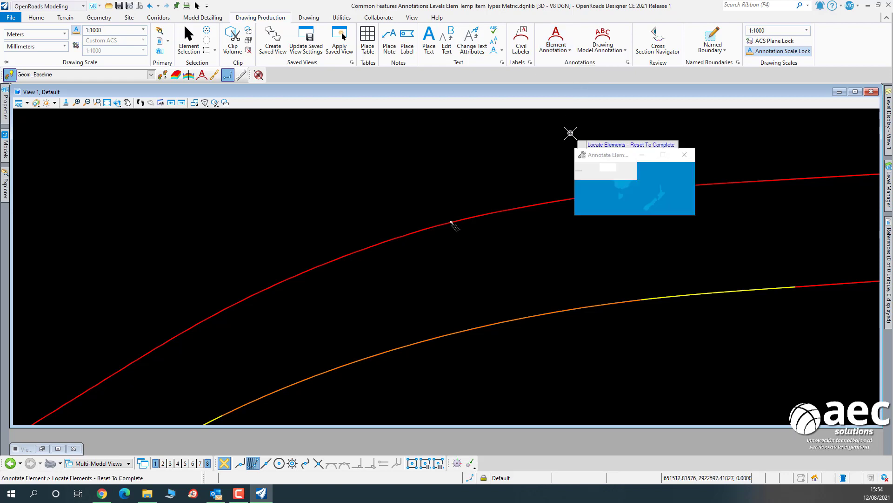
click(646, 208)
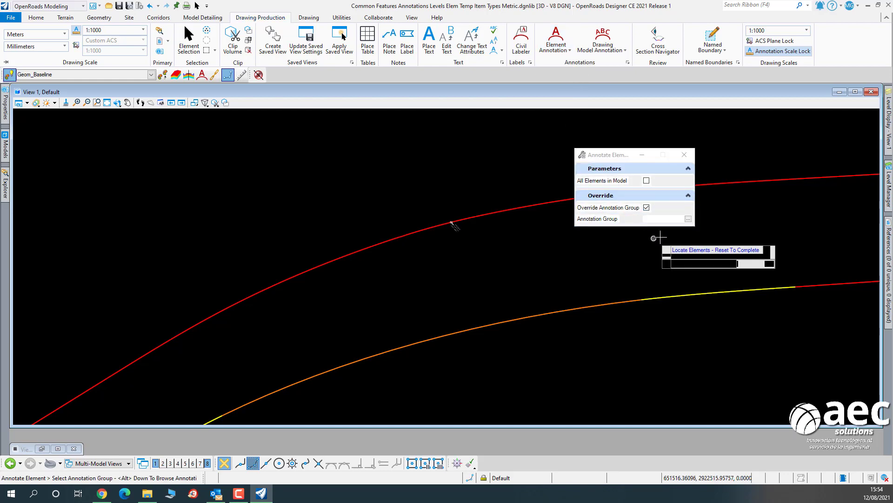
click(688, 218)
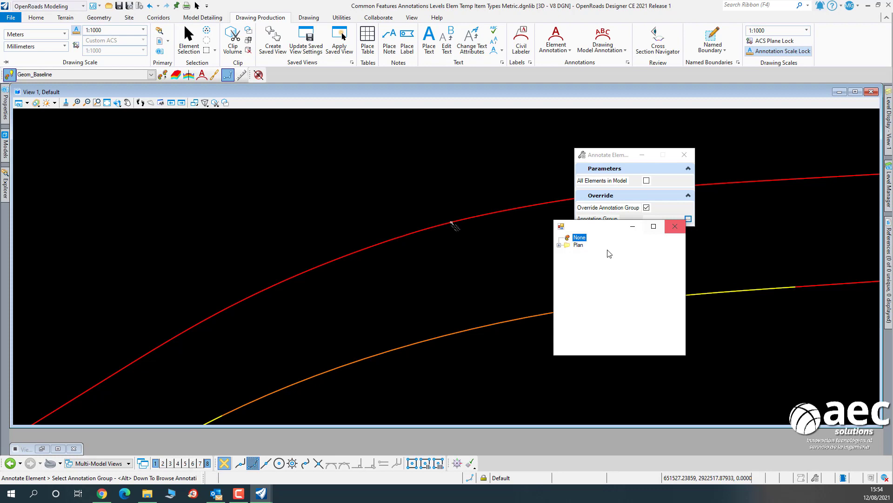
click(559, 245)
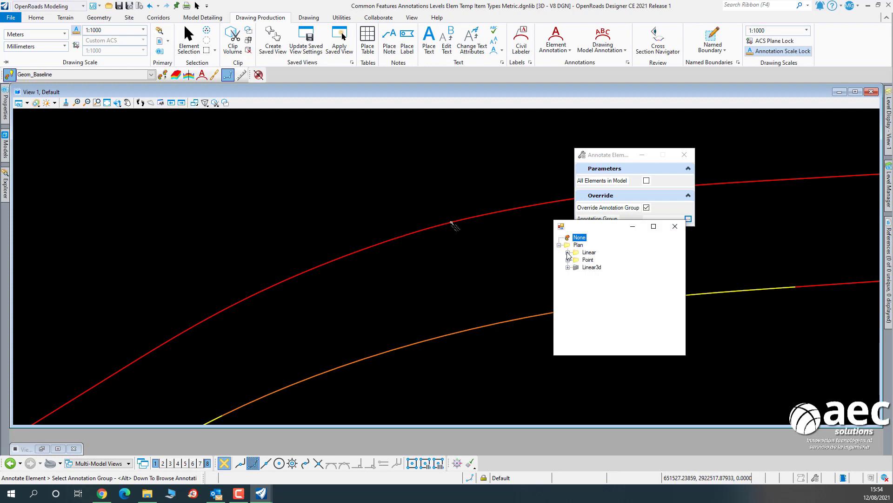
click(568, 252)
click(577, 260)
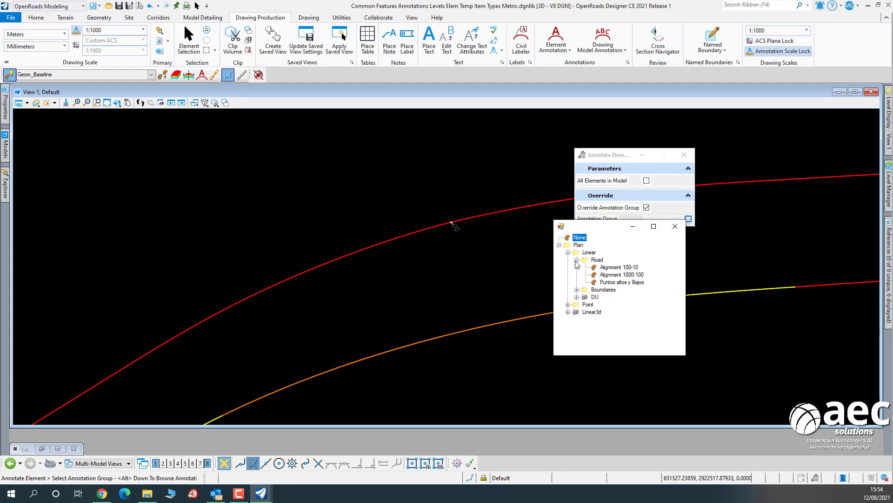
click(622, 282)
double_click(622, 282)
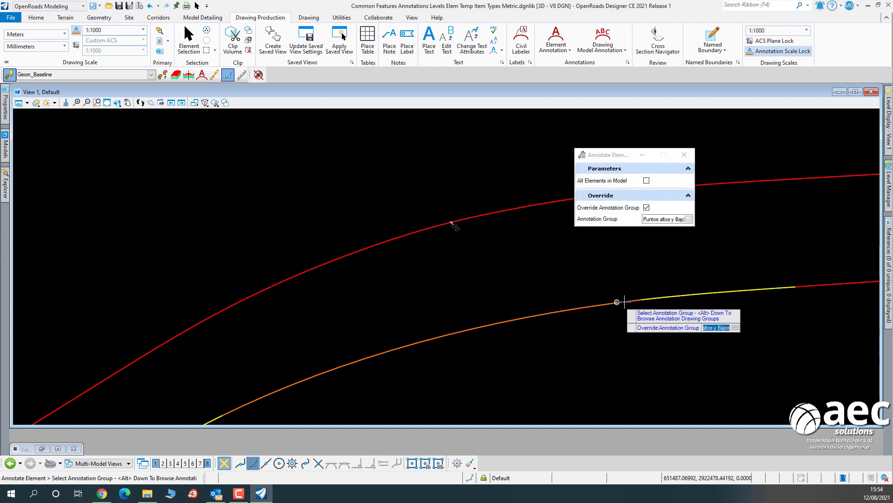
Apply the chosen annotation group to the alignment, complete the annotation, and inspect the high point label on the 3D line.
click(642, 295)
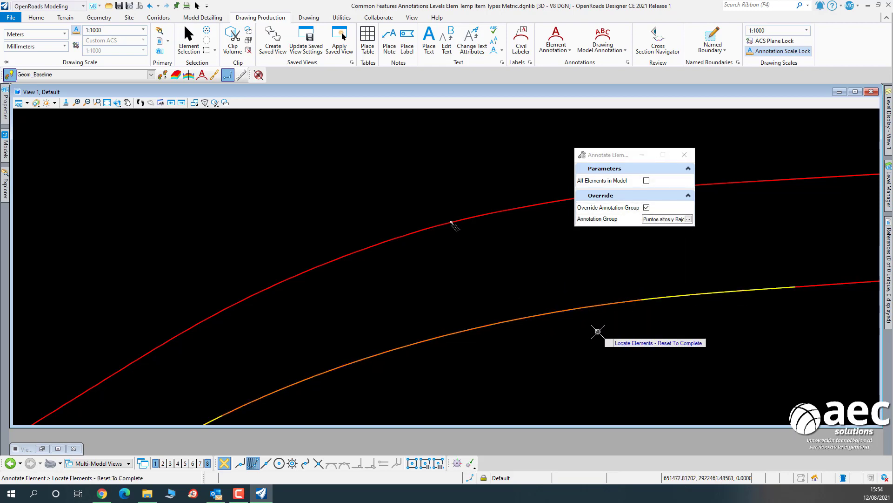
right_click(598, 331)
scroll(518, 347, down, 3)
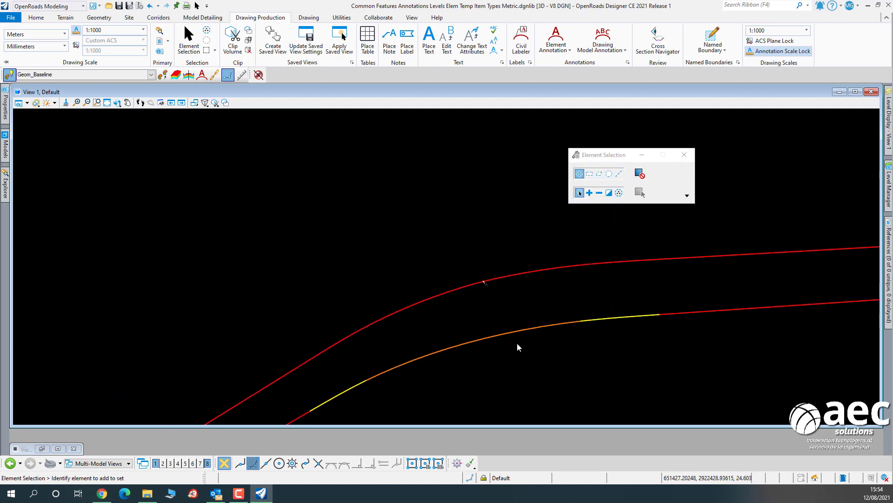
scroll(479, 259, up, 4)
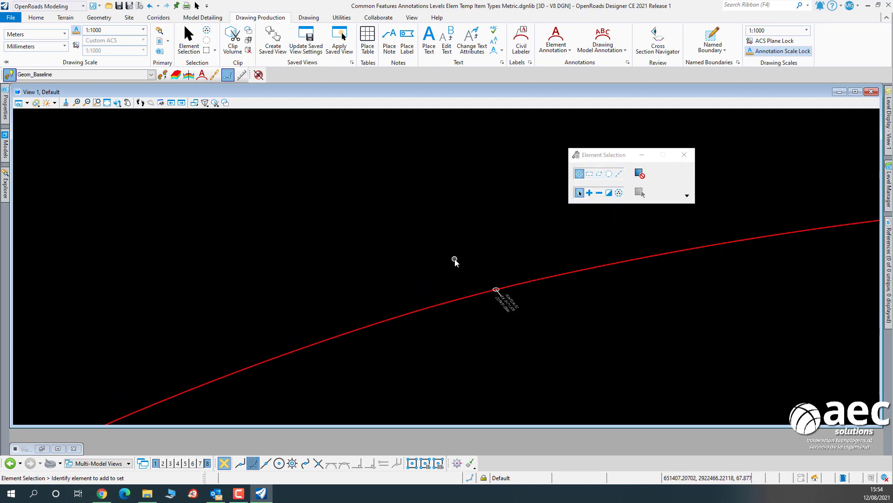
scroll(497, 292, up, 3)
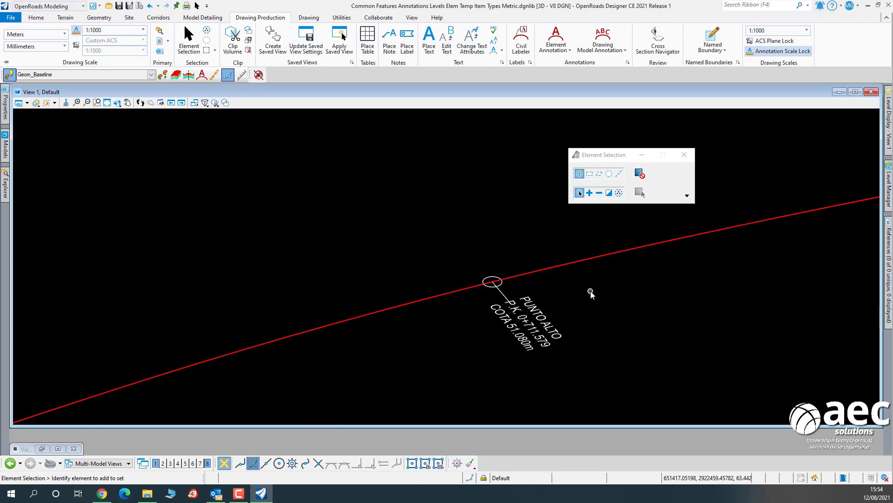
scroll(591, 291, down, 5)
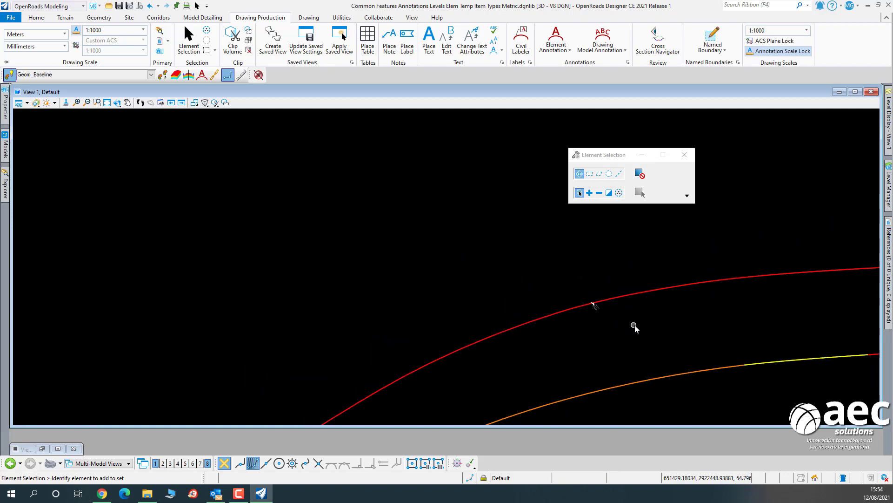
scroll(635, 328, down, 2)
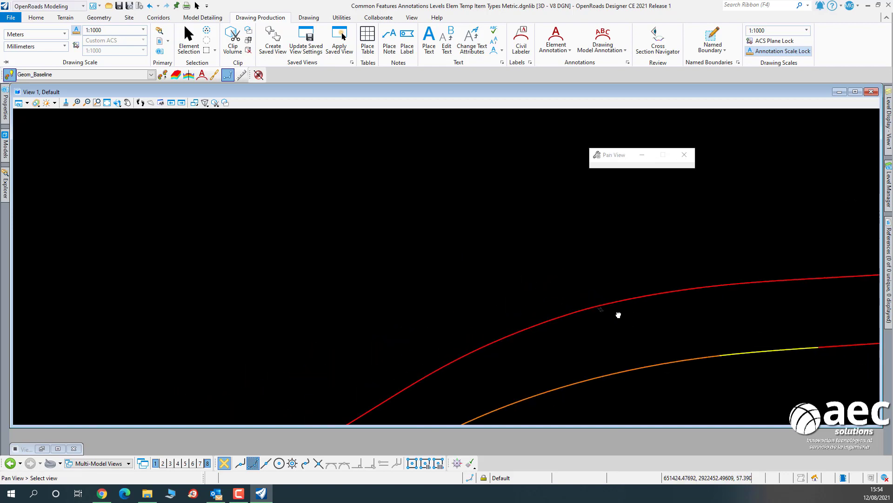
Annotate the Geom_Baseline alignment with its default annotation group, leaving the annotation group override off.
click(556, 48)
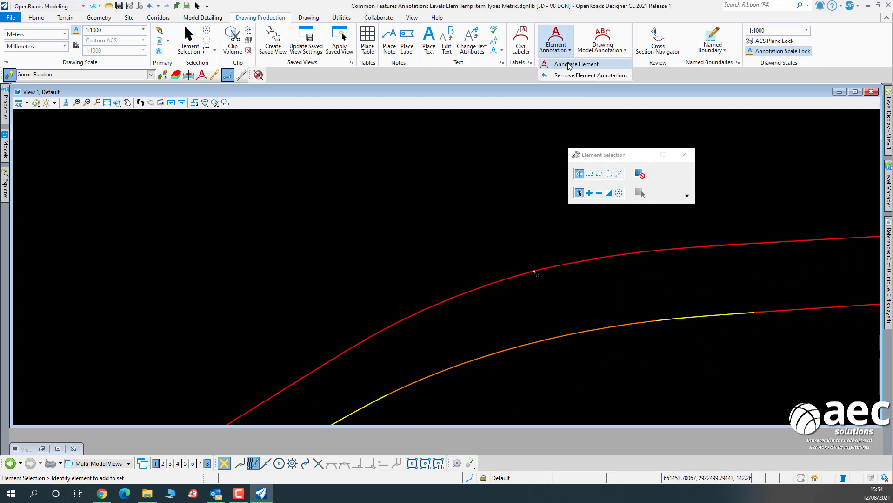
click(568, 65)
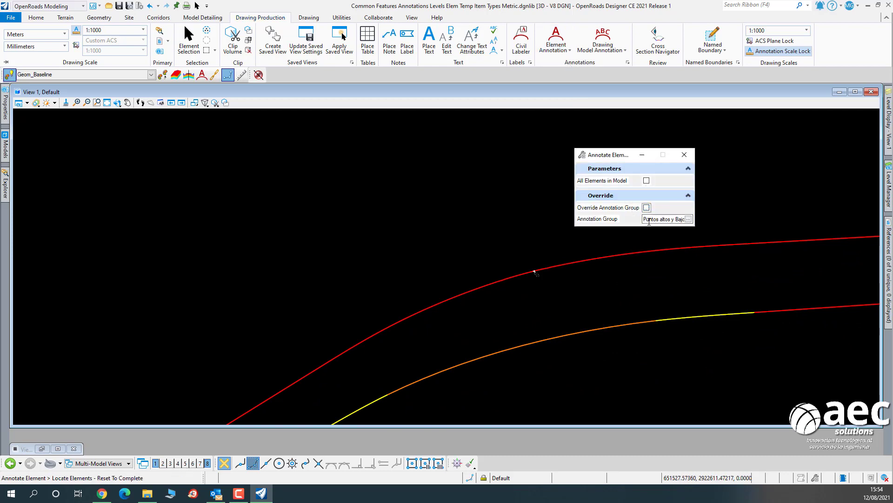
click(660, 320)
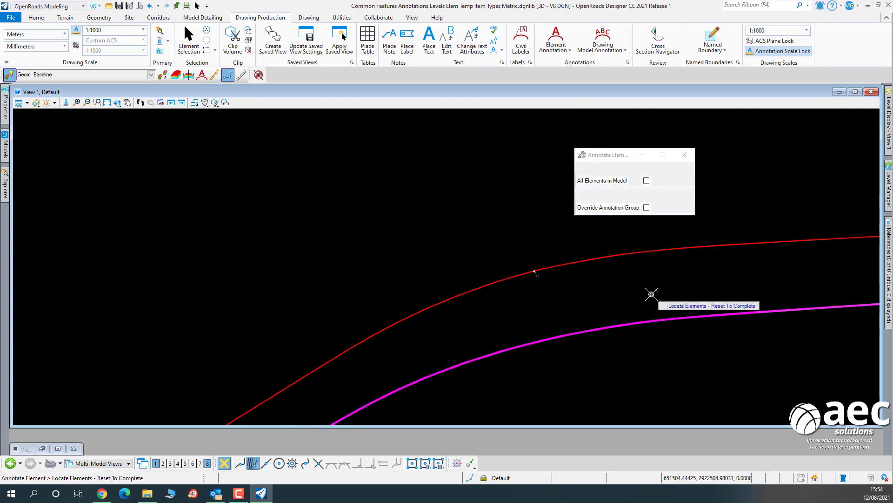
right_click(655, 307)
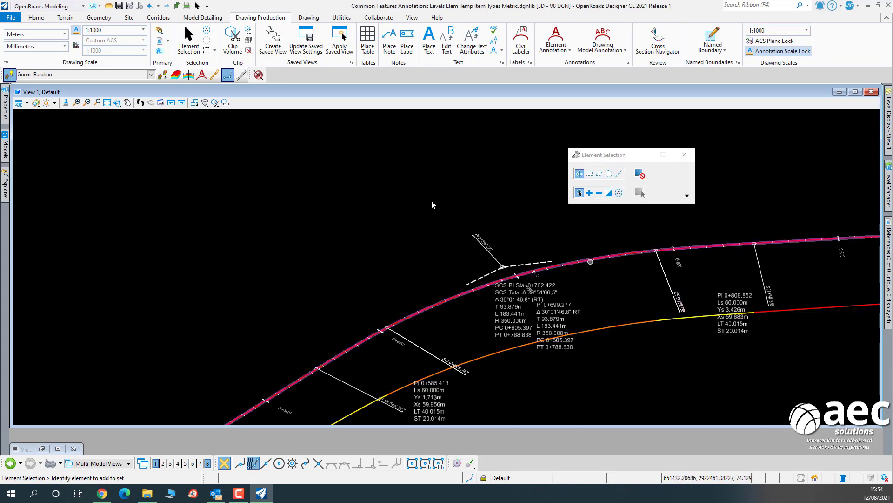
Return View 1 to the Top orientation and examine the annotations along the alignment.
click(118, 103)
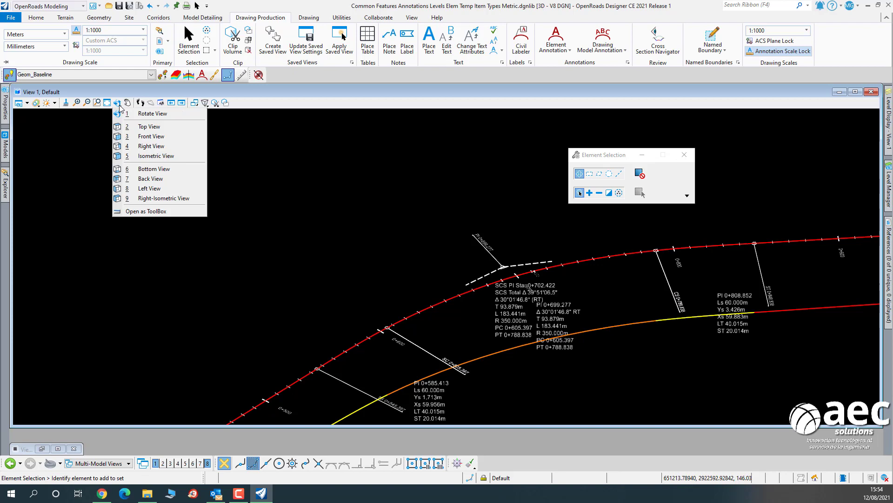
click(147, 127)
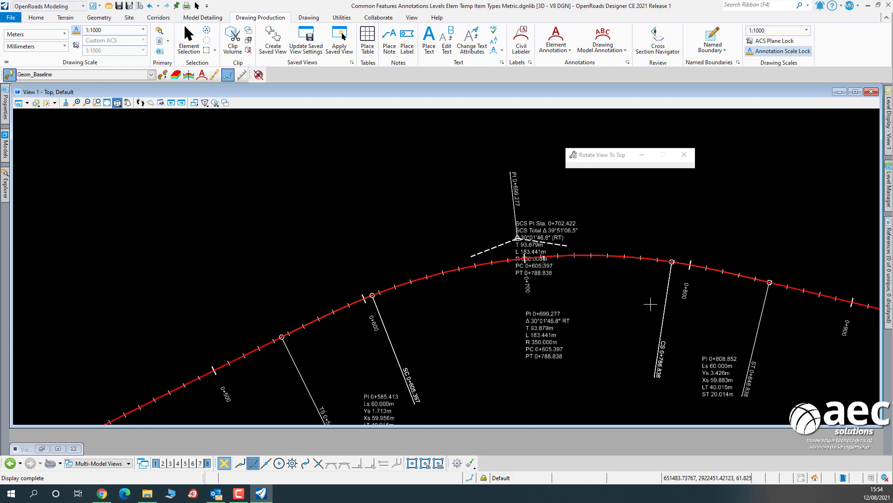
scroll(566, 273, up, 4)
scroll(498, 212, down, 6)
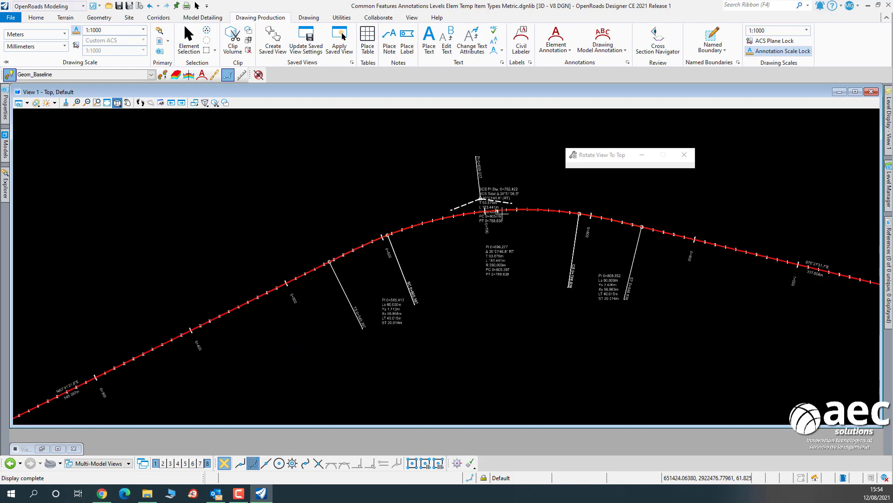
Select the whole alignment together with all its annotations in the plan view and delete everything.
click(188, 35)
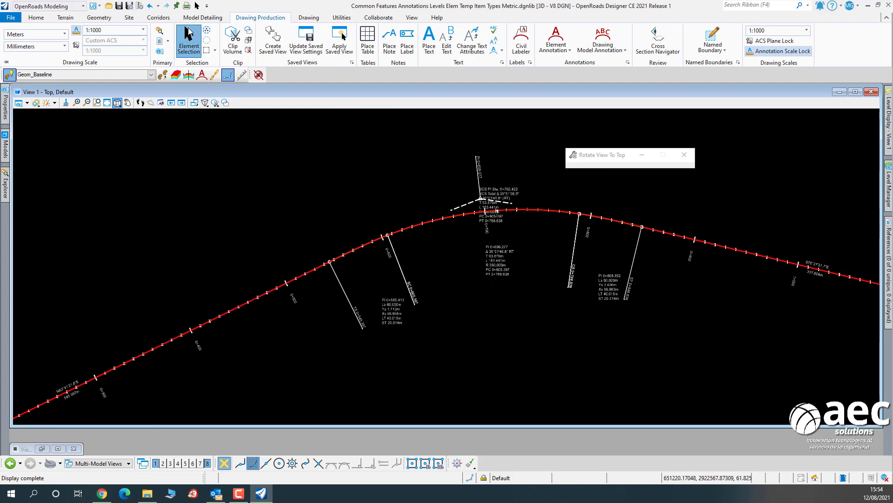
scroll(323, 191, down, 4)
drag(225, 151, 551, 294)
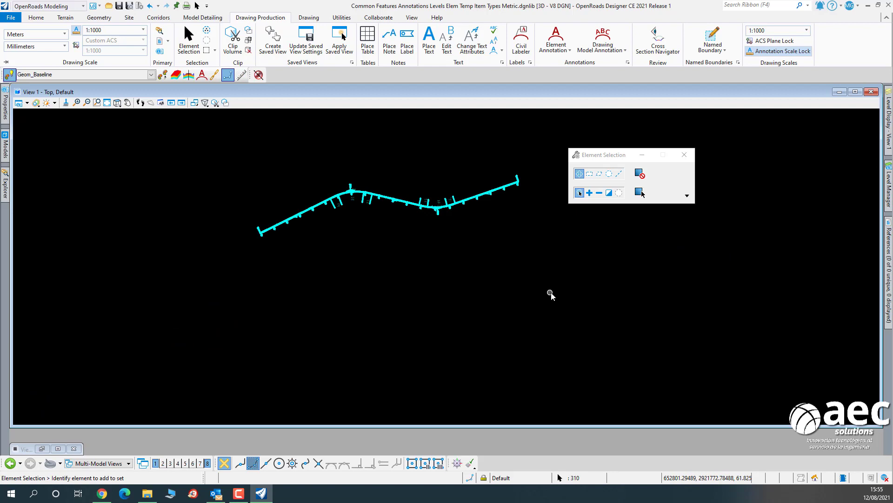
key(Delete)
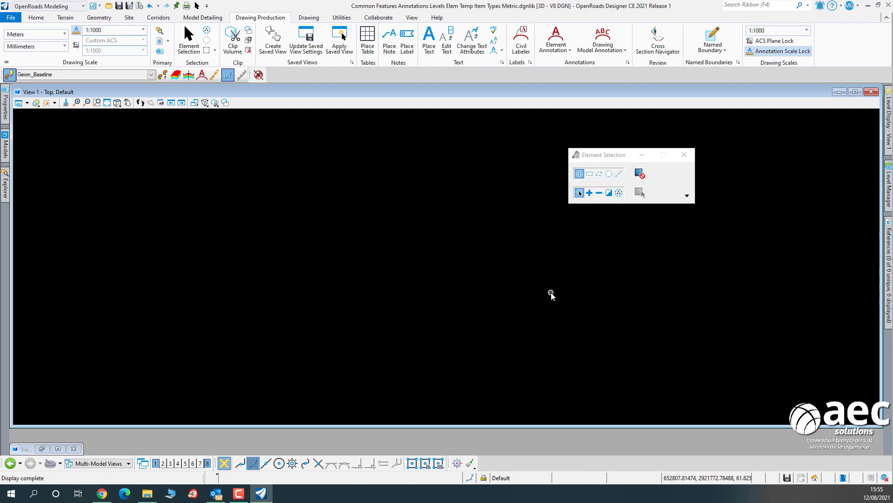